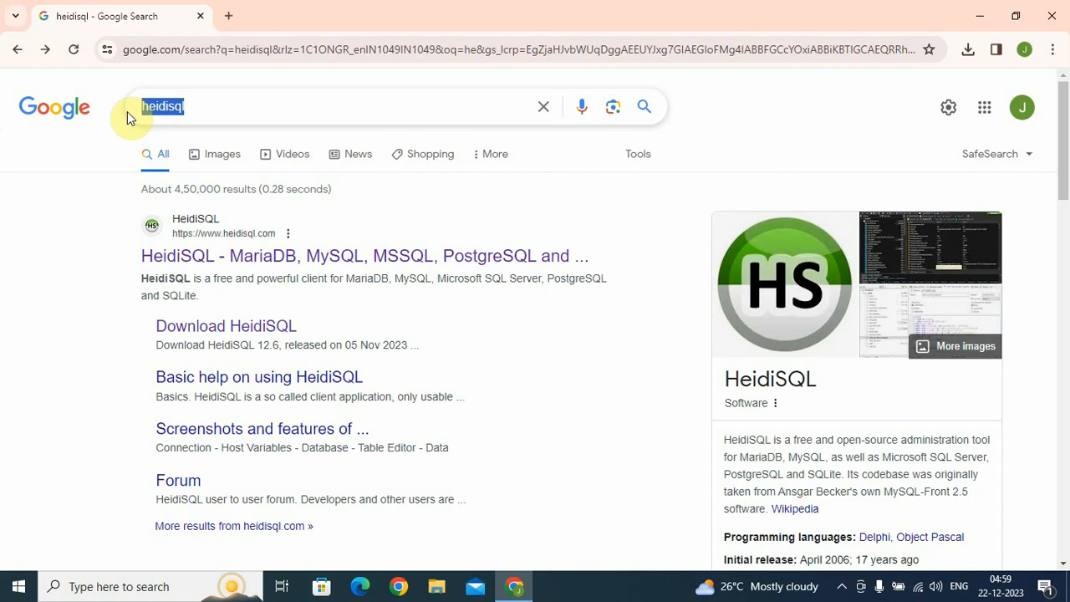
Open the official heidisql.com site from the Google search results
left_click(48, 277)
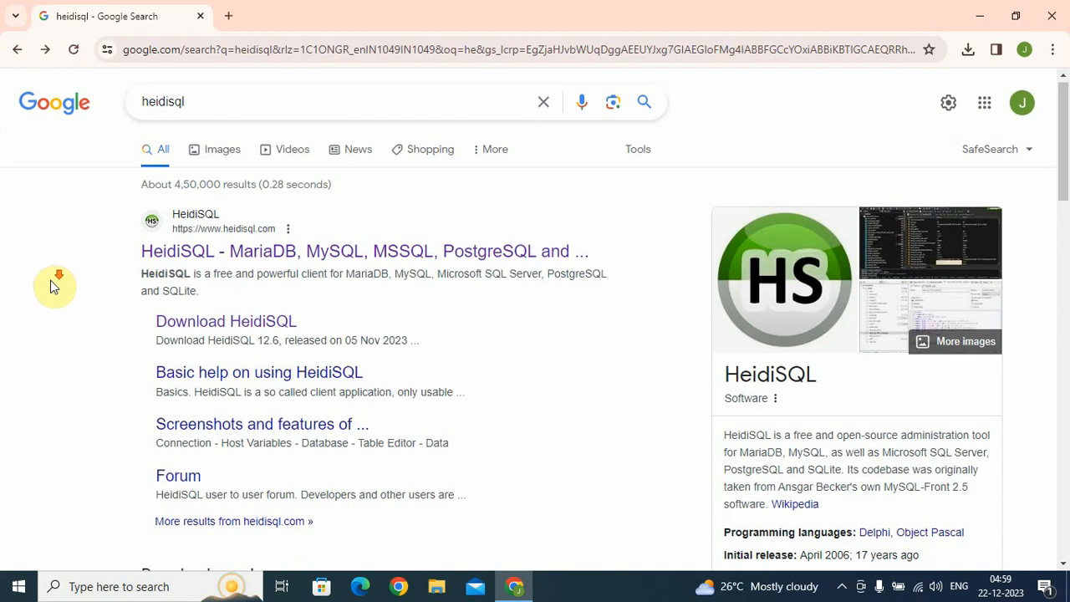
scroll(52, 282, "down", 1)
scroll(56, 285, "up", 1)
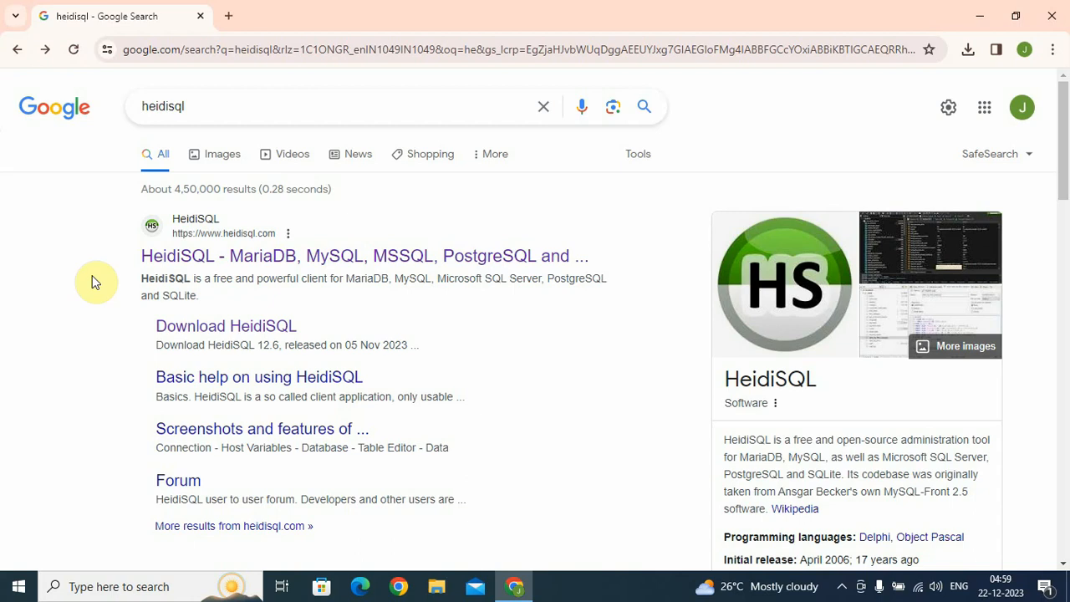
scroll(93, 269, "down", 1)
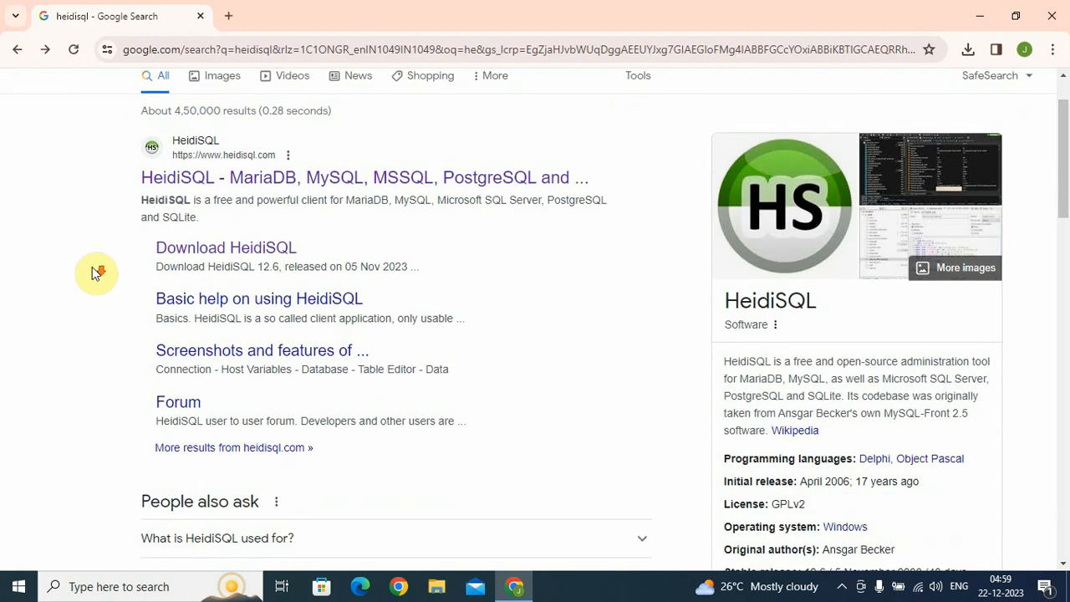
scroll(96, 270, "up", 1)
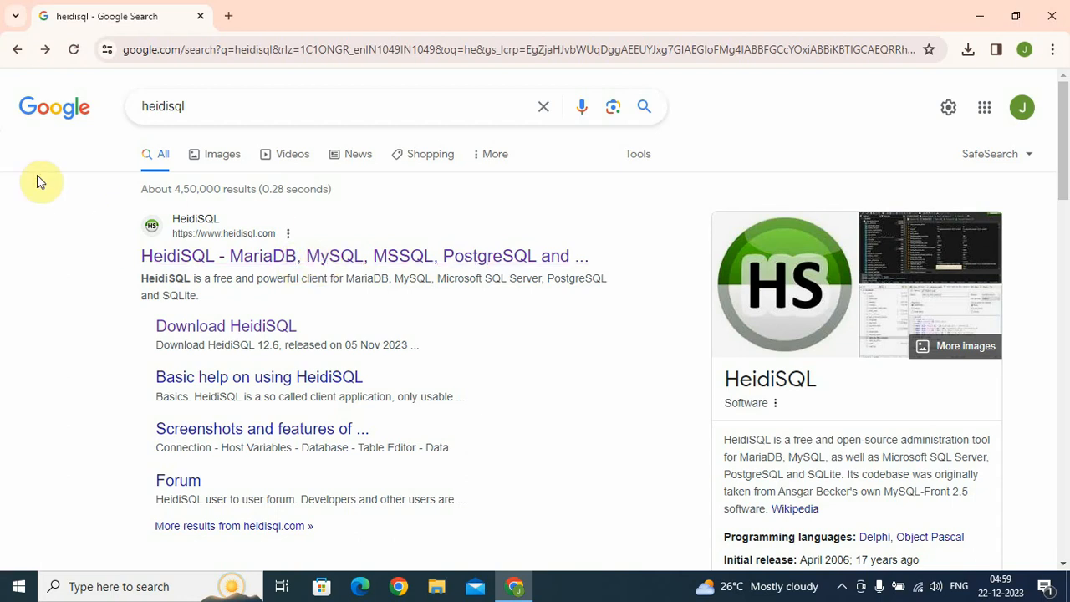
scroll(52, 206, "down", 1)
scroll(48, 204, "up", 1)
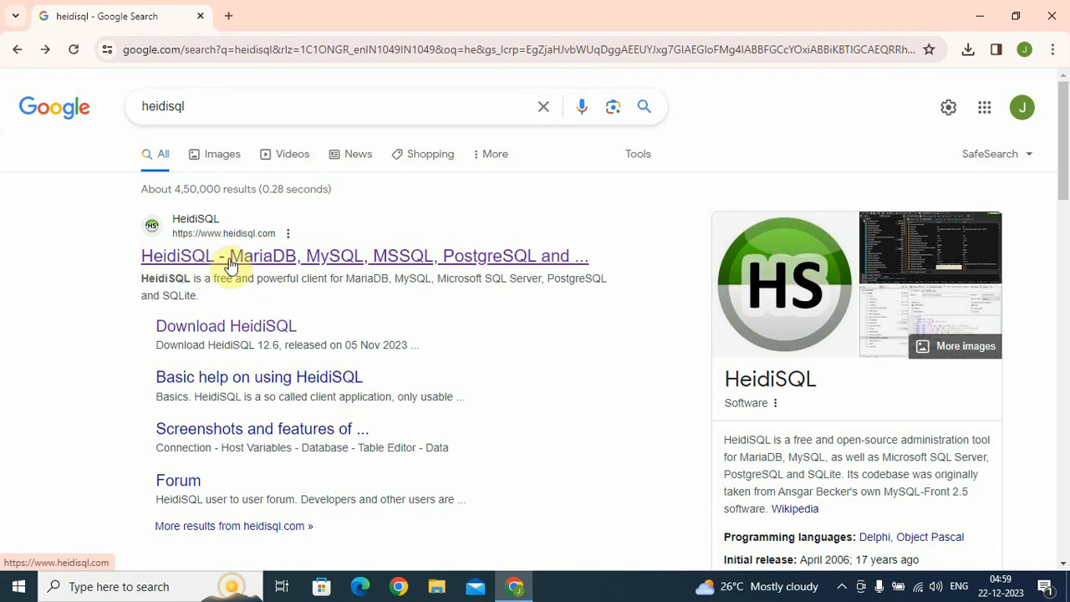
left_click(275, 261)
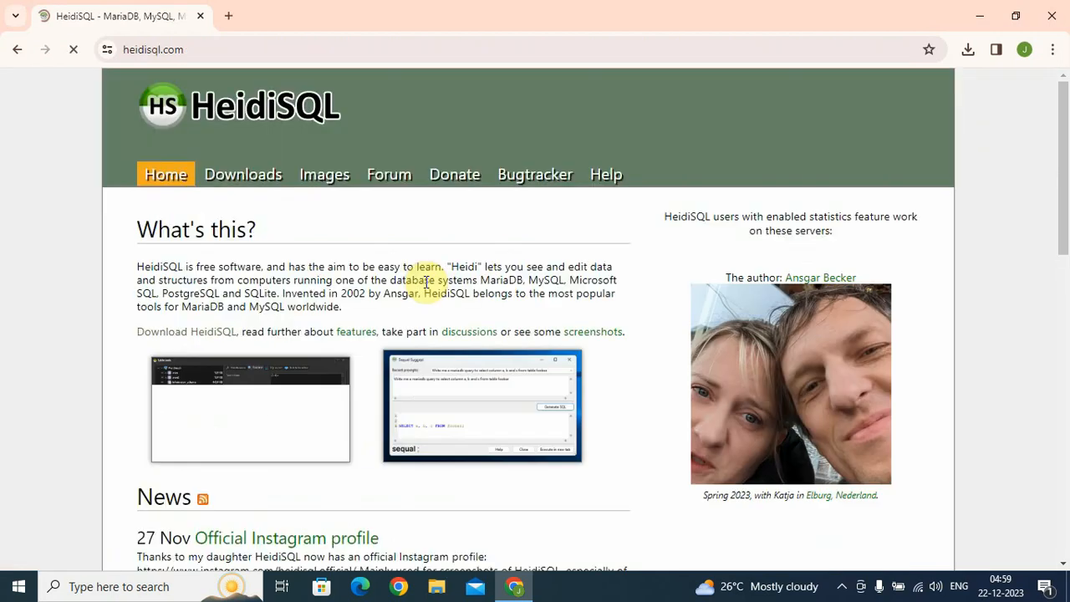
Go to the Downloads page listing HeidiSQL 12.6 and its combined installer
left_click(209, 49)
left_click(262, 175)
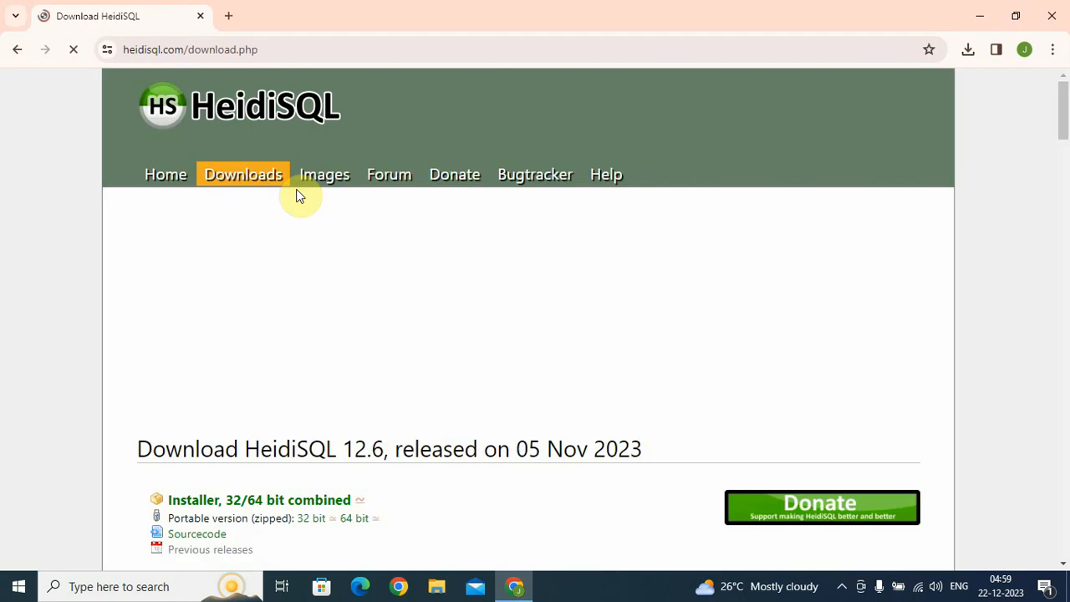
scroll(34, 234, "down", 4)
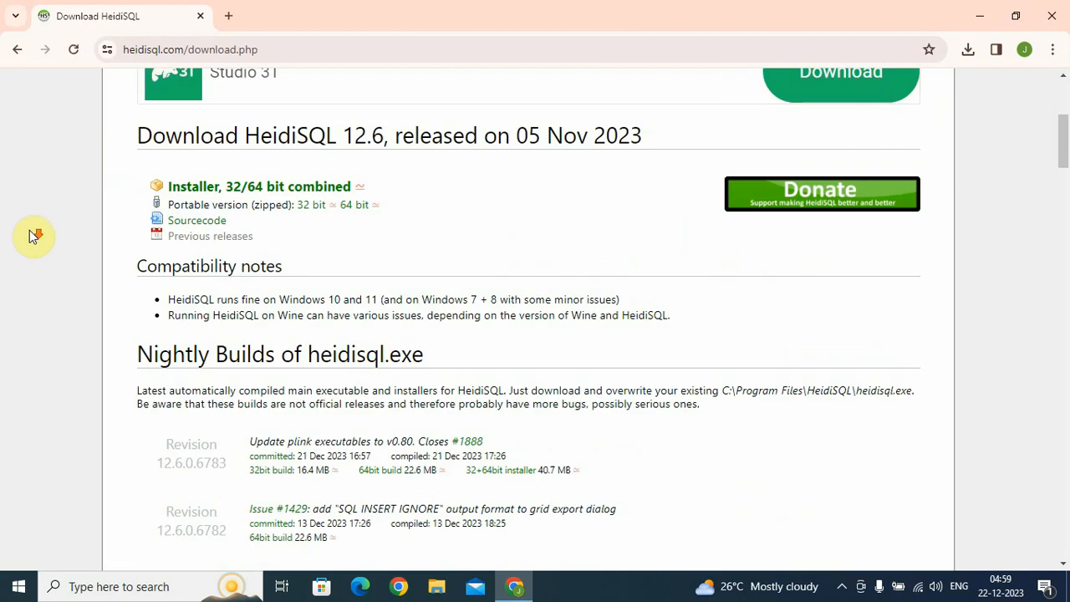
scroll(38, 231, "up", 1)
scroll(682, 274, "up", 1)
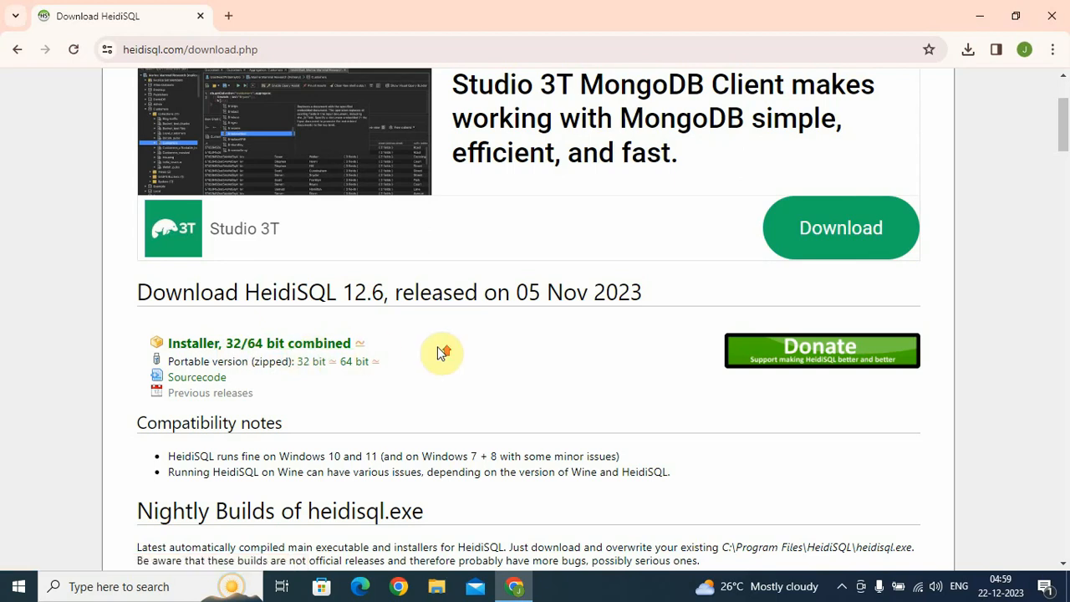
scroll(438, 351, "up", 1)
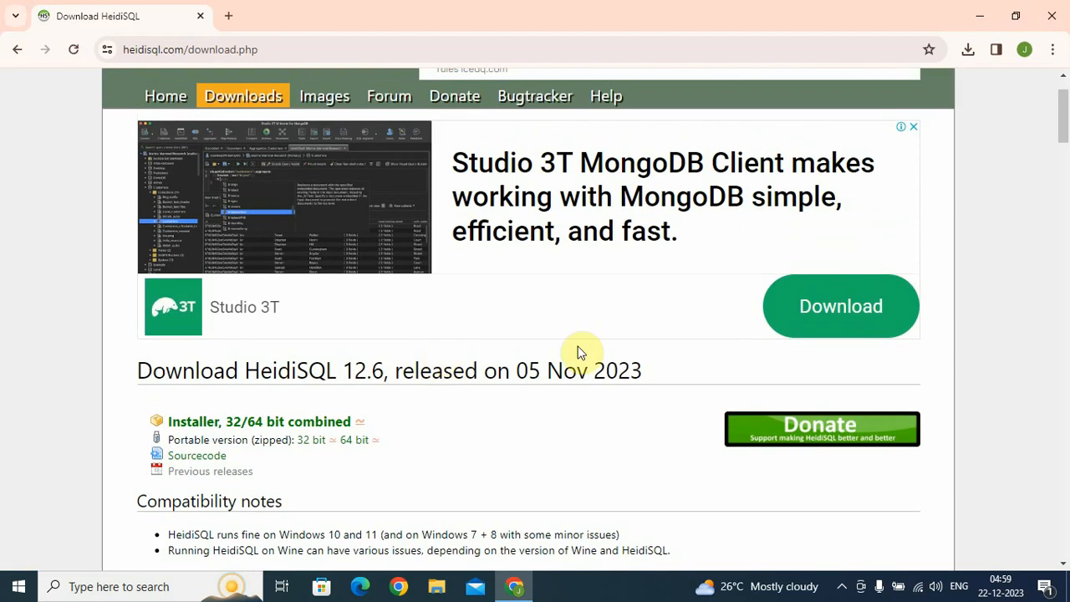
left_click(862, 318)
scroll(437, 223, "down", 2)
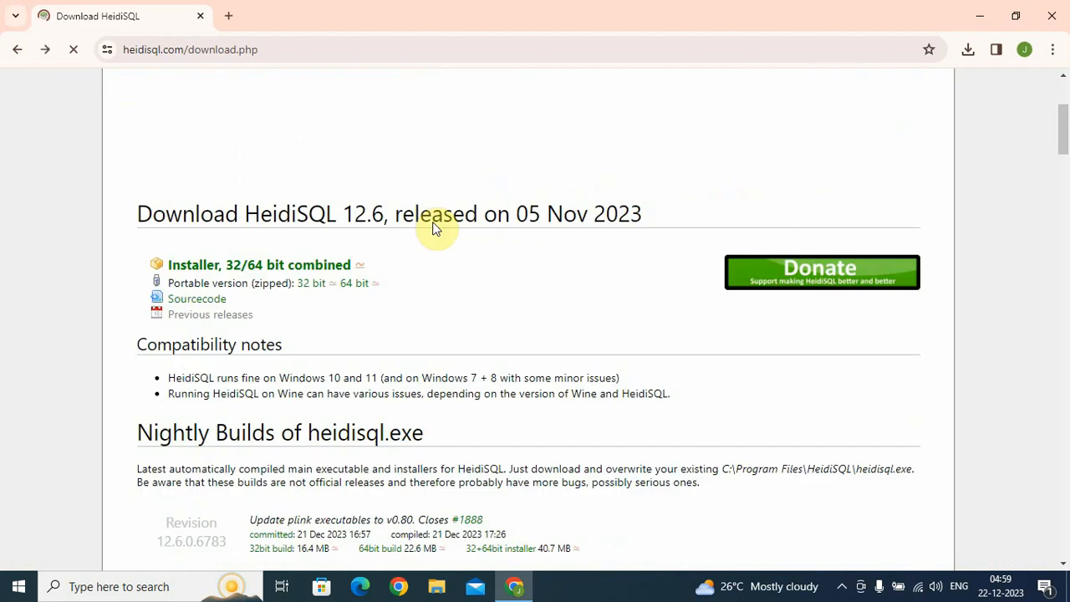
Start the 32/64-bit combined installer download and bring up Chrome's Downloads list
left_click(231, 272)
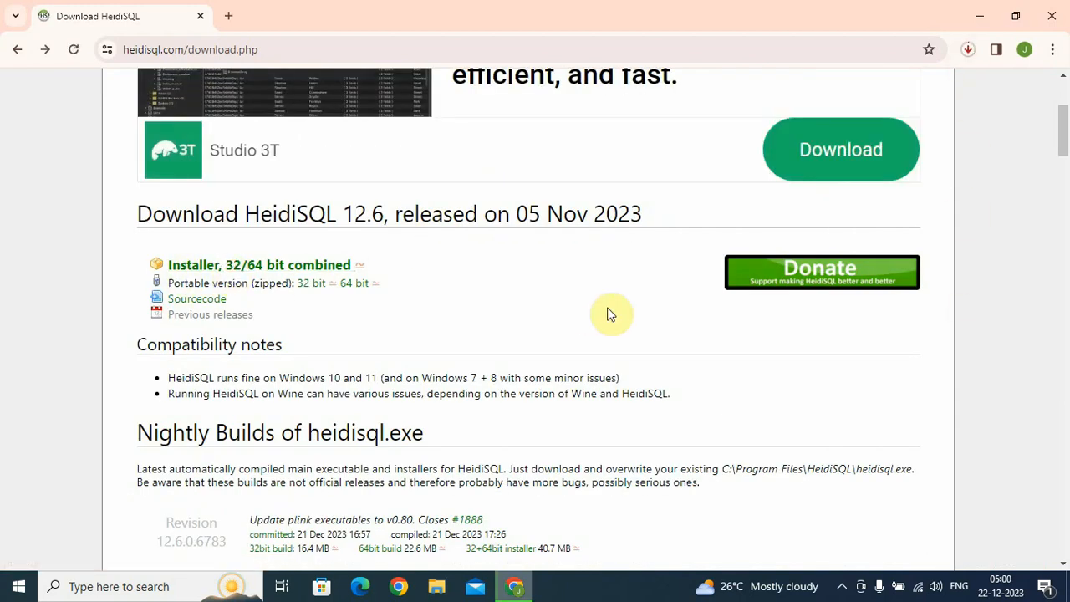
left_click(967, 49)
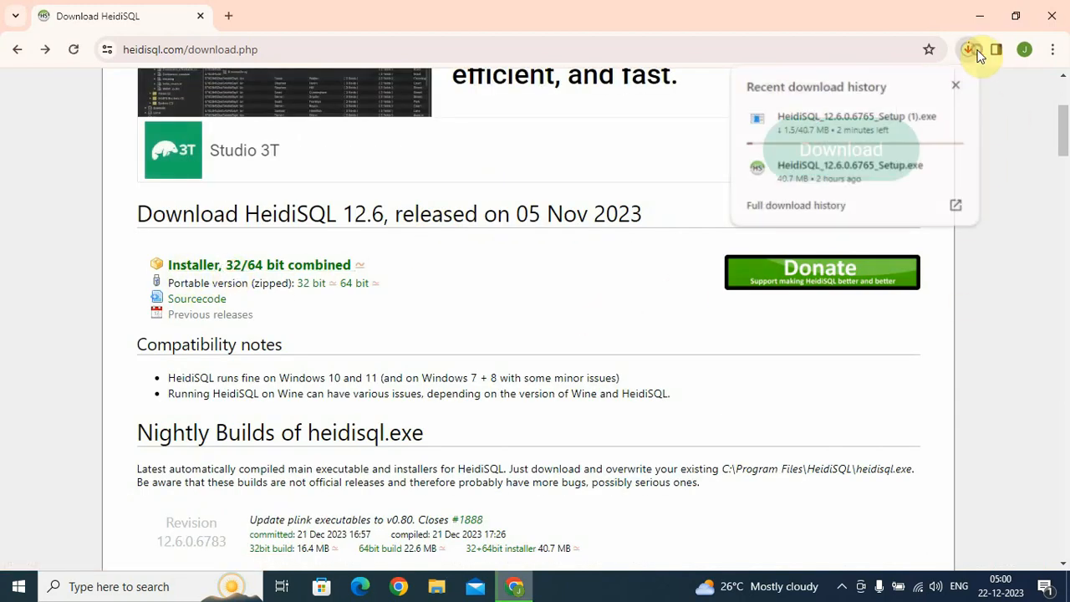
left_click(1052, 49)
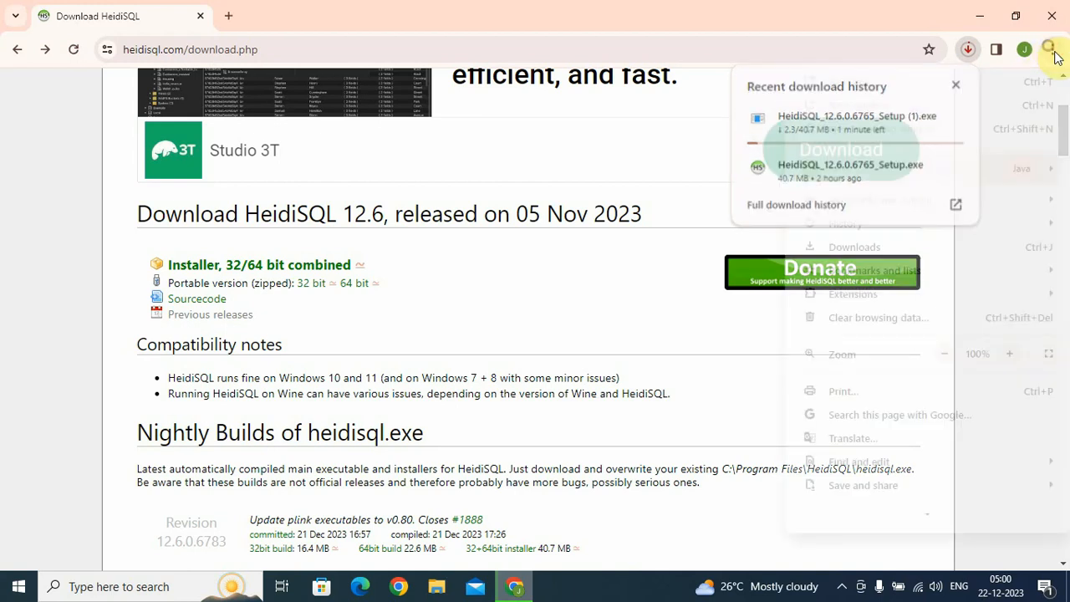
left_click(865, 248)
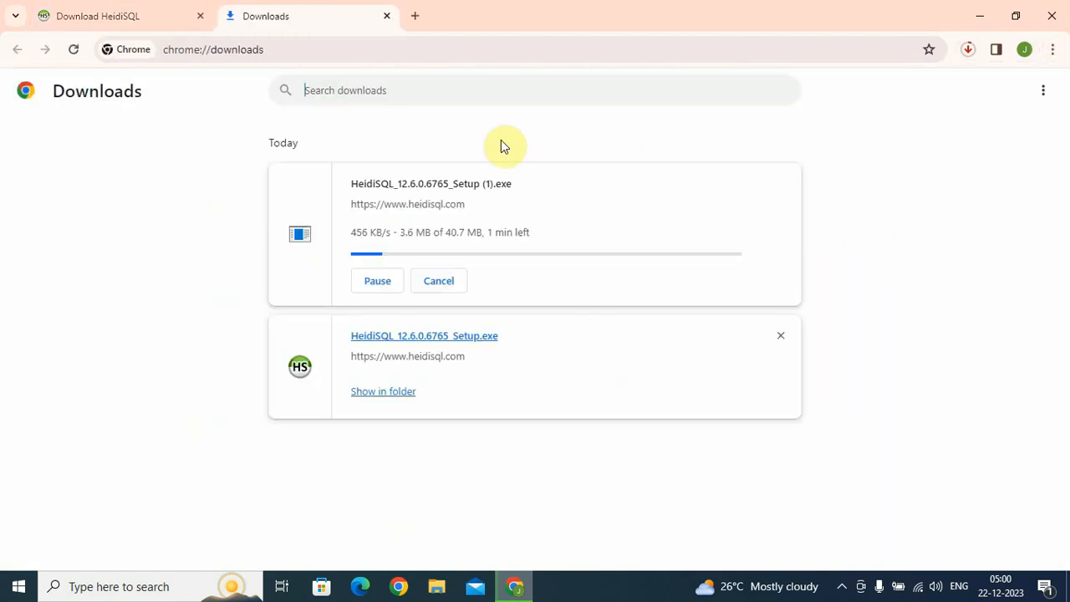
Cancel the duplicate download and run the existing HeidiSQL_12.6.0.6765_Setup.exe
left_click(443, 280)
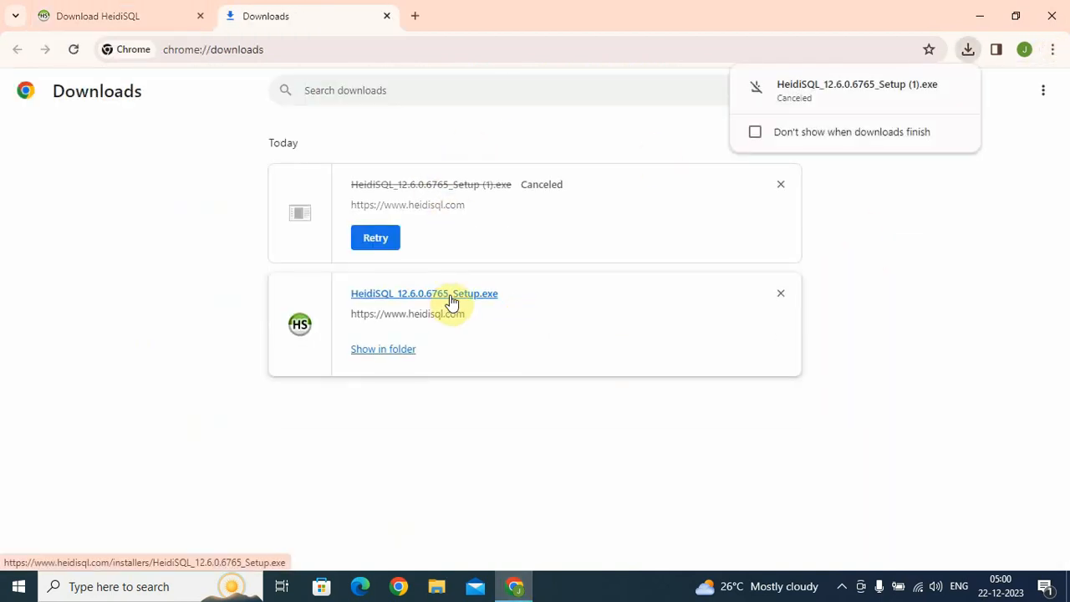
left_click(449, 299)
double_click(449, 299)
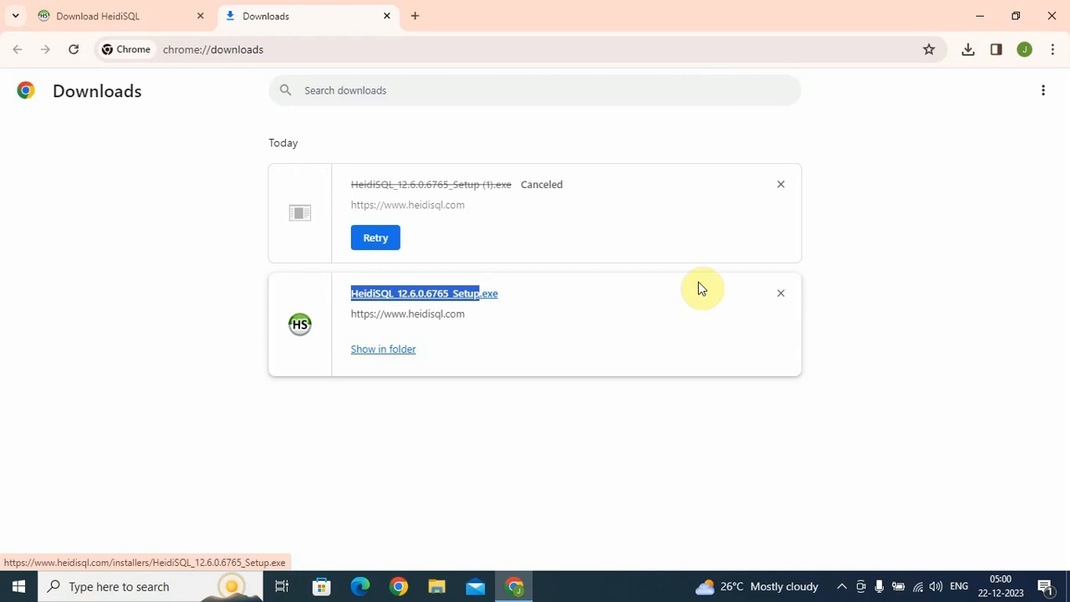
left_click(468, 303)
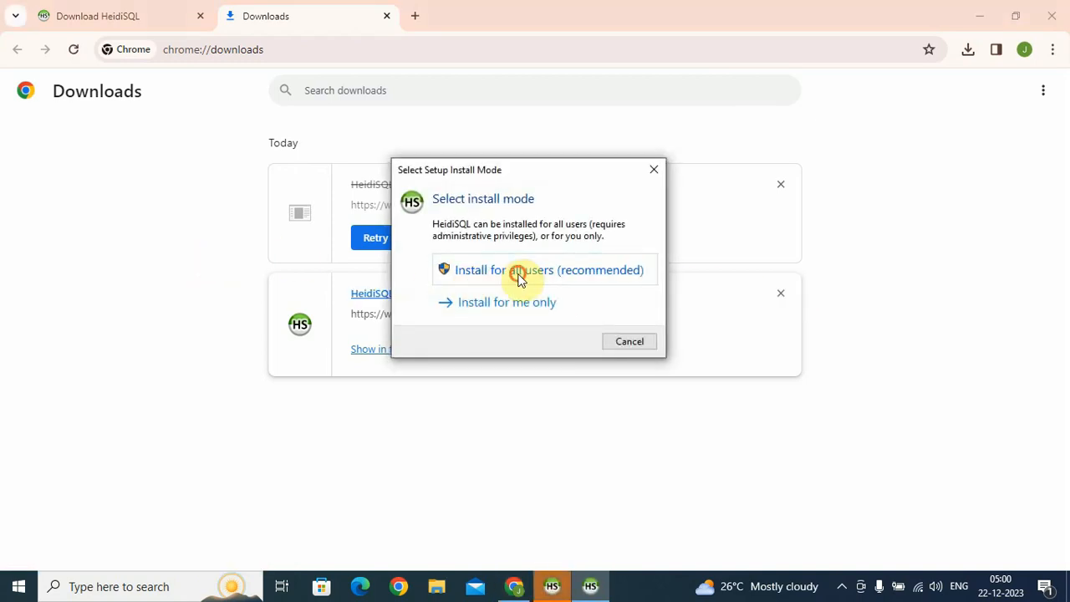
Install for all users, accept the license, and keep the default location and Start Menu folder
left_click(518, 278)
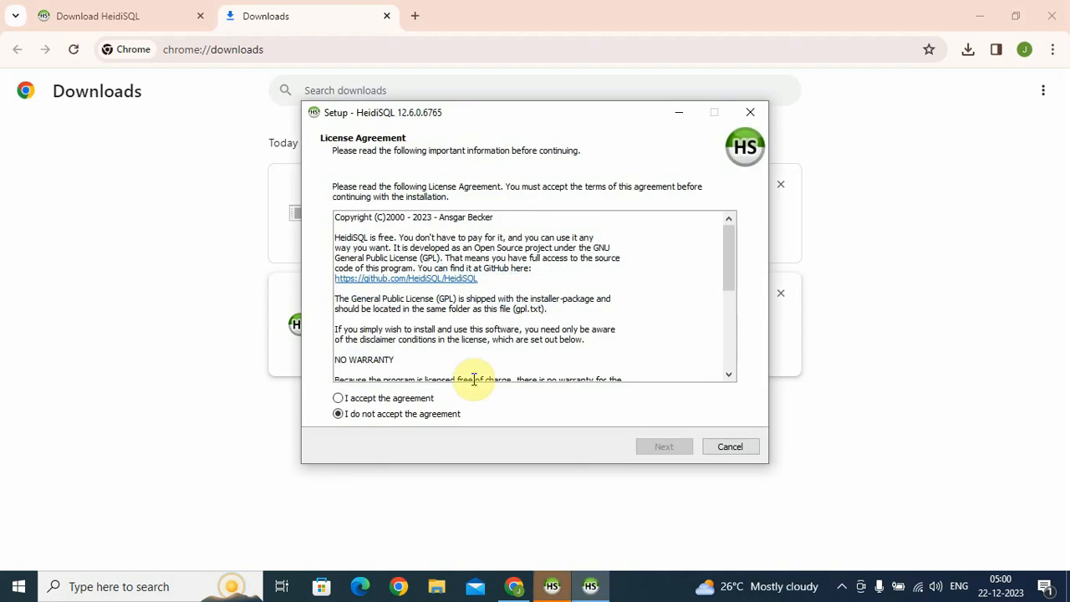
left_click(386, 398)
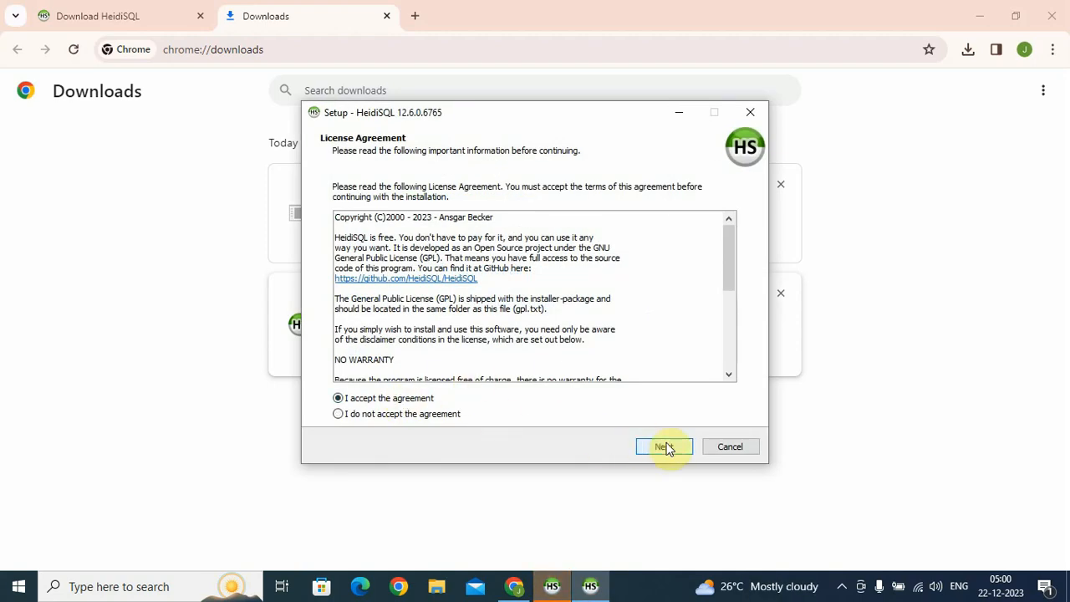
left_click(664, 447)
left_click(665, 446)
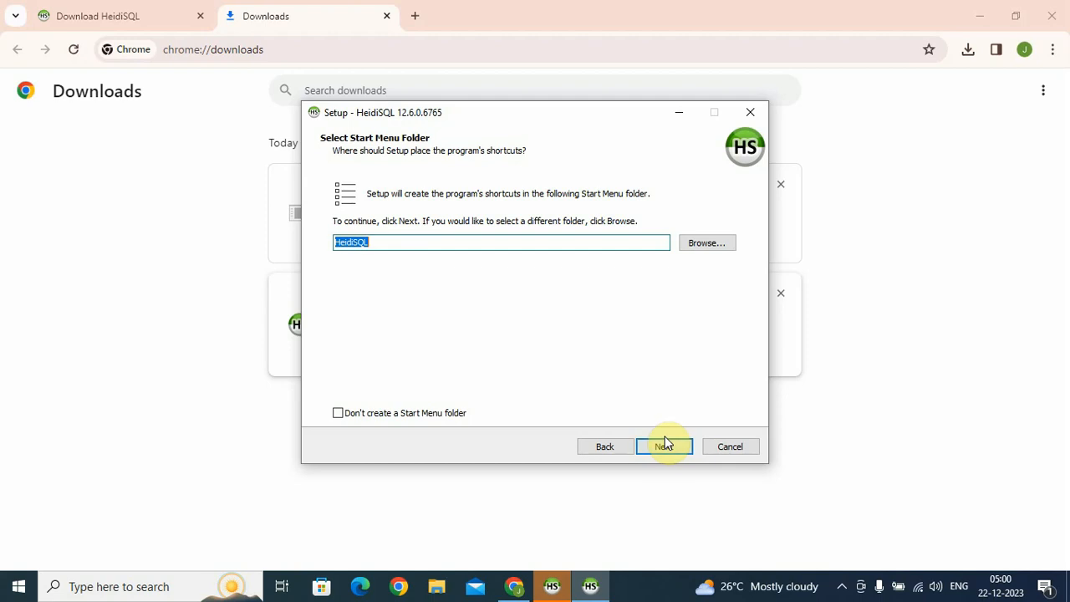
left_click(665, 450)
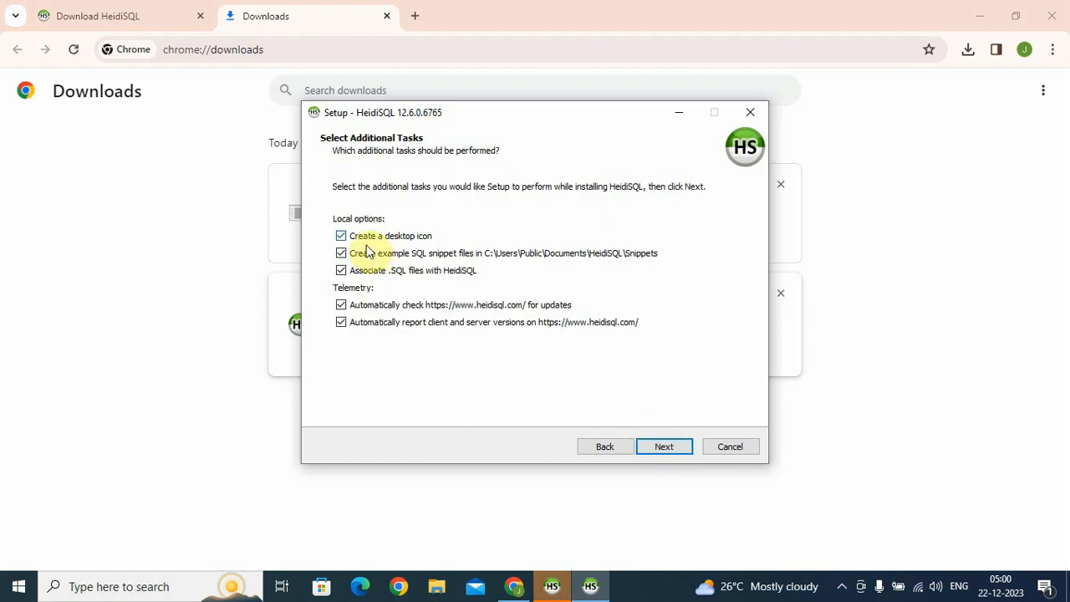
Enable the desktop shortcut, run the installation, and finish with HeidiSQL launching
left_click(339, 237)
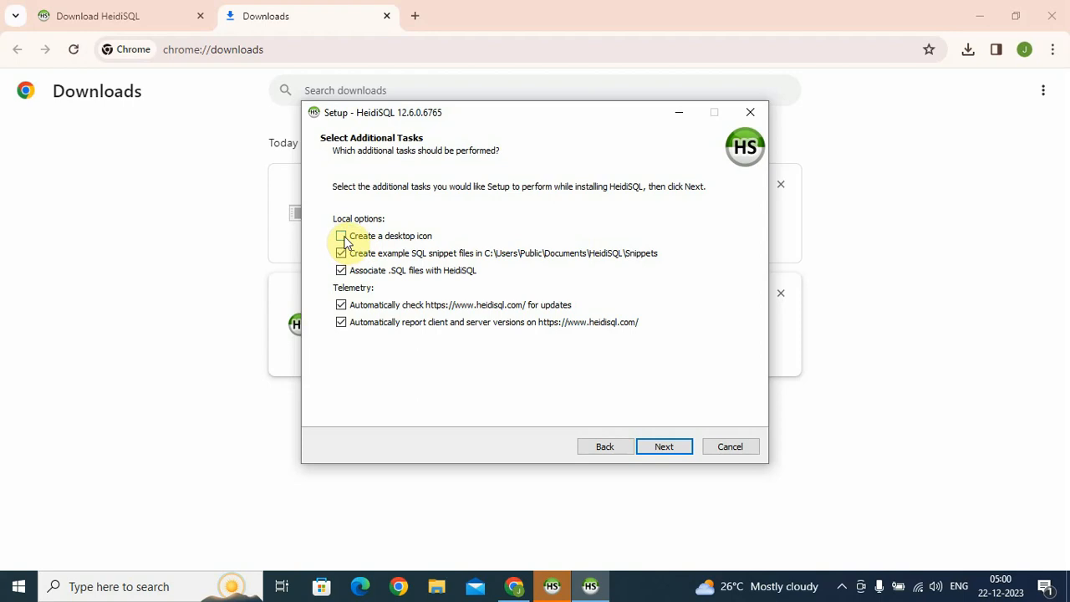
left_click(671, 447)
left_click(675, 444)
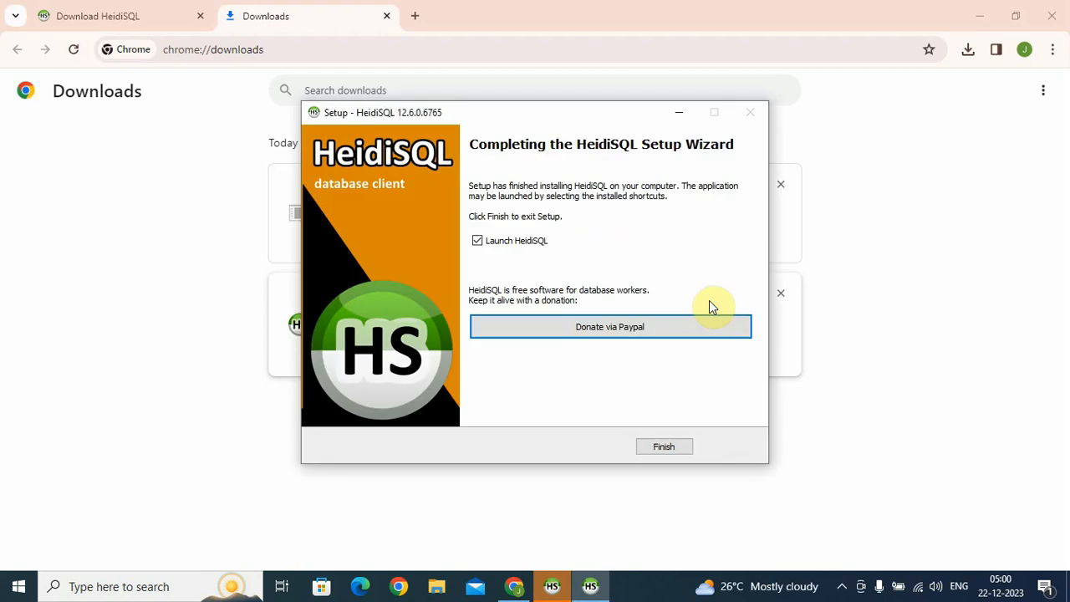
left_click(664, 448)
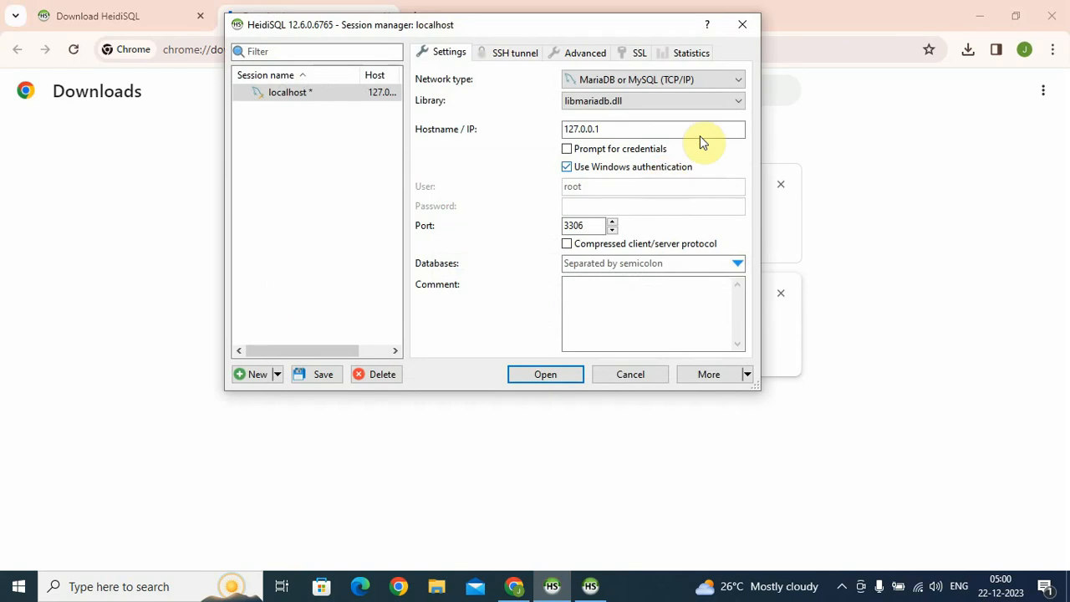
Close the session manager discarding changes, minimize Chrome, and relaunch HeidiSQL from its desktop icon
left_click(742, 24)
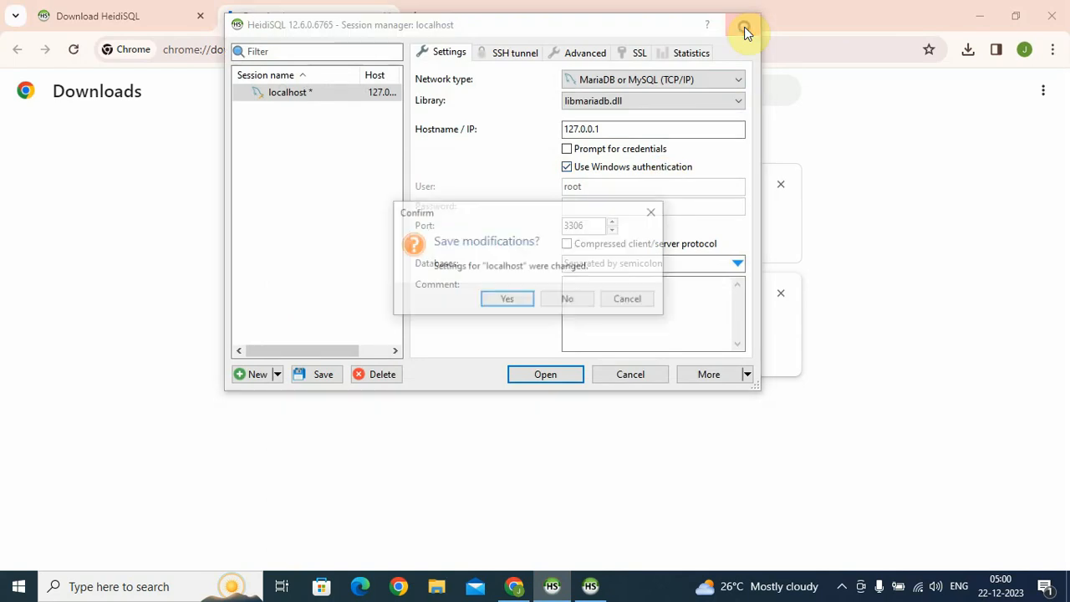
left_click(573, 301)
left_click(657, 167)
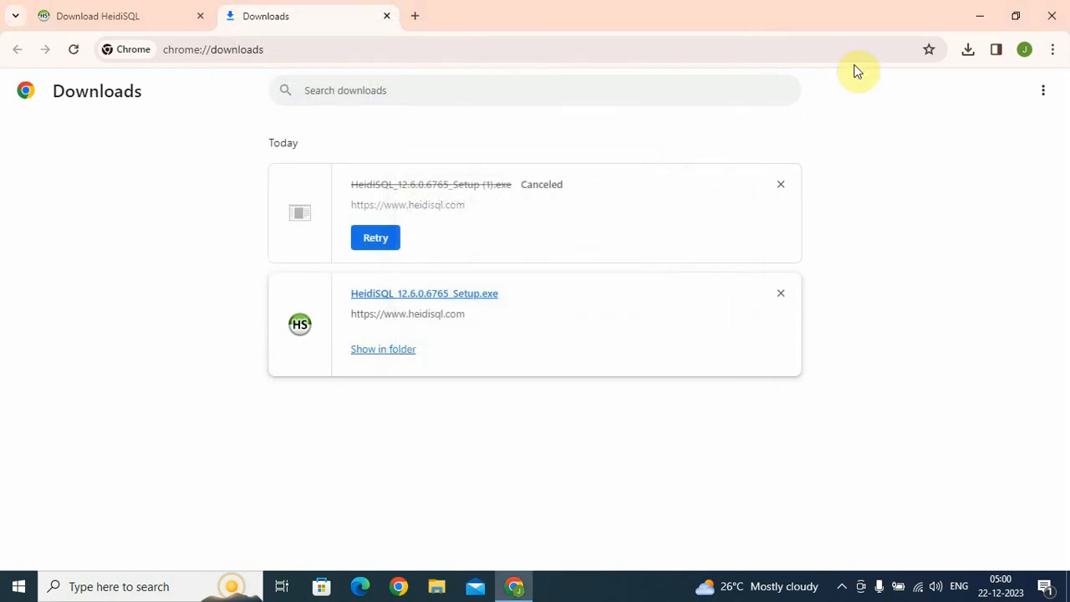
left_click(979, 13)
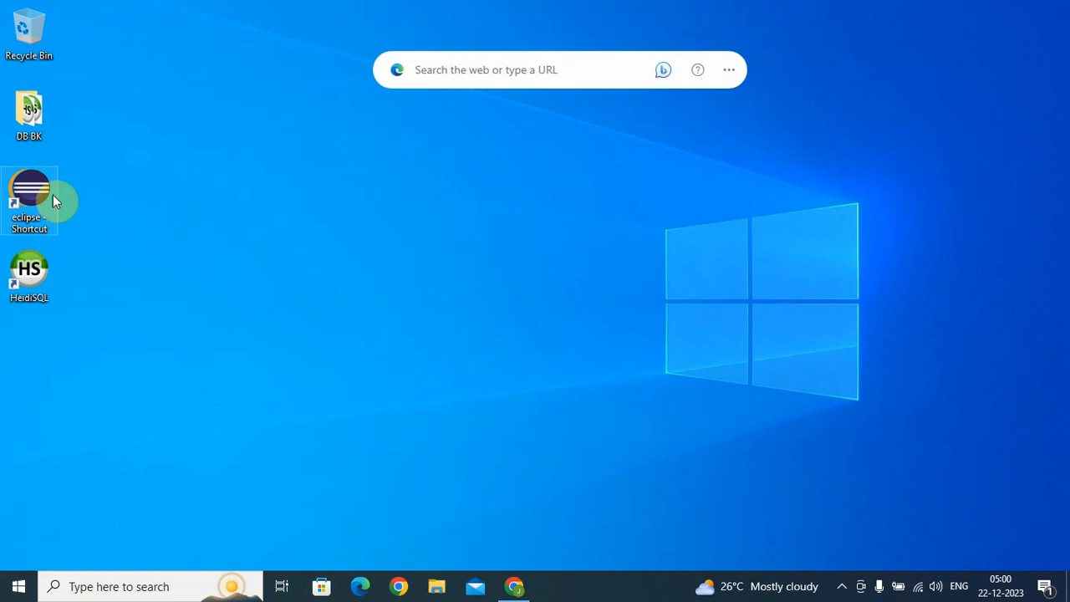
double_click(38, 267)
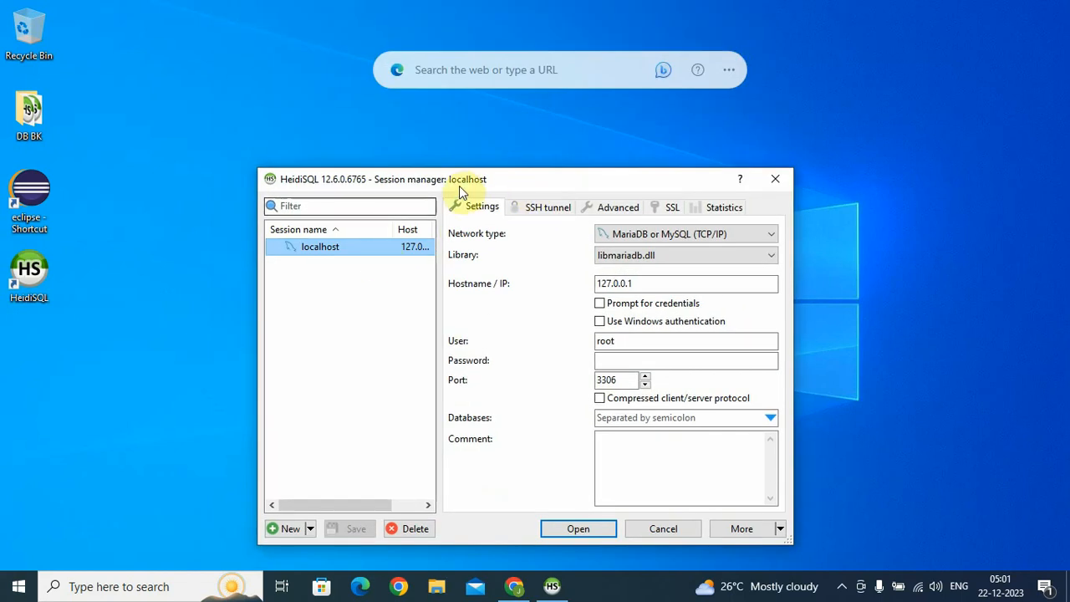
Delete the saved localhost session from the Session manager and confirm the deletion
left_click_drag(459, 185, 408, 142)
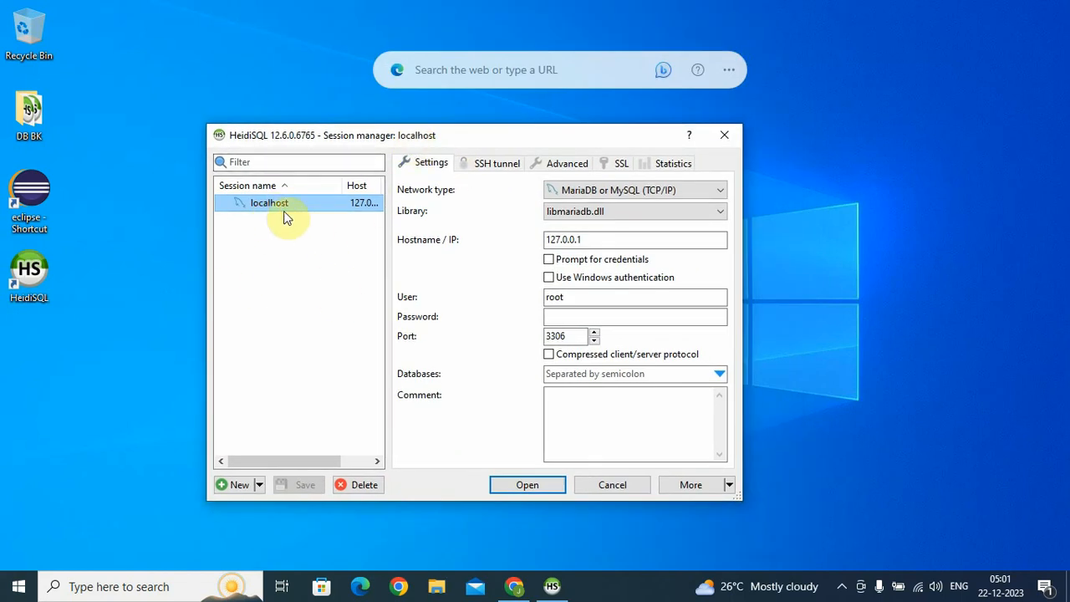
left_click(373, 484)
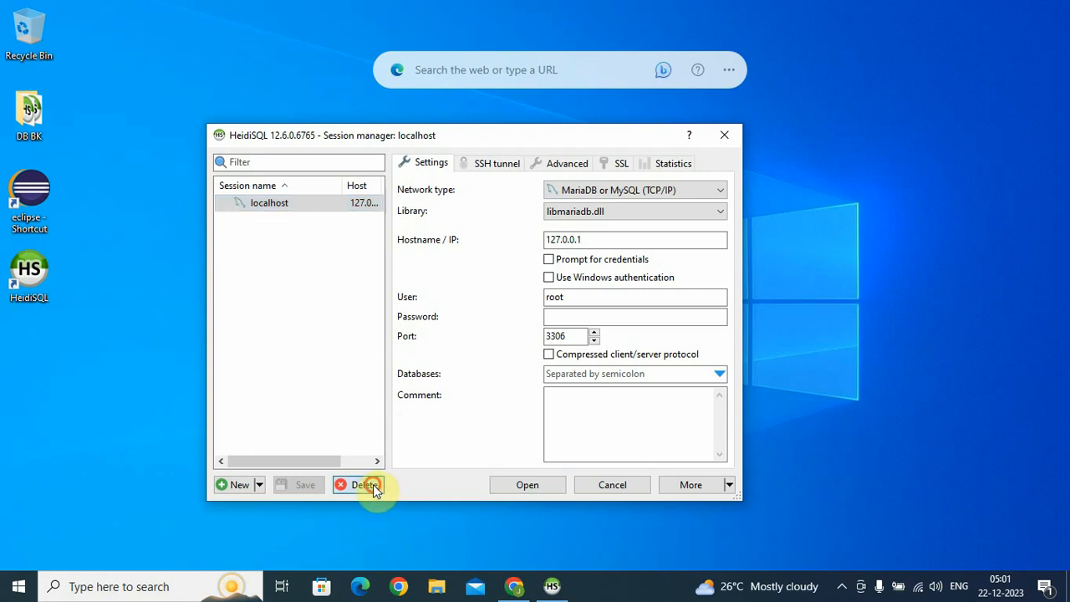
left_click(566, 289)
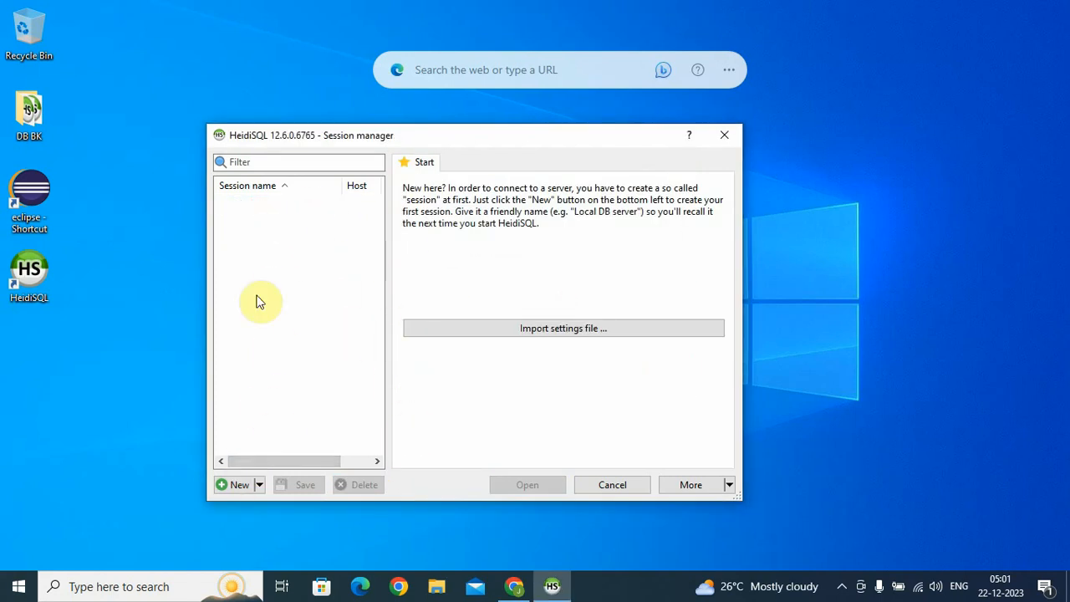
Create a new session and name it localhost
left_click(236, 486)
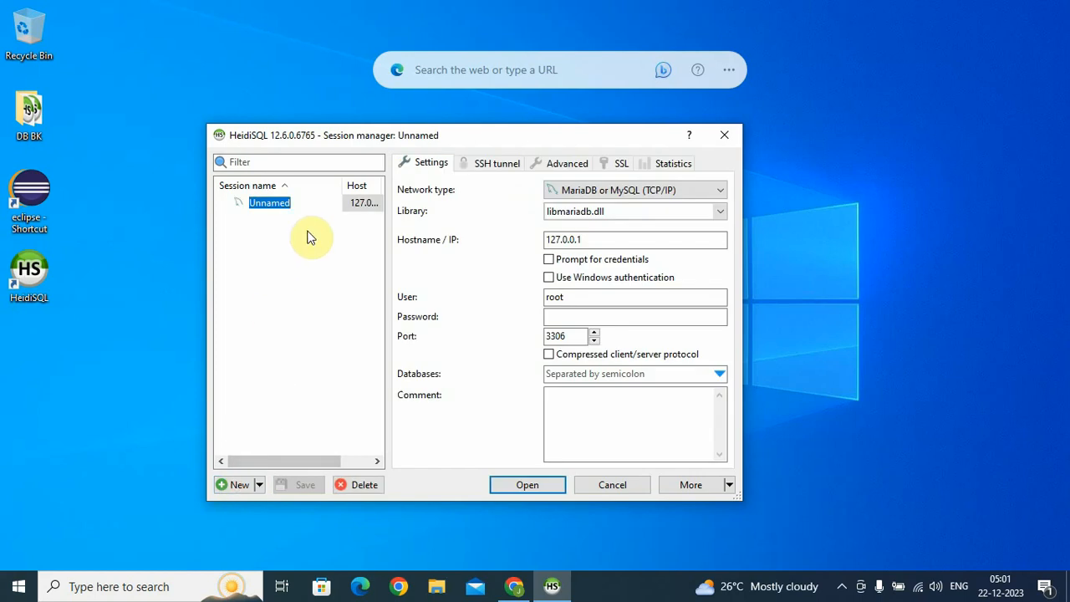
double_click(305, 202)
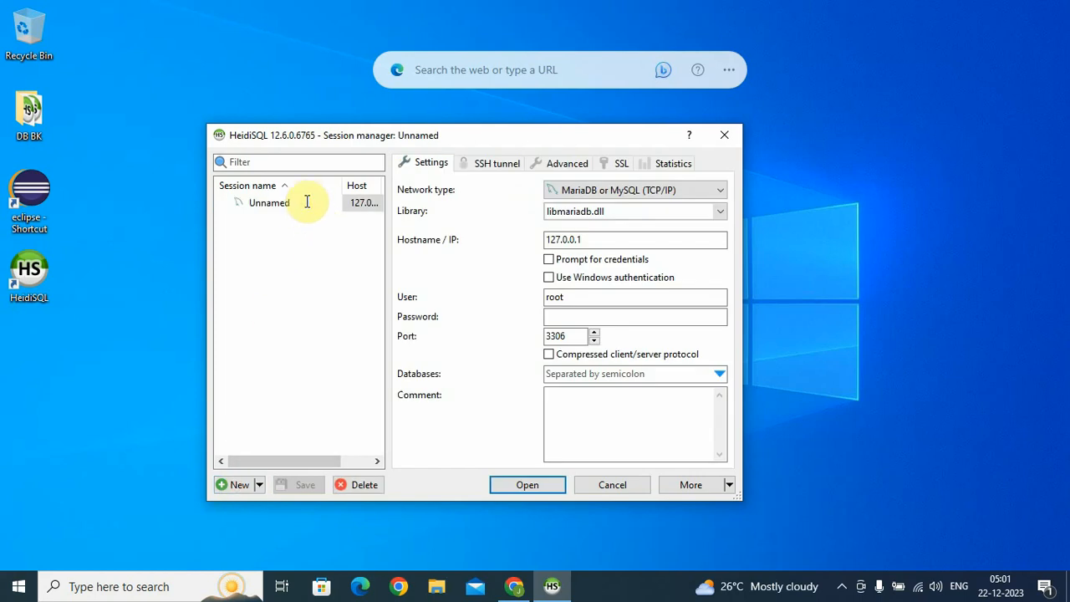
double_click(306, 201)
type("localhost")
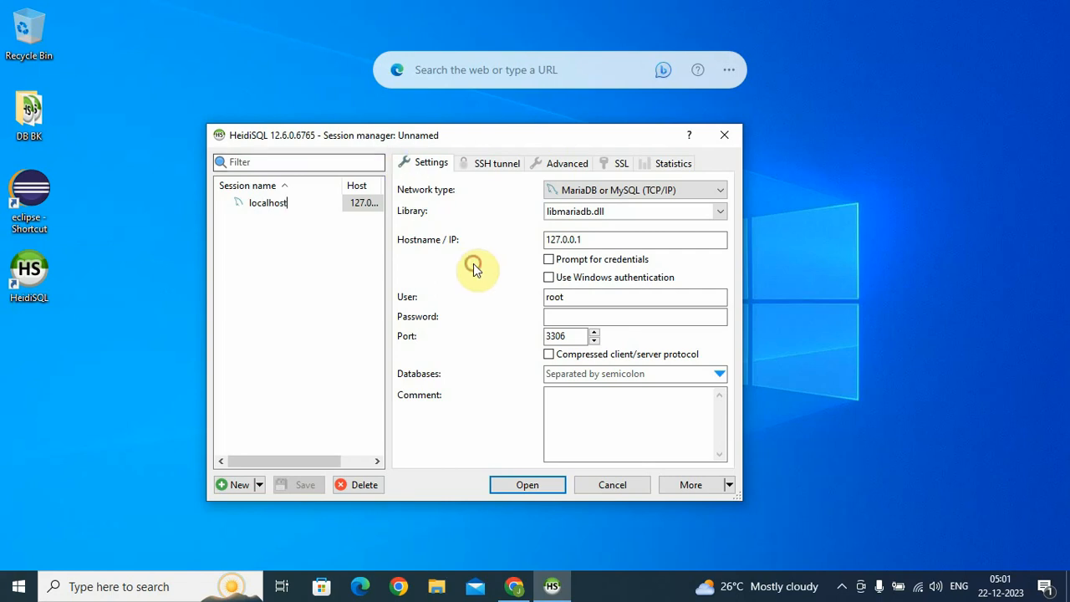
left_click_drag(577, 137, 594, 88)
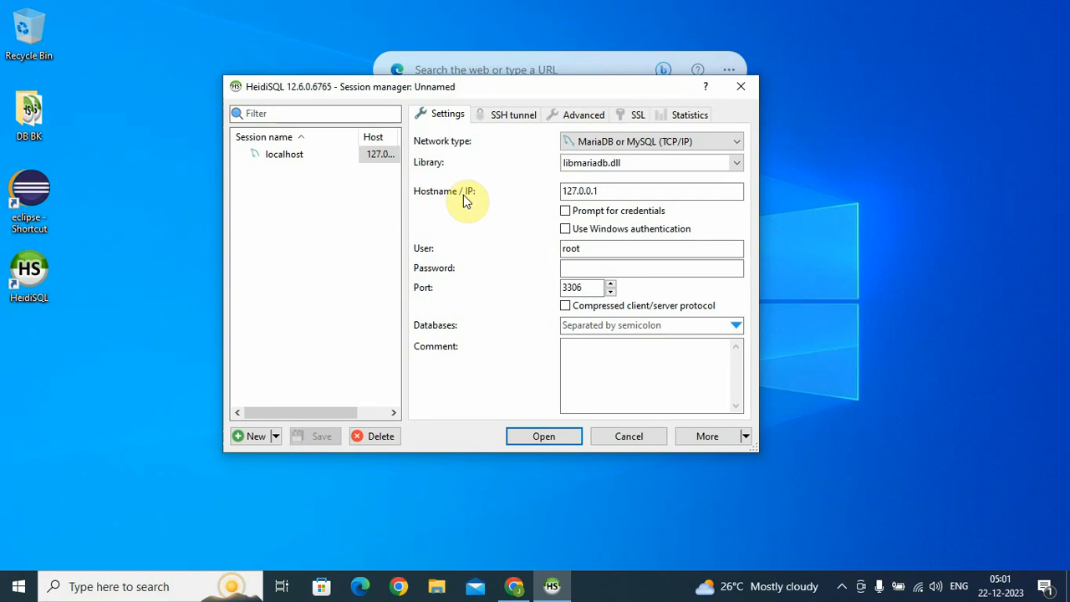
left_click_drag(628, 191, 536, 191)
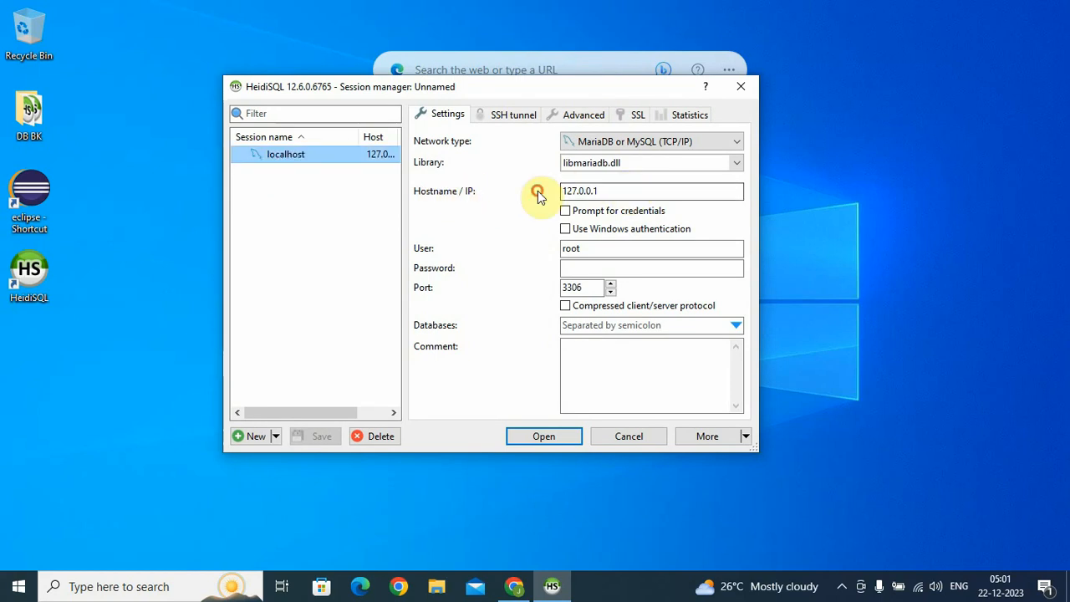
Change the session's hostname from 127.0.0.1 to localhost
left_click(630, 190)
left_click_drag(633, 192, 550, 193)
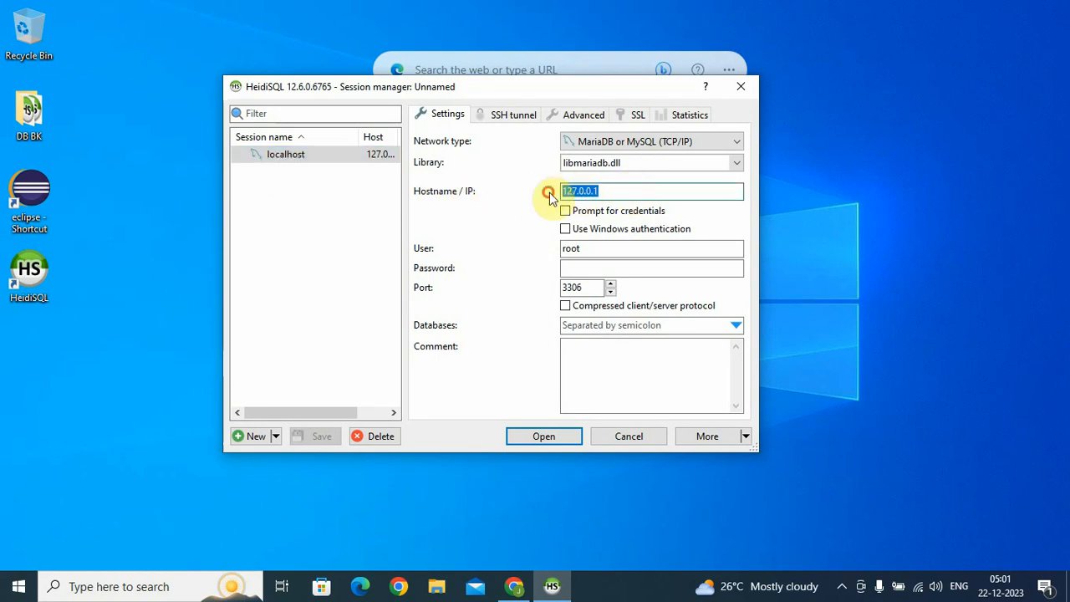
left_click(616, 190)
left_click_drag(638, 190, 487, 188)
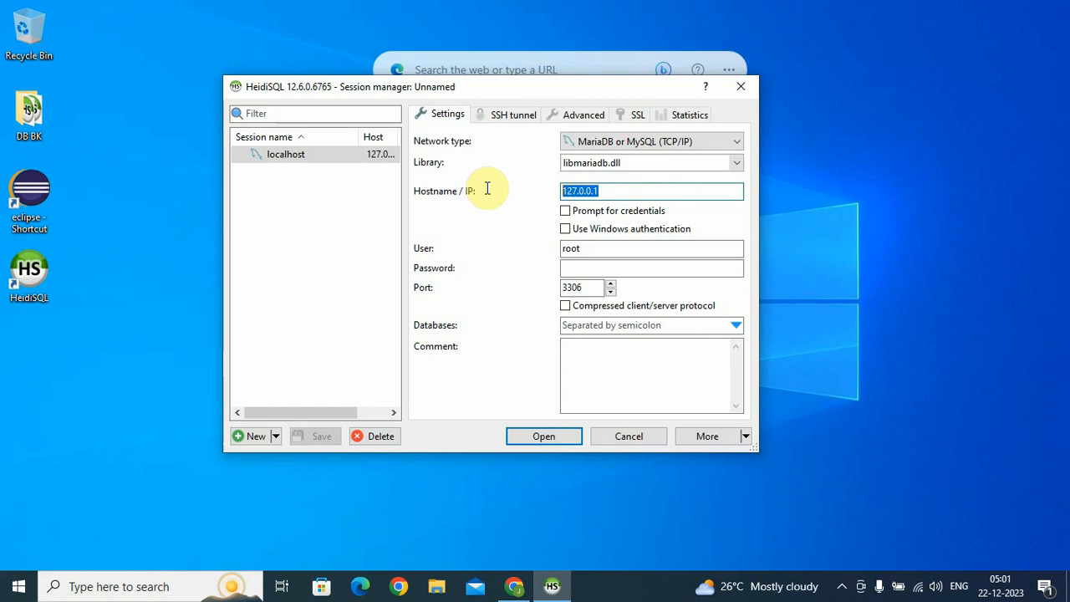
type("localhost")
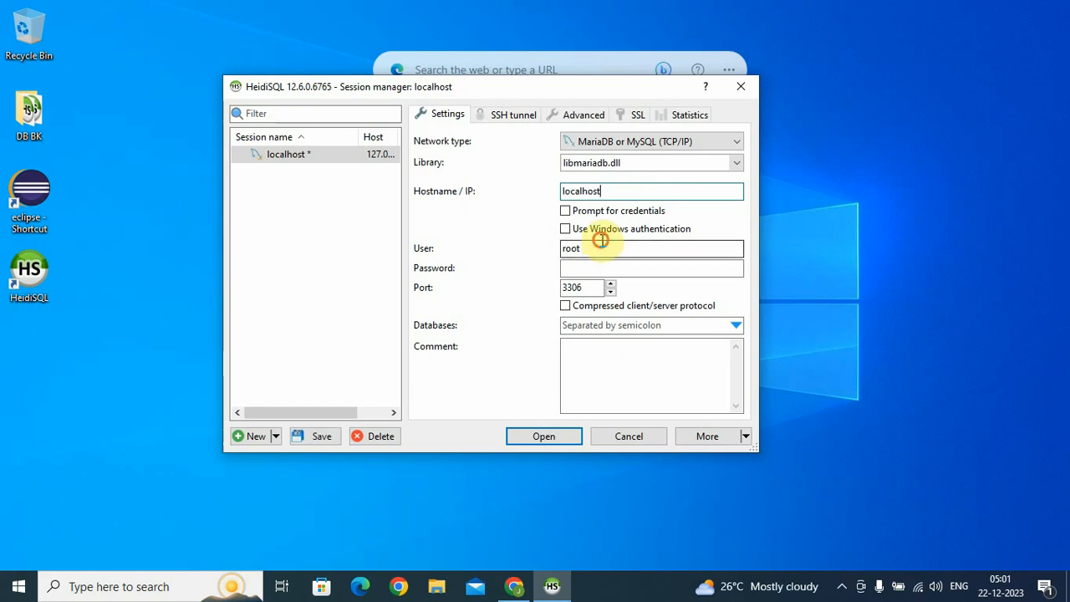
Keep user root on port 3306, enter the password, and connect, saving the session
left_click_drag(619, 246, 530, 248)
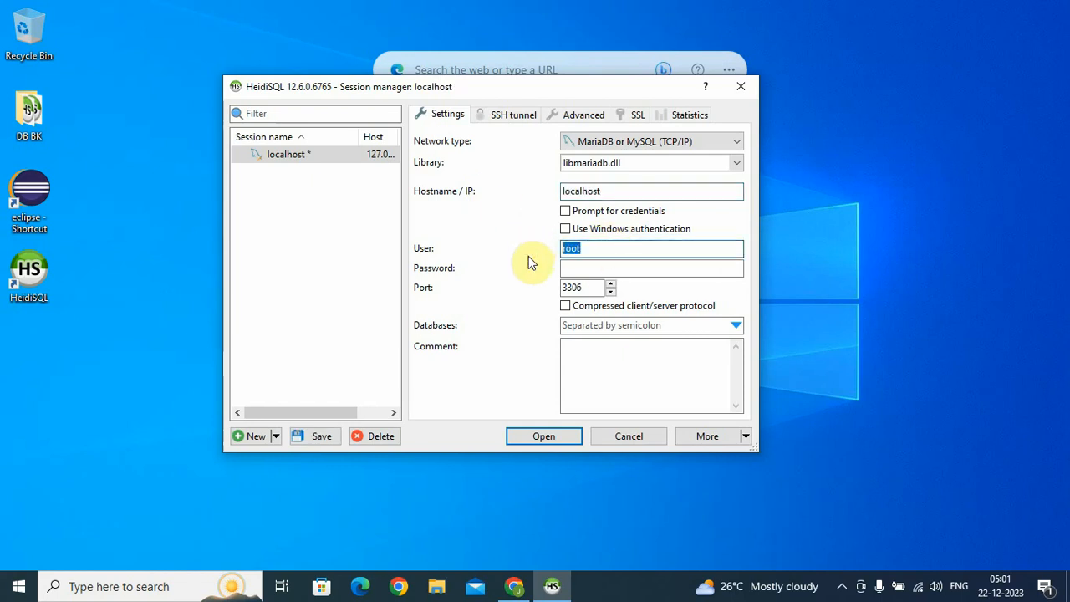
left_click(616, 248)
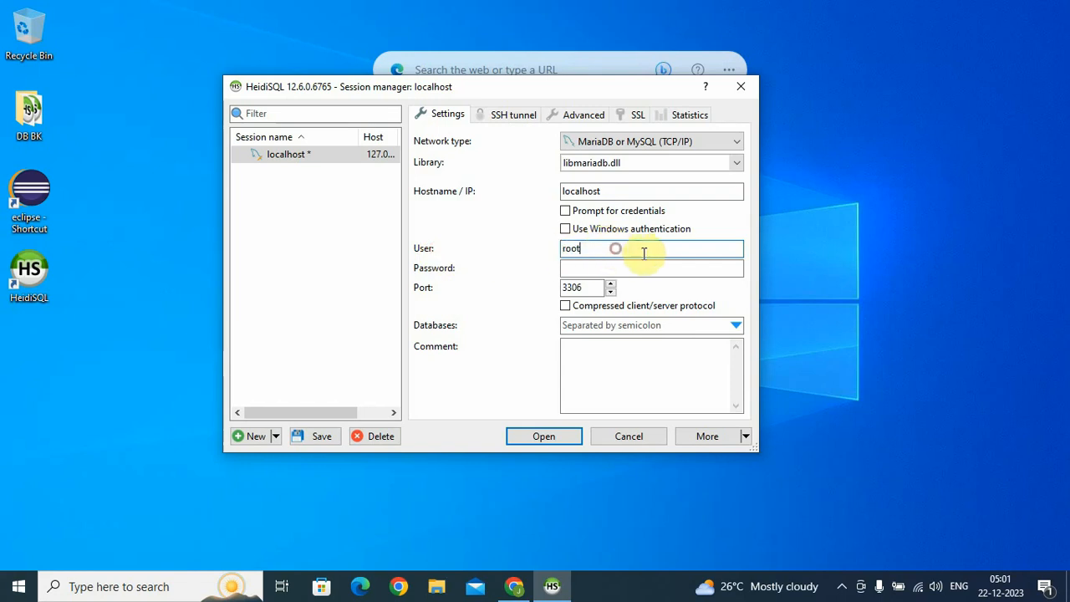
left_click_drag(625, 249, 524, 249)
left_click(613, 266)
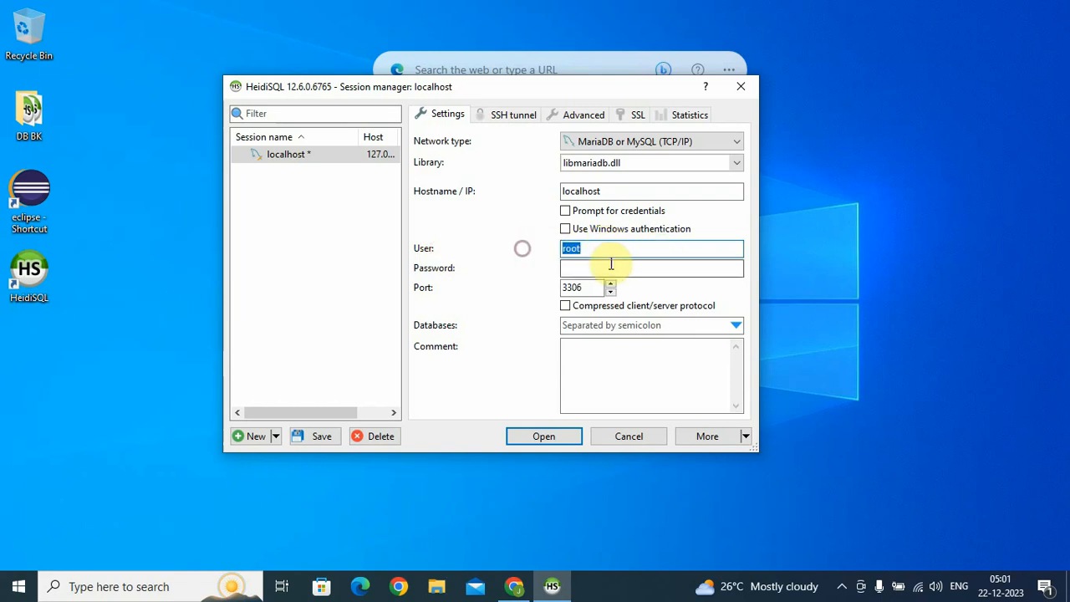
left_click_drag(596, 286, 490, 287)
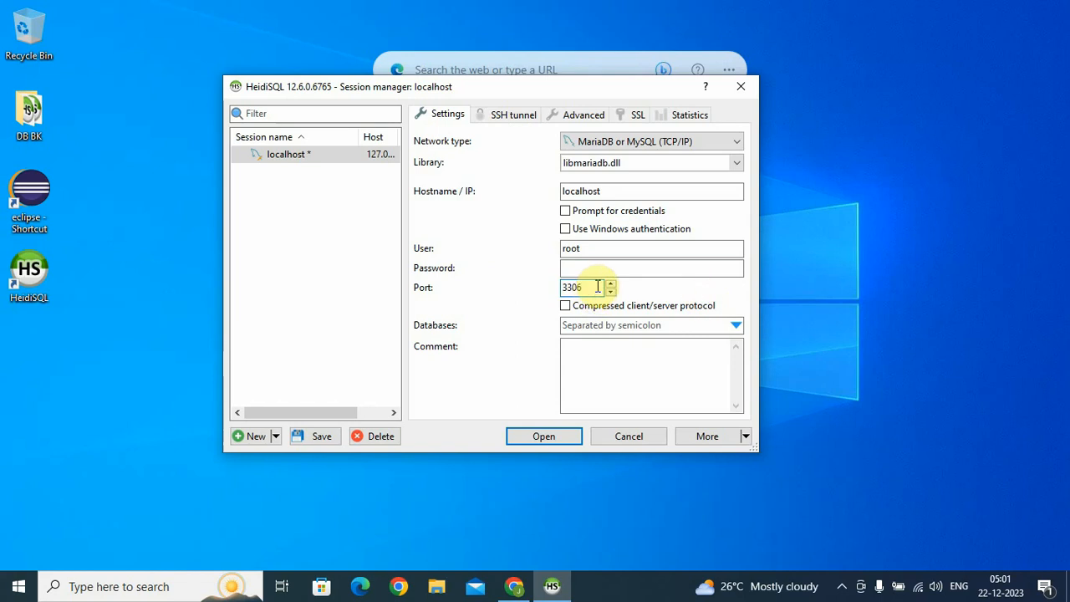
left_click_drag(597, 287, 538, 286)
left_click(644, 269)
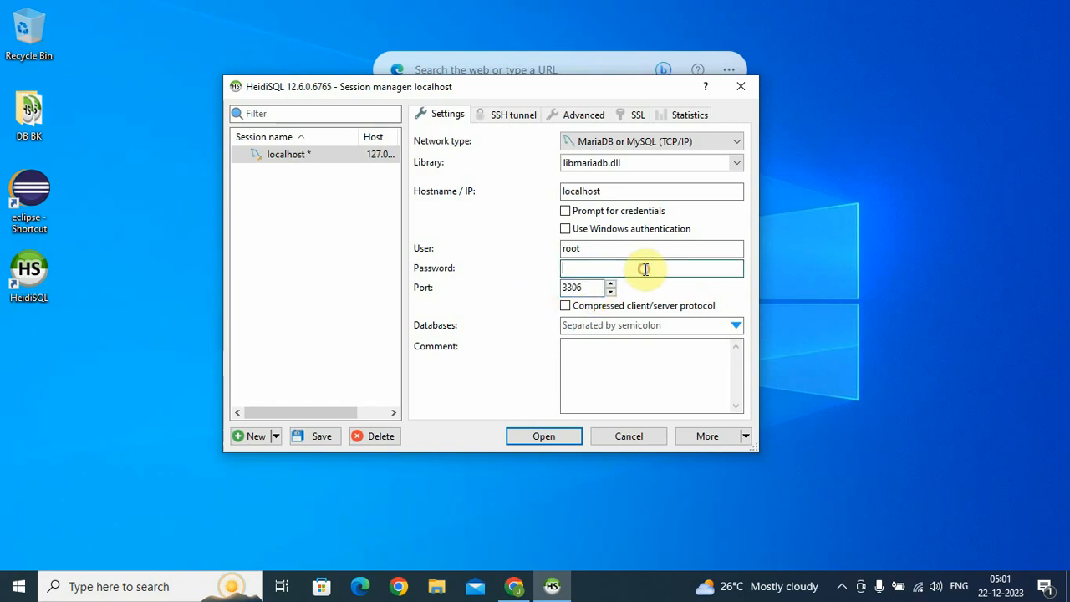
type("r")
left_click(529, 438)
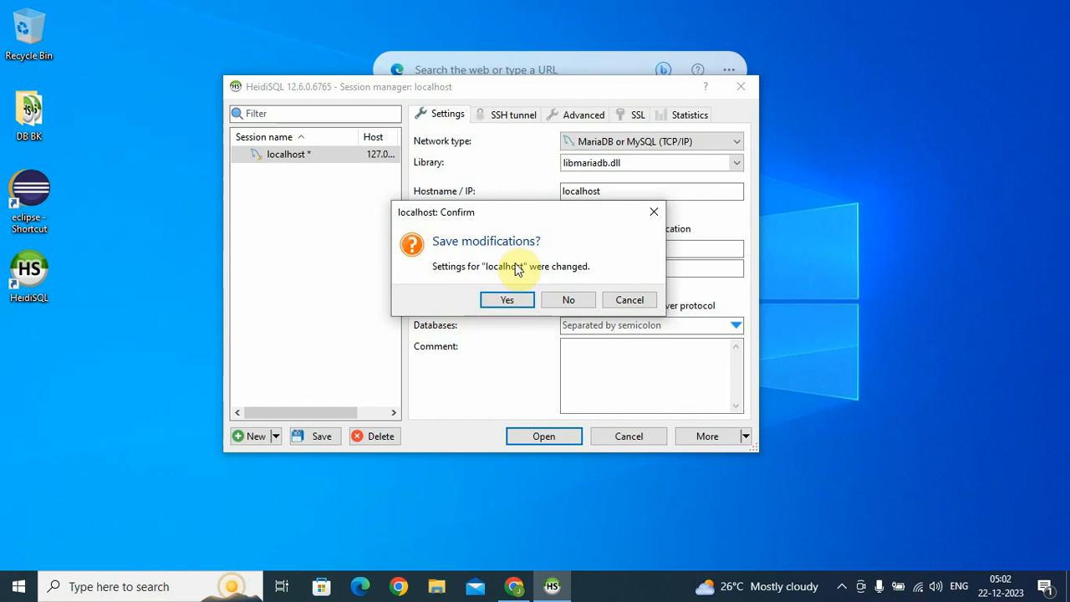
left_click(509, 301)
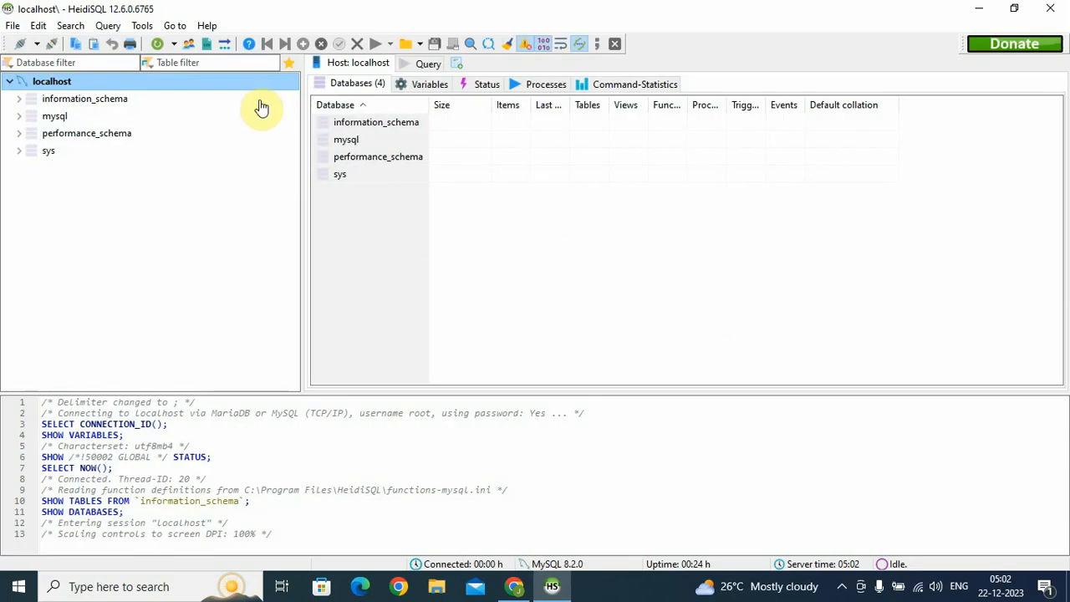
Open a blank query editor and browse the sys and performance_schema databases
left_click(425, 63)
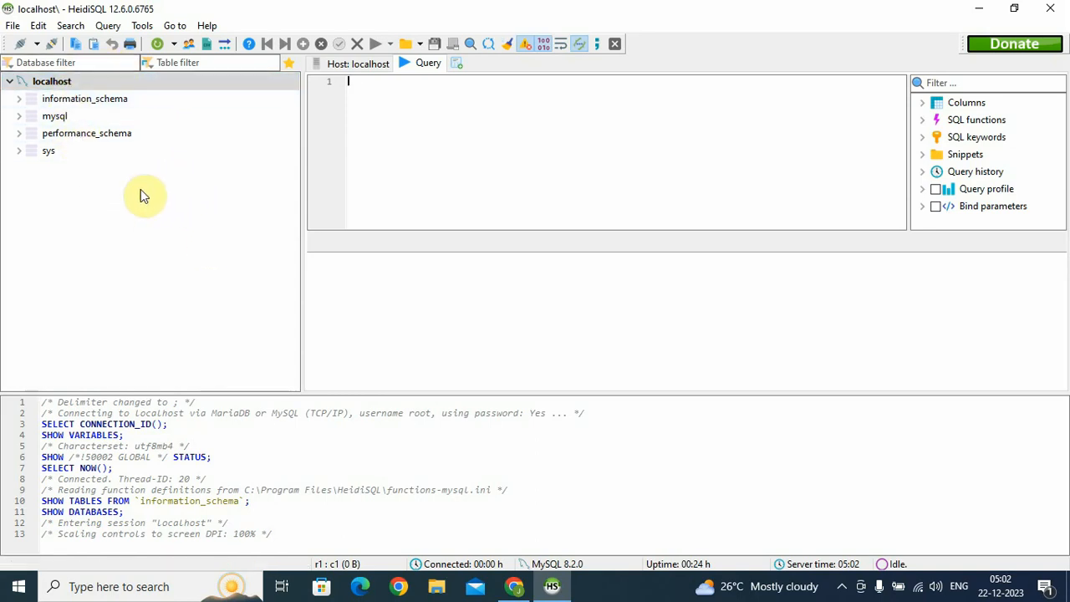
left_click(97, 155)
left_click(130, 136)
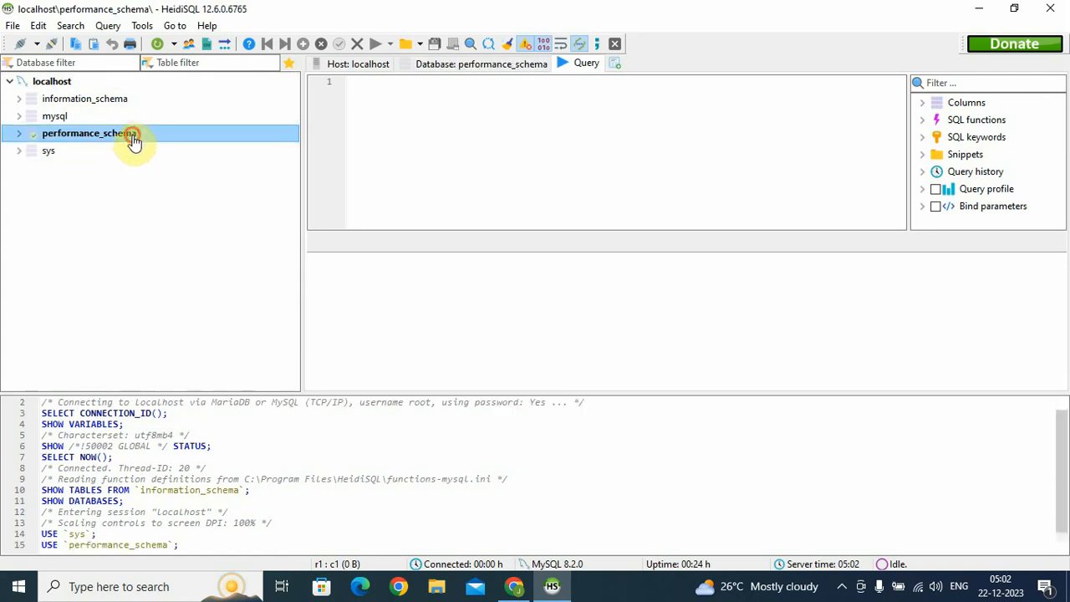
left_click(121, 154)
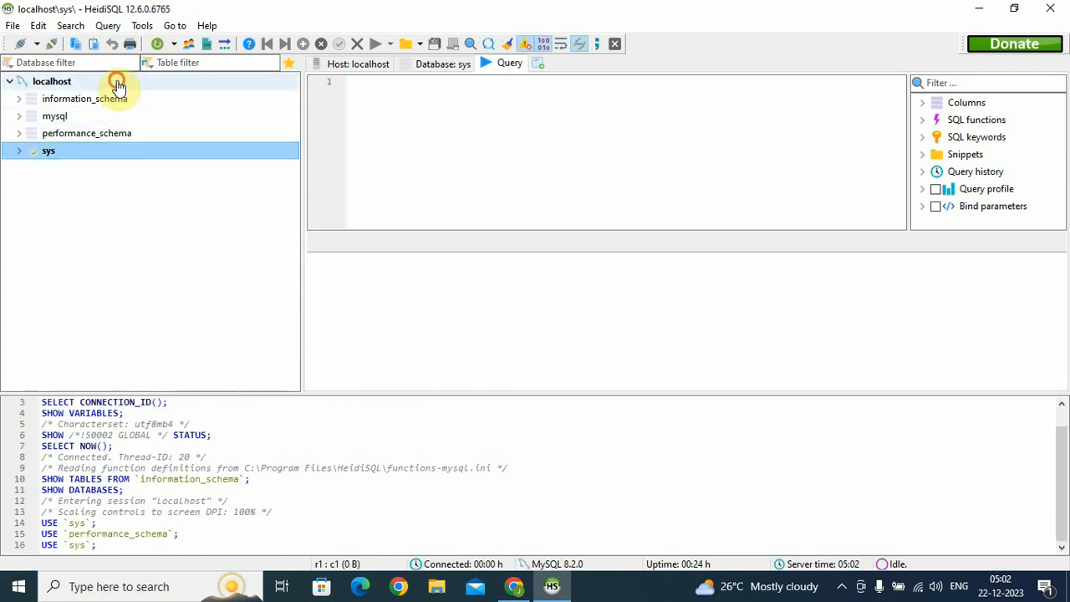
left_click(117, 83)
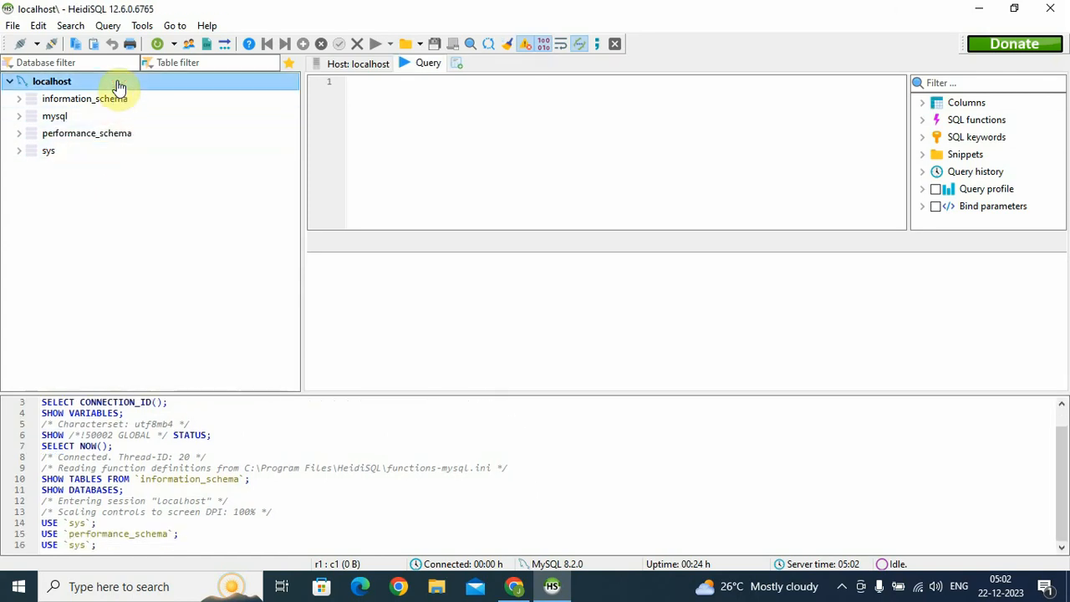
Create a database named test with greek_general_ci collation and open it
right_click(52, 87)
mouse_move(191, 165)
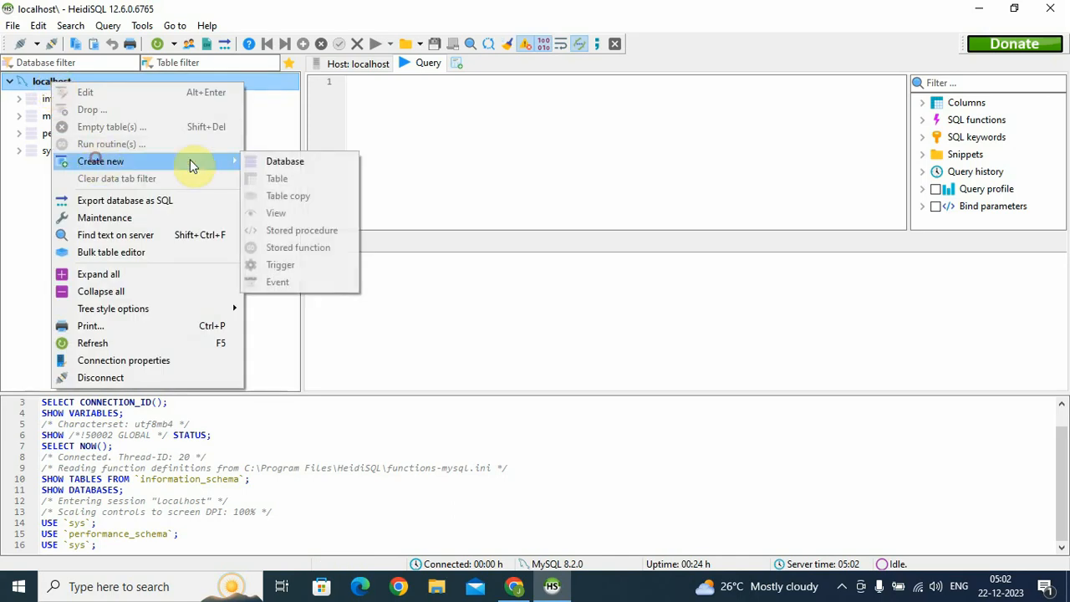
left_click(283, 163)
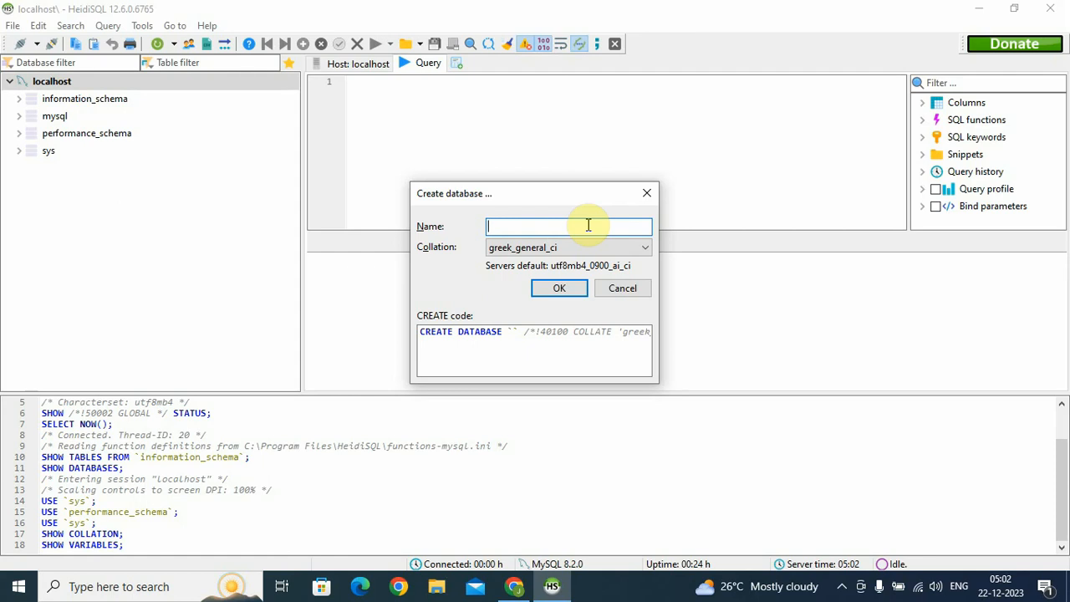
type("test")
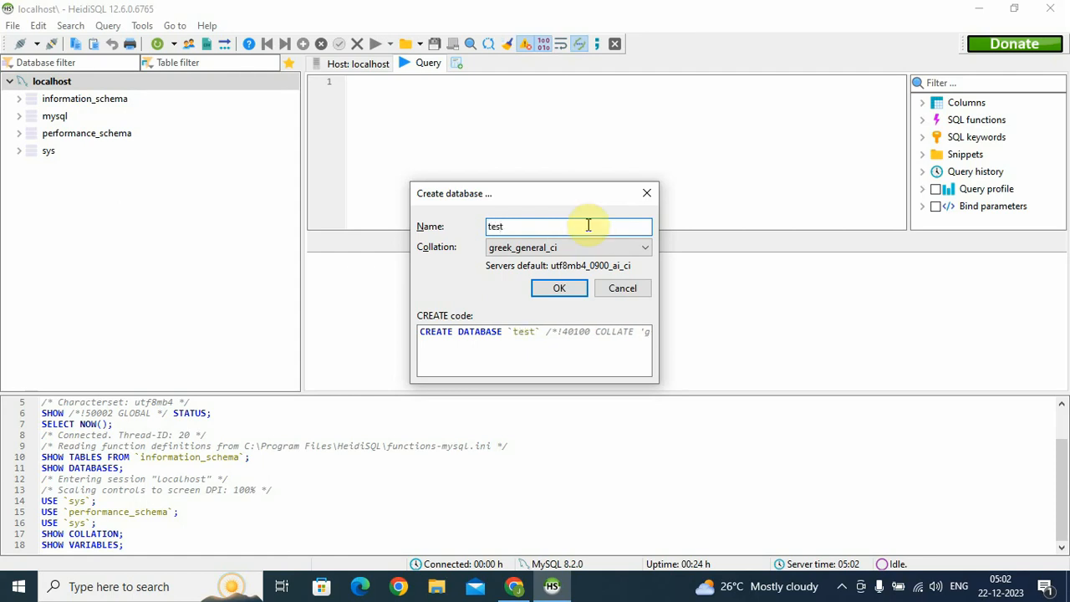
left_click(572, 249)
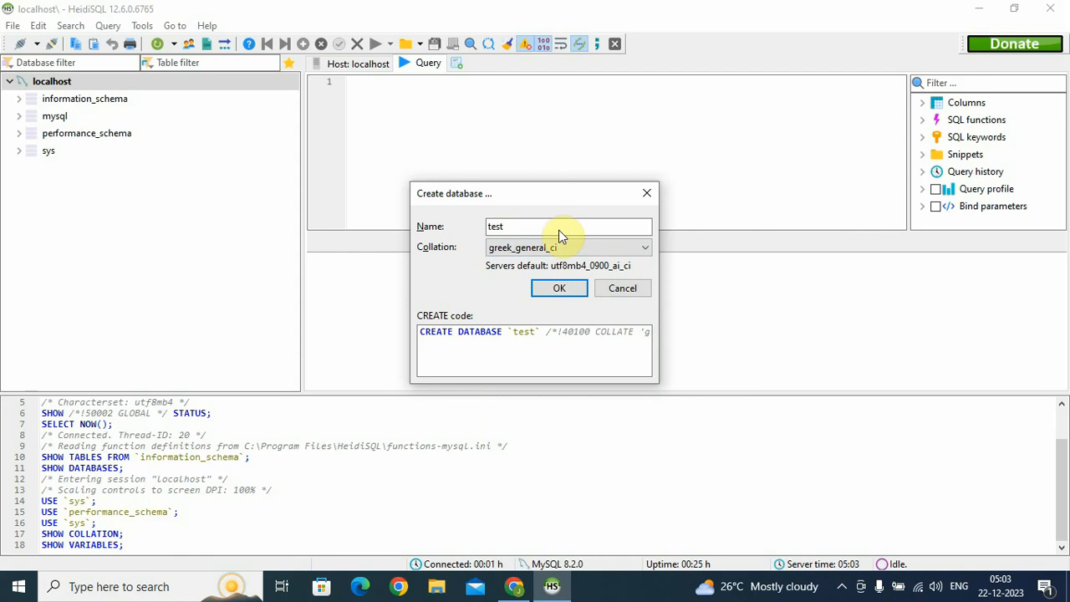
left_click(559, 289)
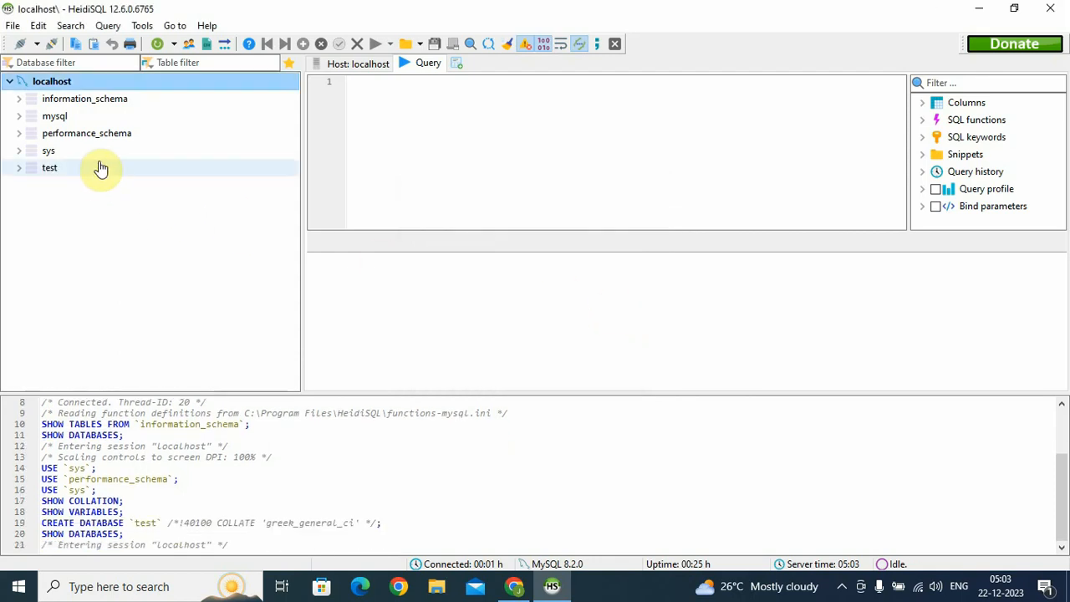
left_click(18, 168)
Select the test database and start a new table in it
left_click(88, 168)
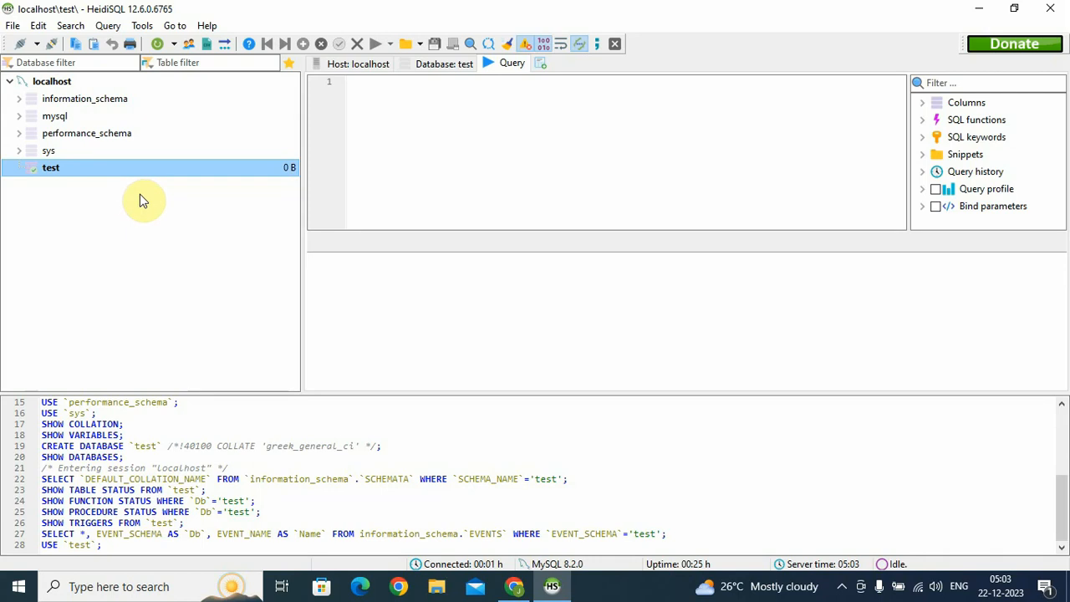
left_click(40, 170)
right_click(75, 171)
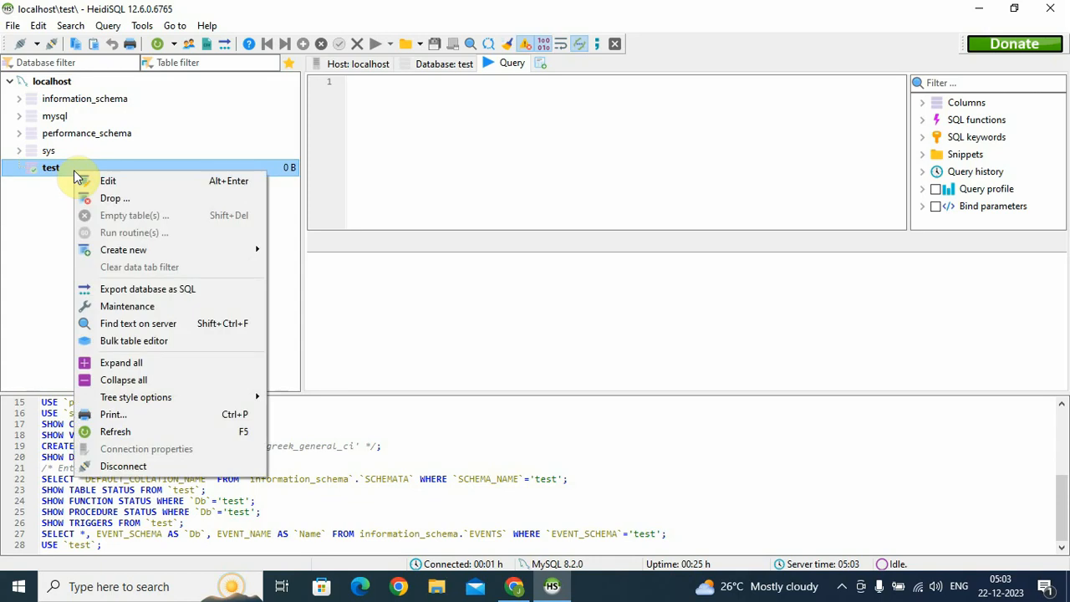
left_click(38, 225)
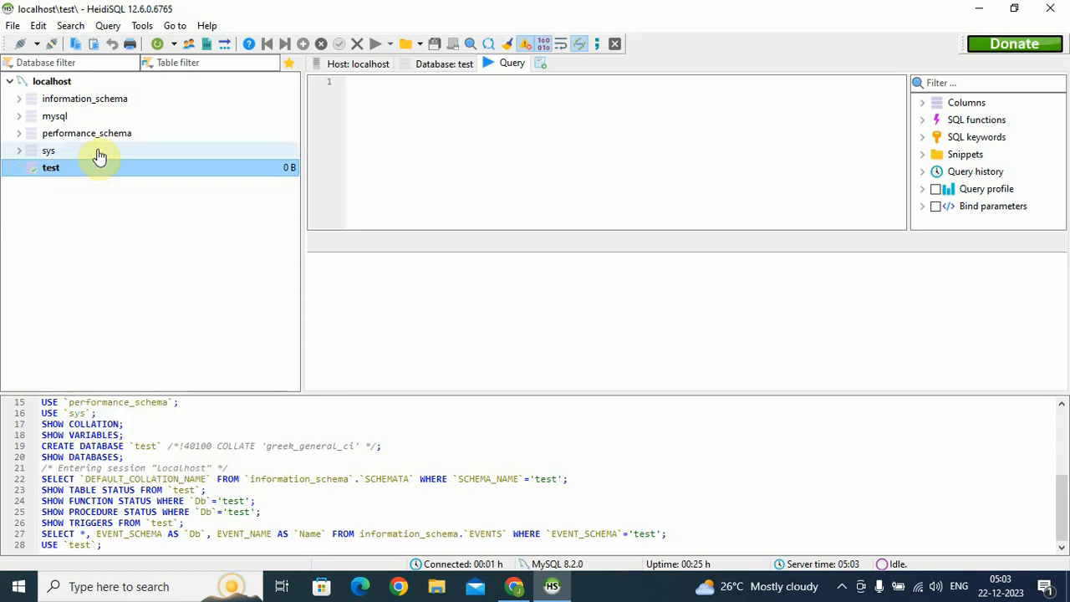
right_click(90, 170)
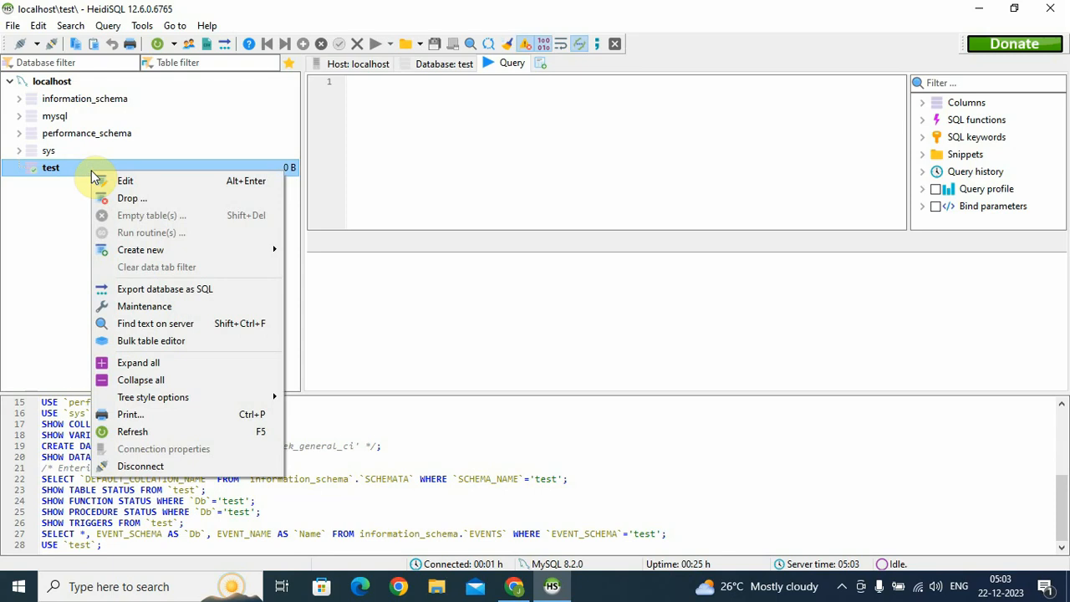
mouse_move(120, 248)
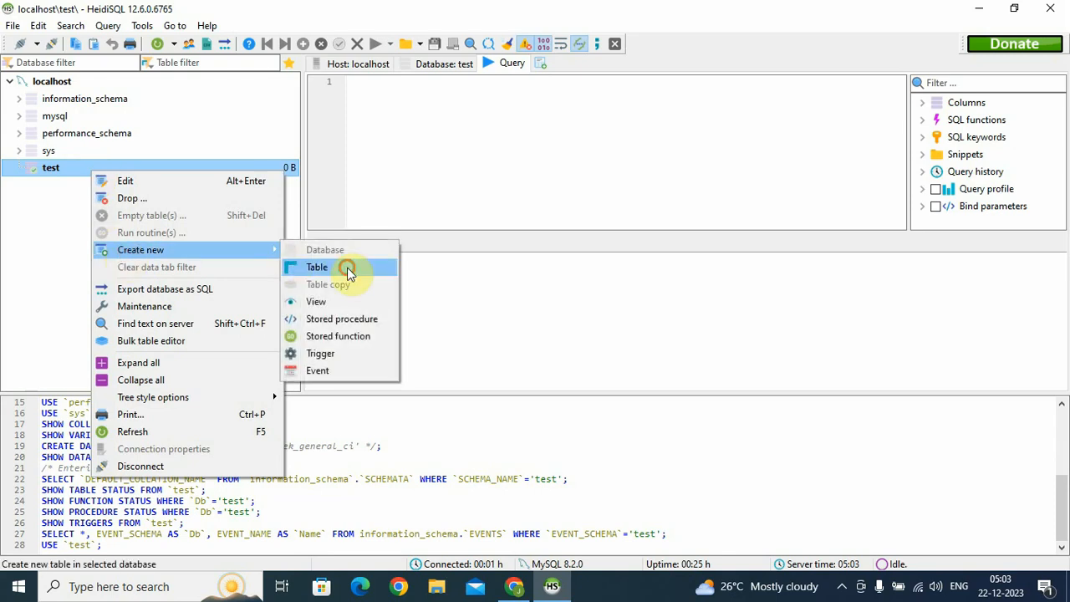
left_click(346, 268)
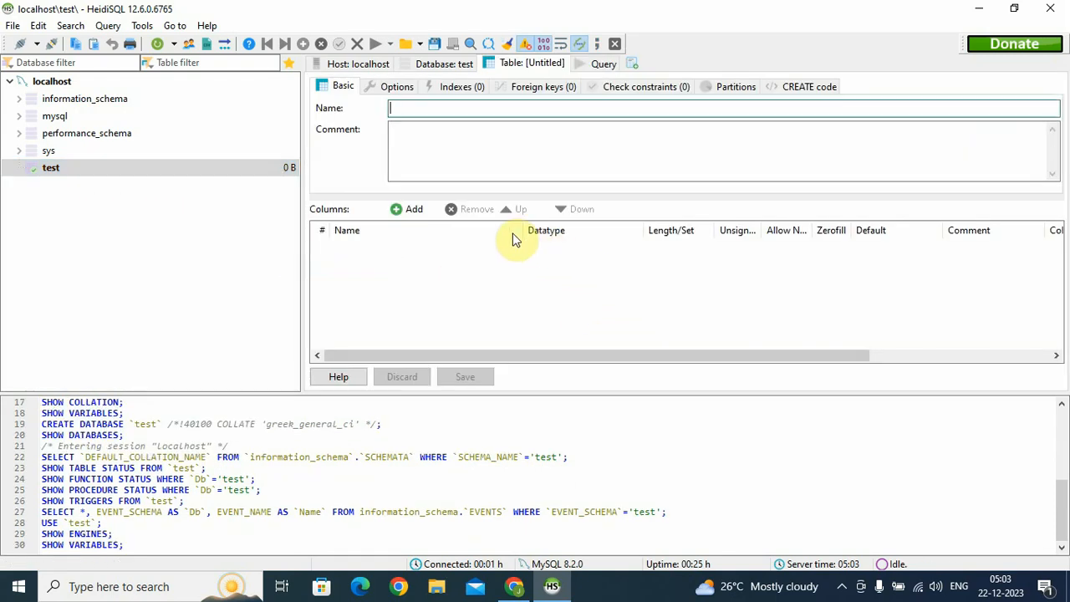
Name the new table user and add its first column
left_click(461, 173)
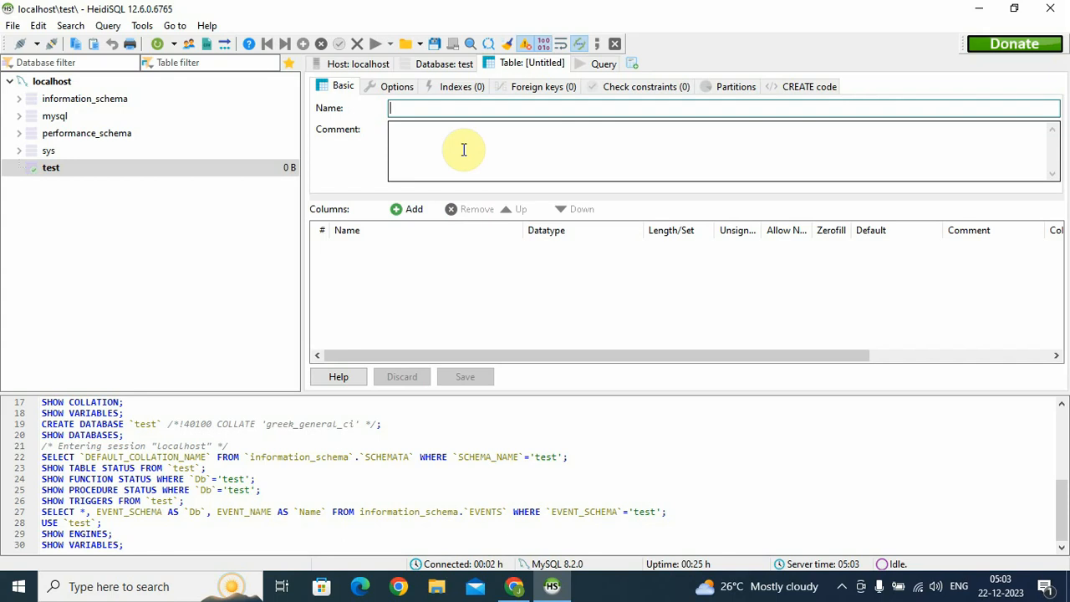
type("user")
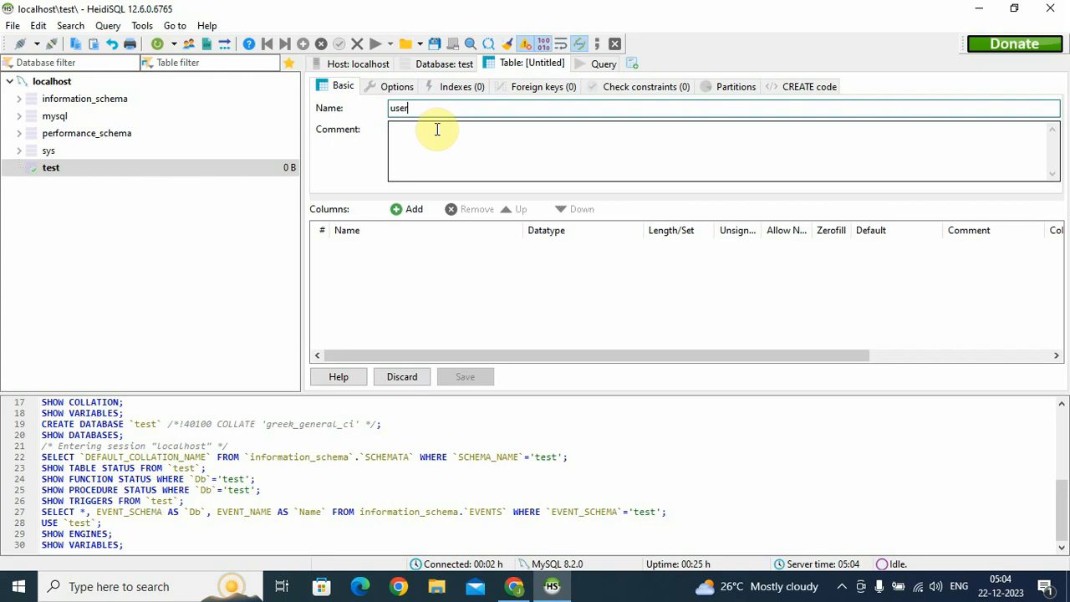
left_click(461, 112)
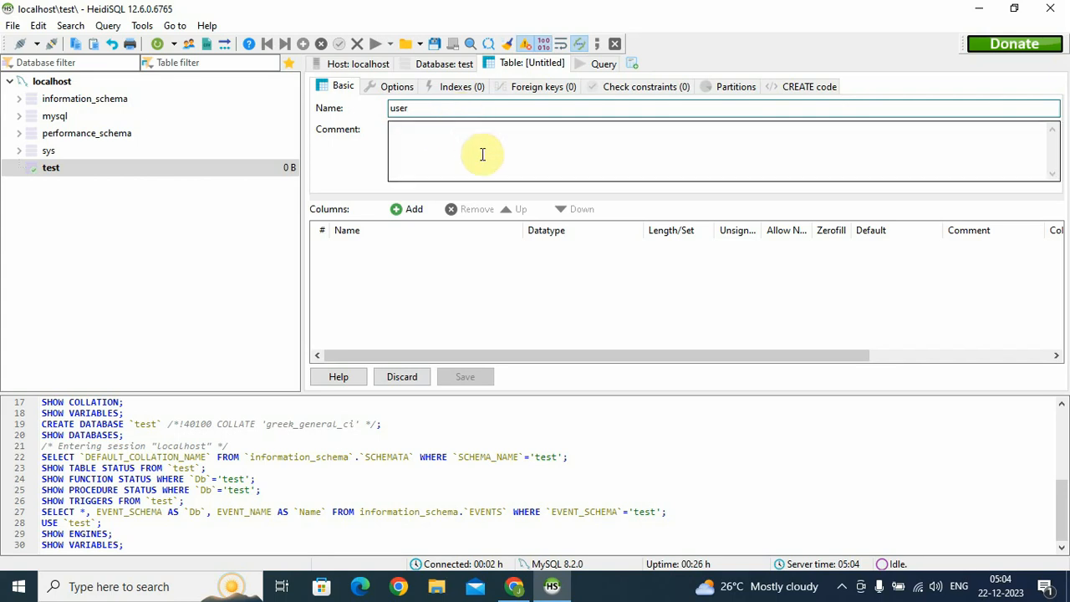
double_click(422, 107)
left_click(423, 296)
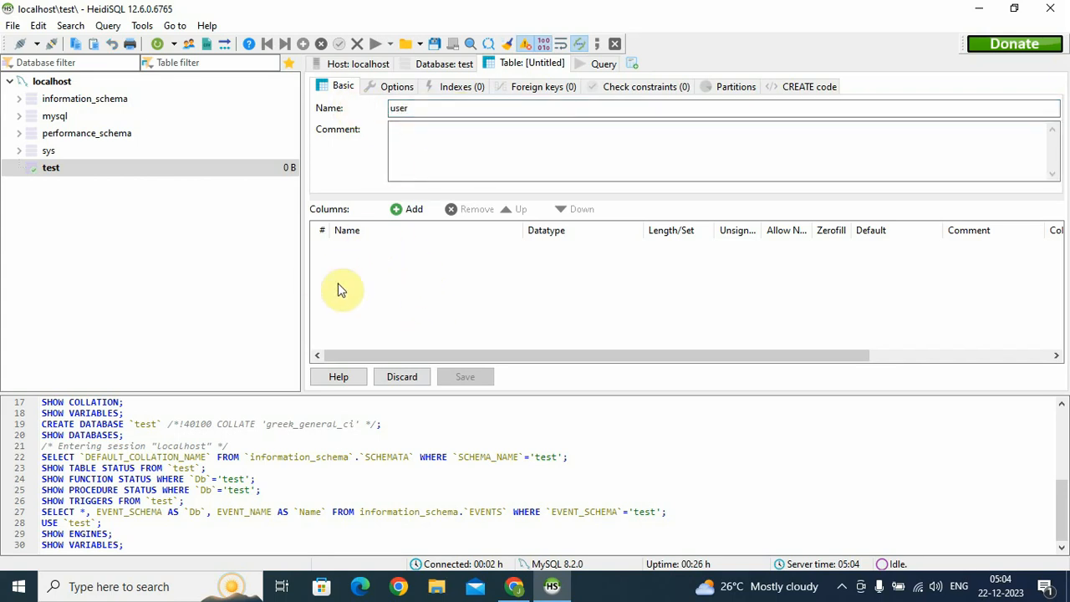
left_click(401, 212)
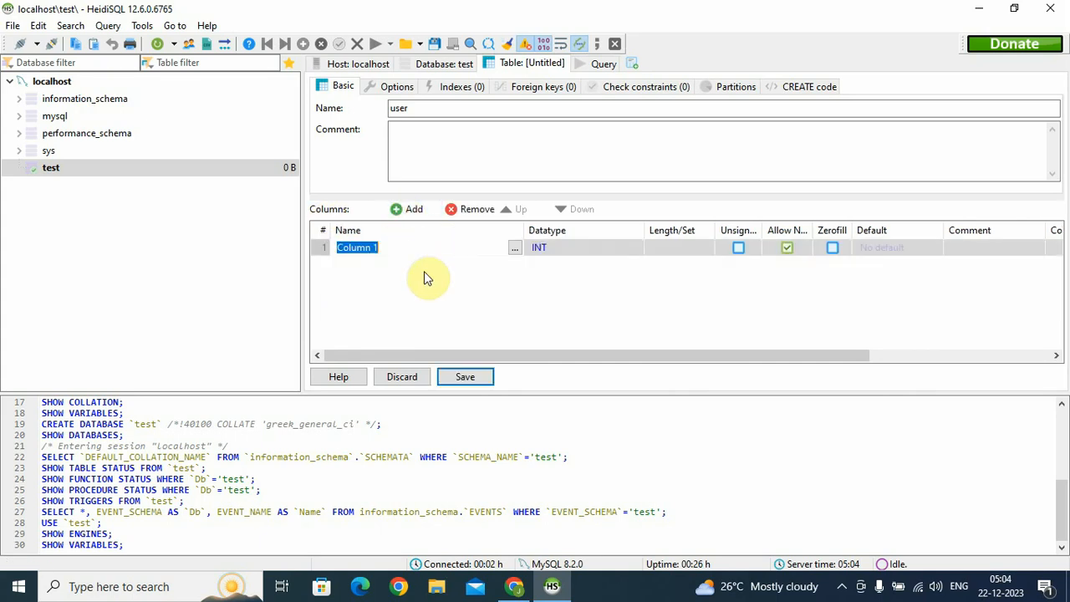
Name the first column id and add two more columns named name and address
type("id")
left_click(667, 299)
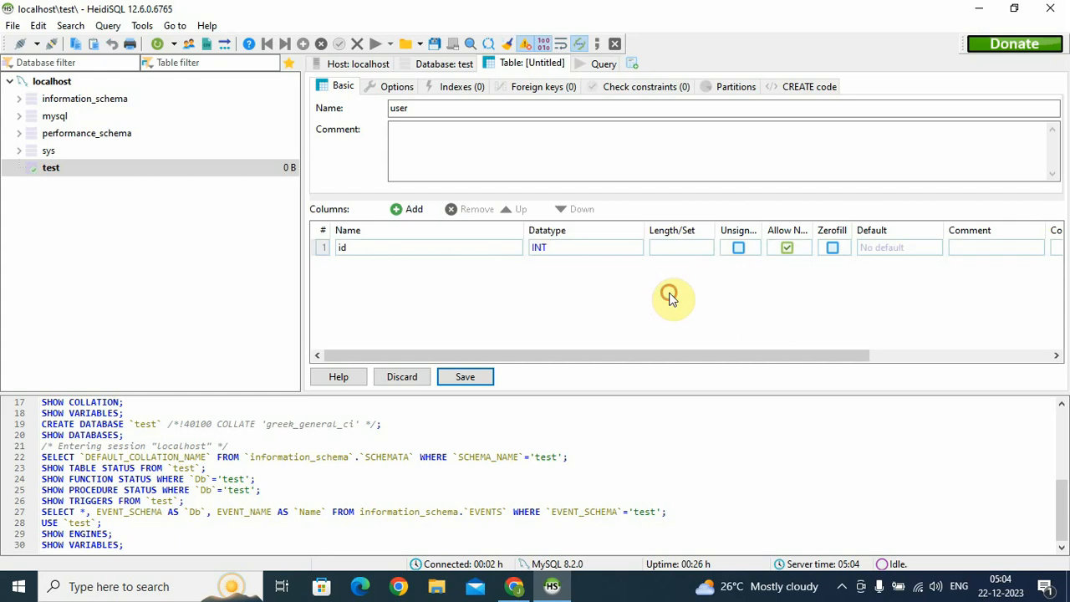
left_click(408, 210)
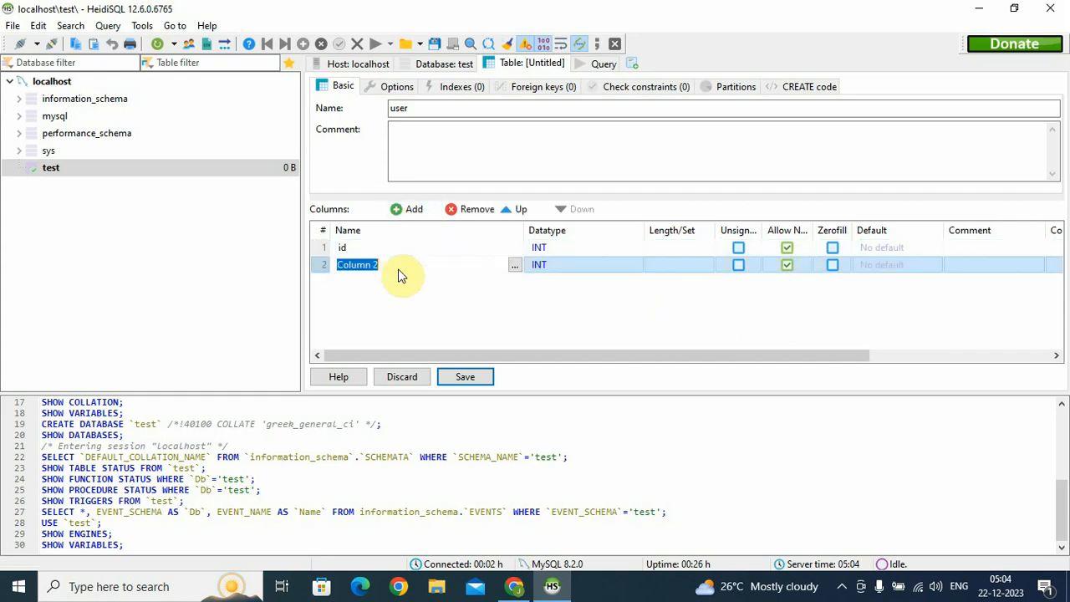
double_click(398, 265)
left_click_drag(398, 265, 333, 265)
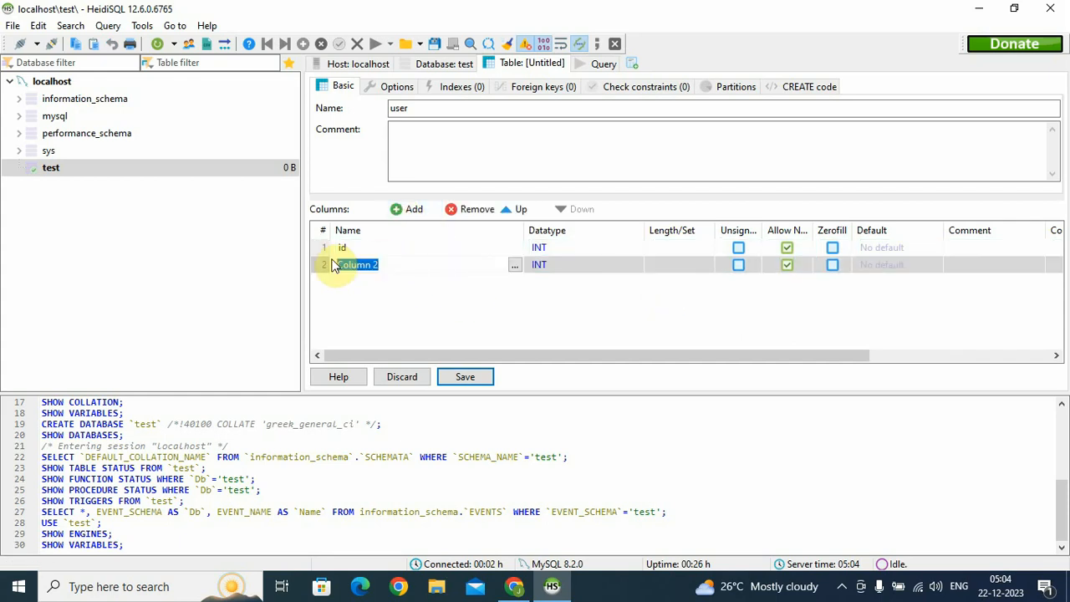
type("name")
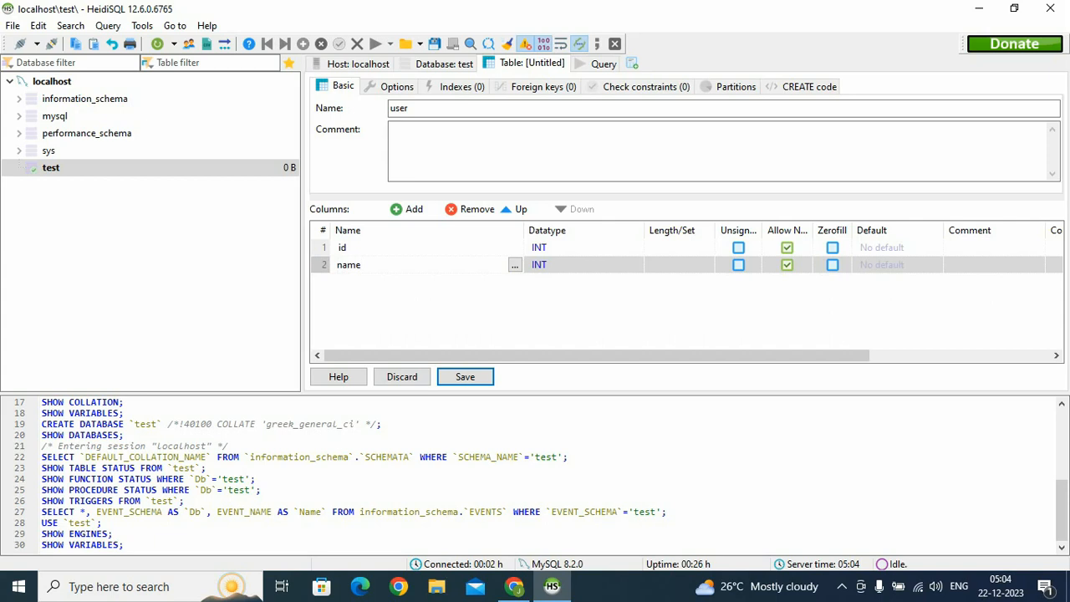
left_click(409, 209)
left_click(407, 286)
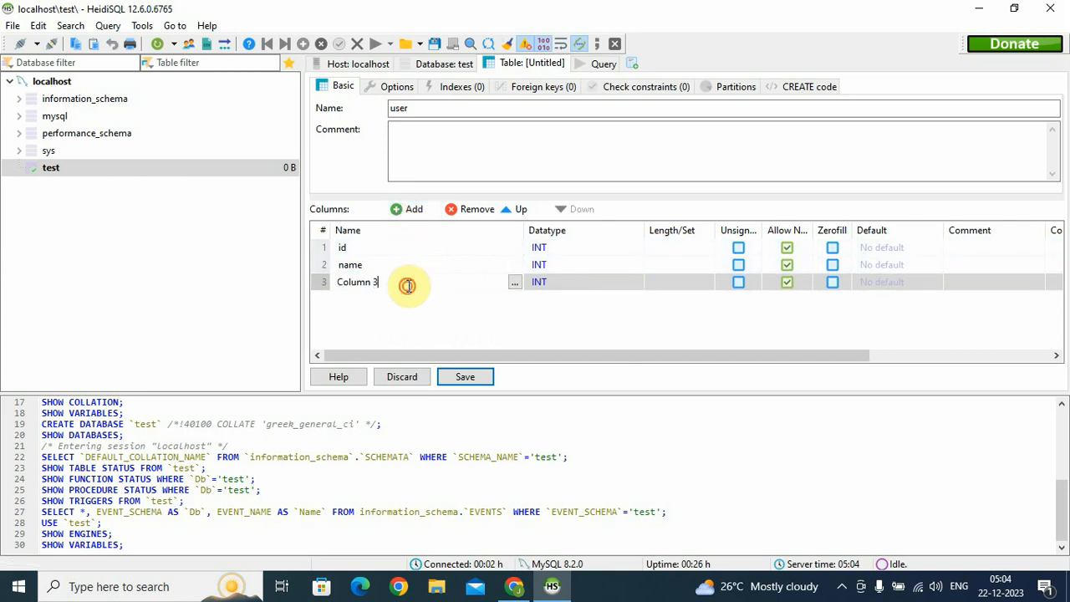
left_click_drag(387, 281, 301, 281)
type("address")
left_click(525, 318)
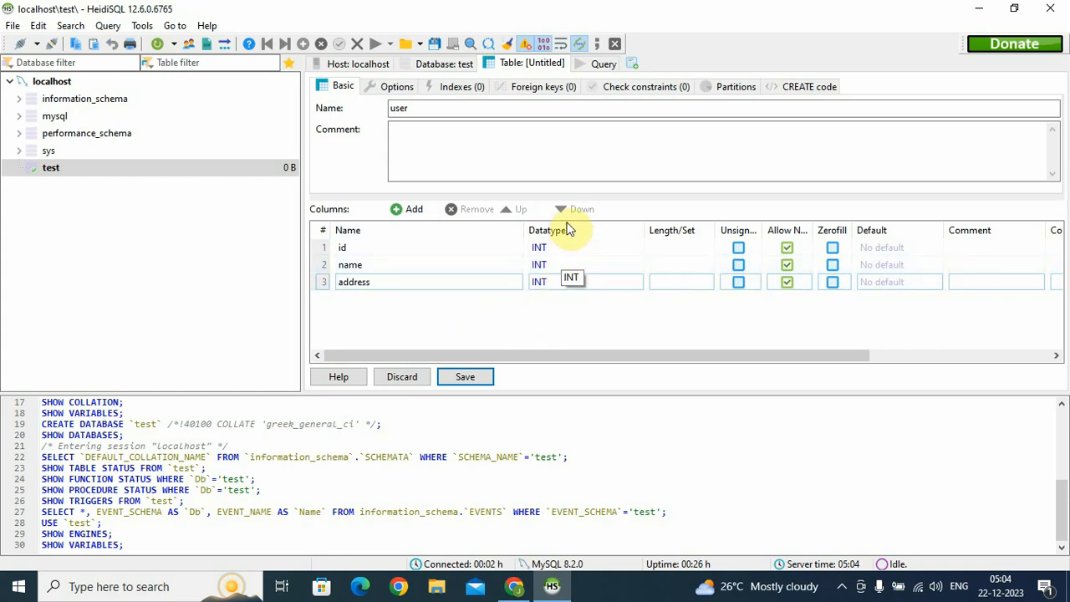
Set the data type of both name and address to VARCHAR
left_click(556, 266)
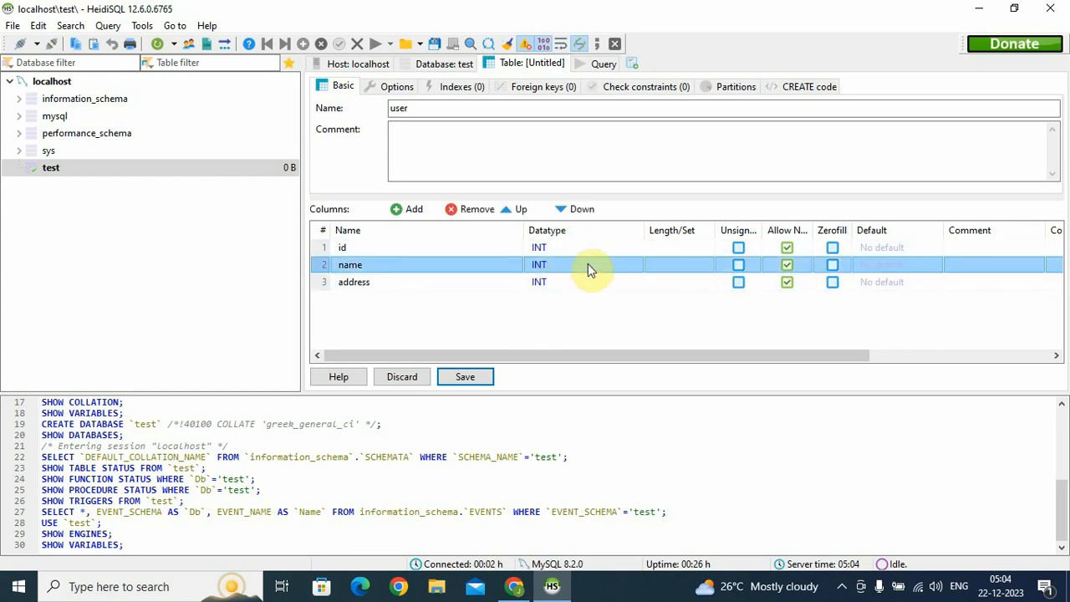
left_click(587, 266)
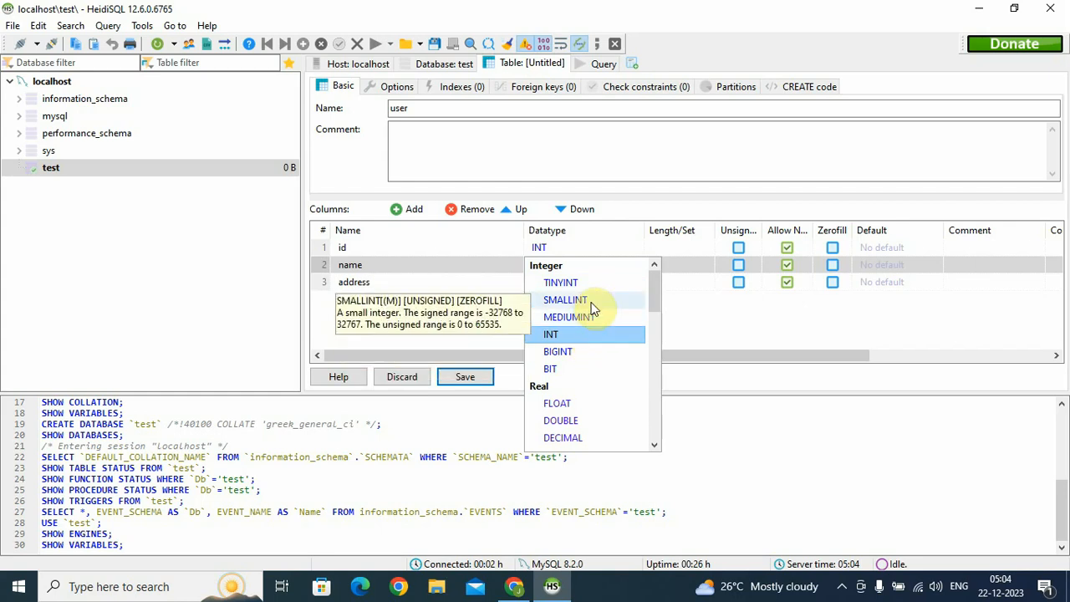
scroll(589, 366, "down", 2)
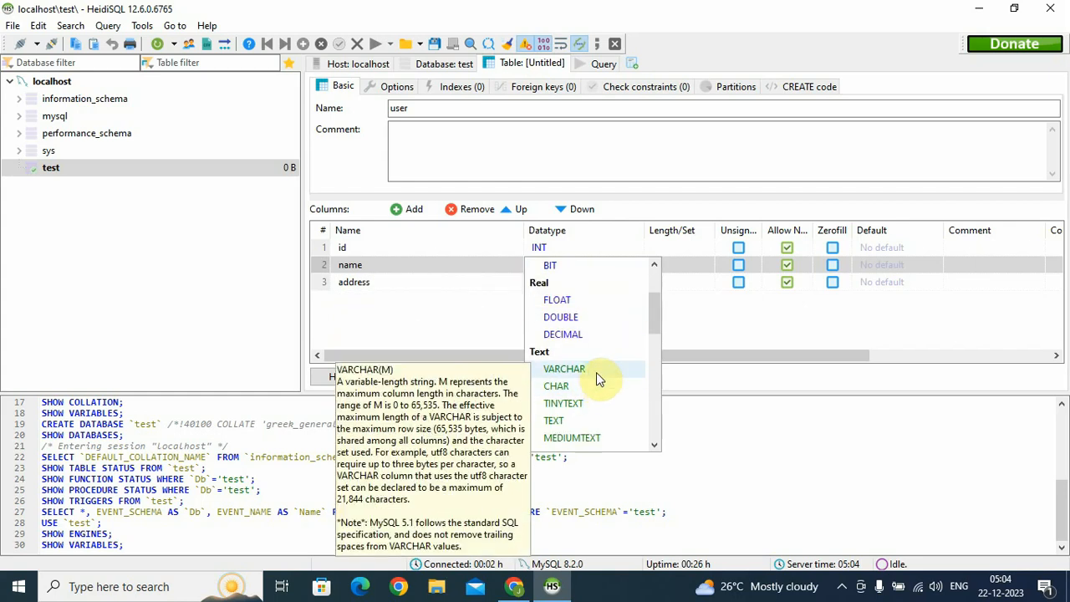
left_click(596, 372)
left_click(575, 283)
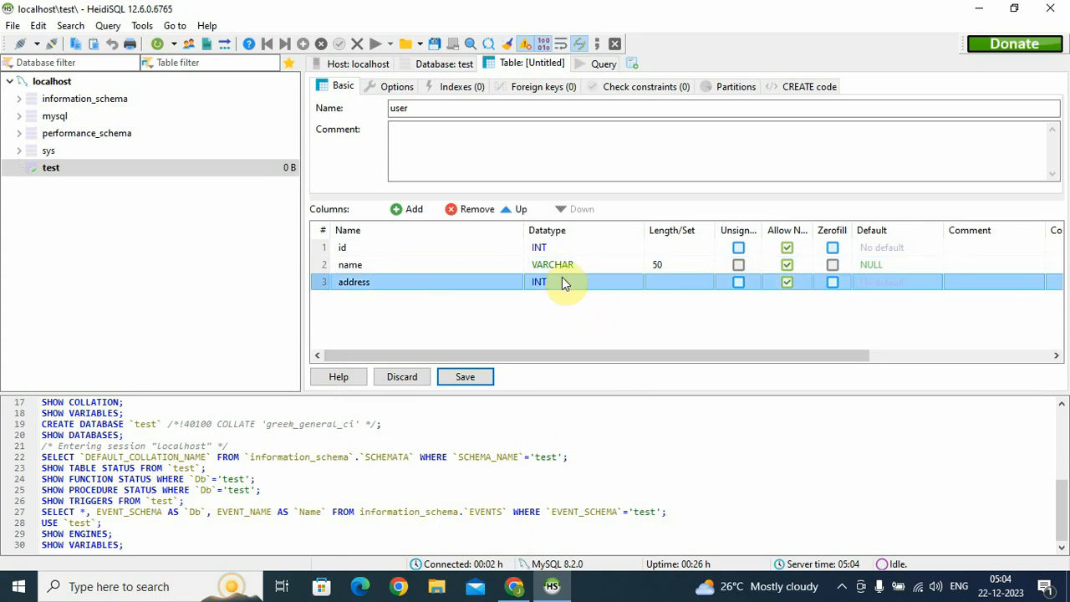
left_click(572, 282)
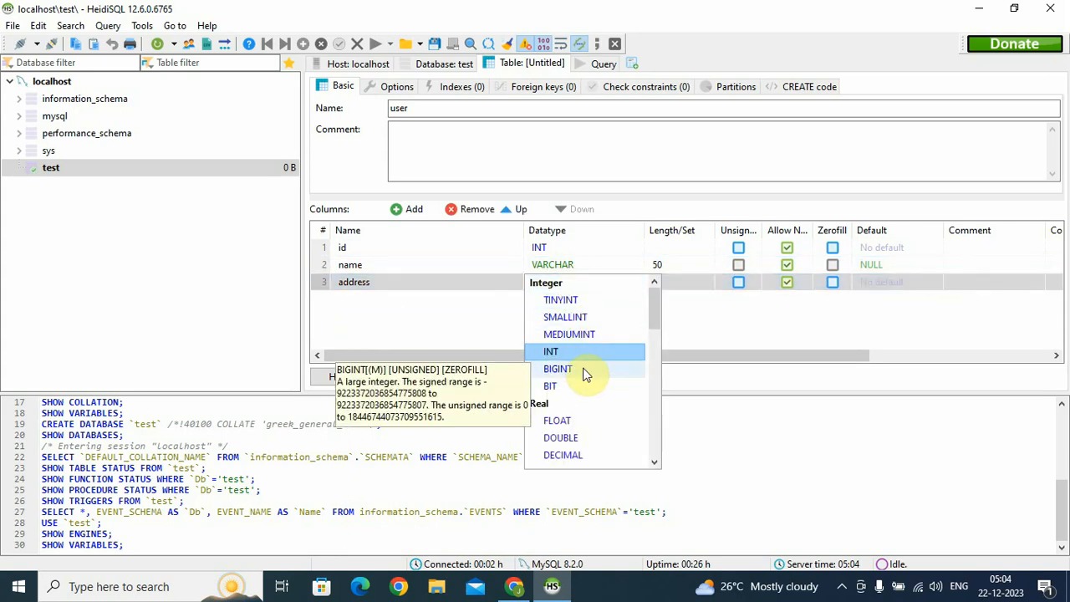
scroll(585, 373, "down", 1)
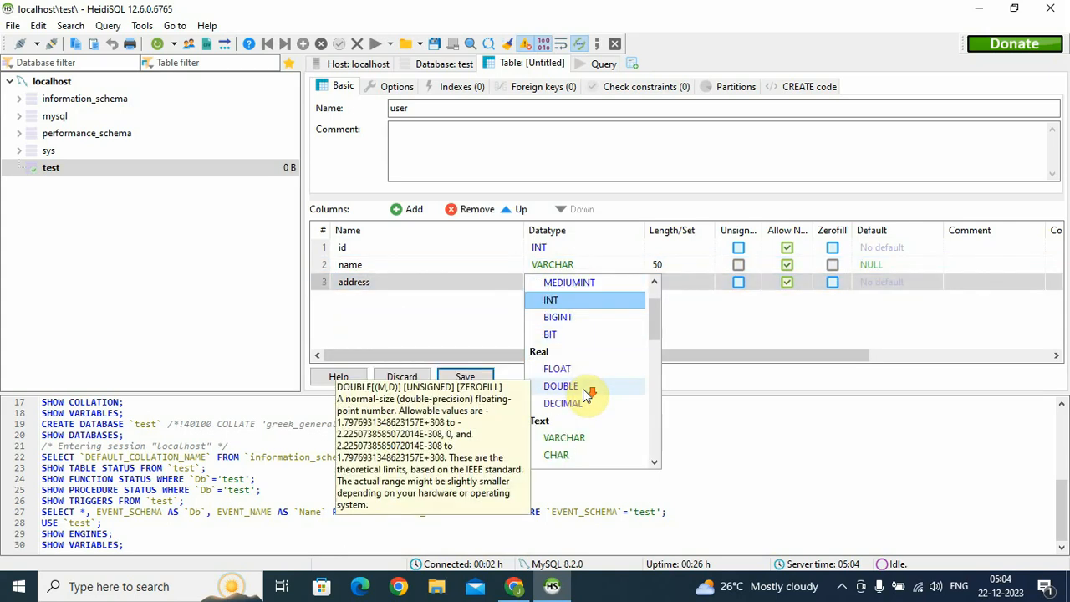
scroll(599, 351, "down", 2)
left_click(586, 334)
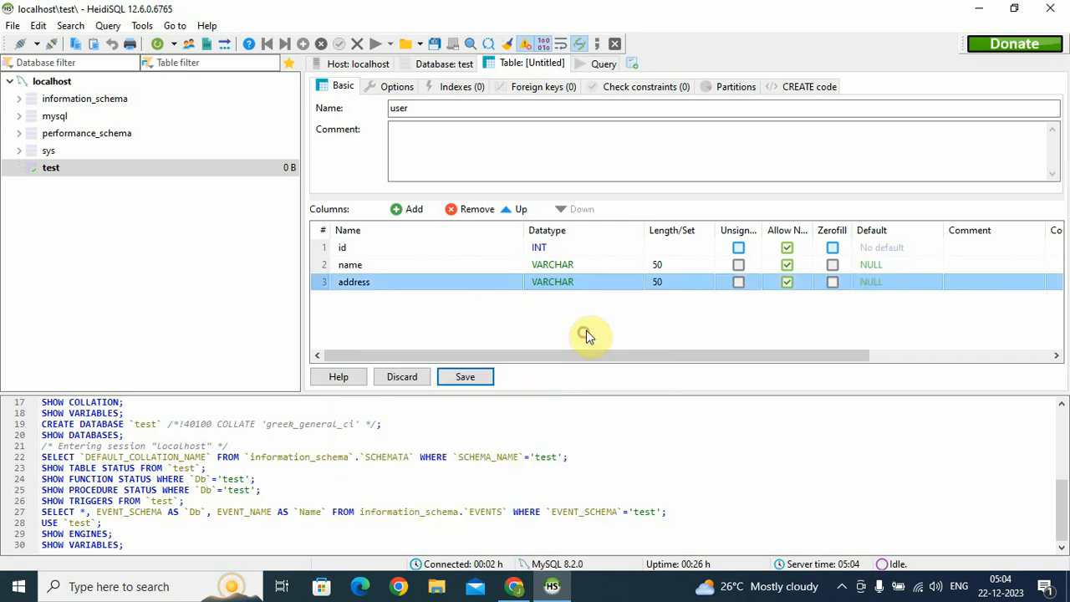
Set the length of name to 100 and address to 500
left_click(681, 266)
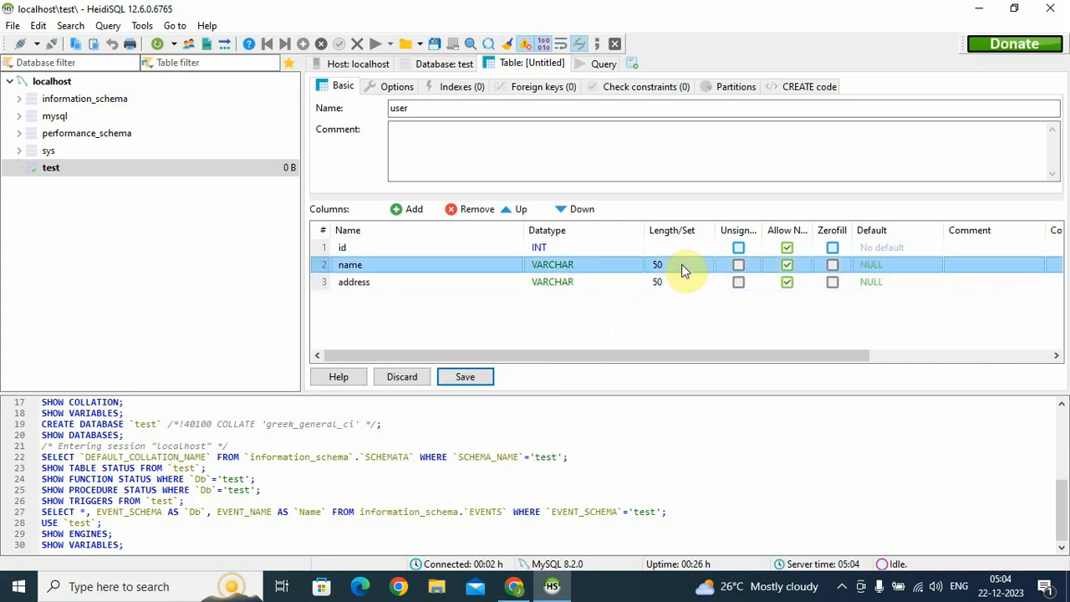
left_click(681, 266)
left_click_drag(683, 265, 640, 262)
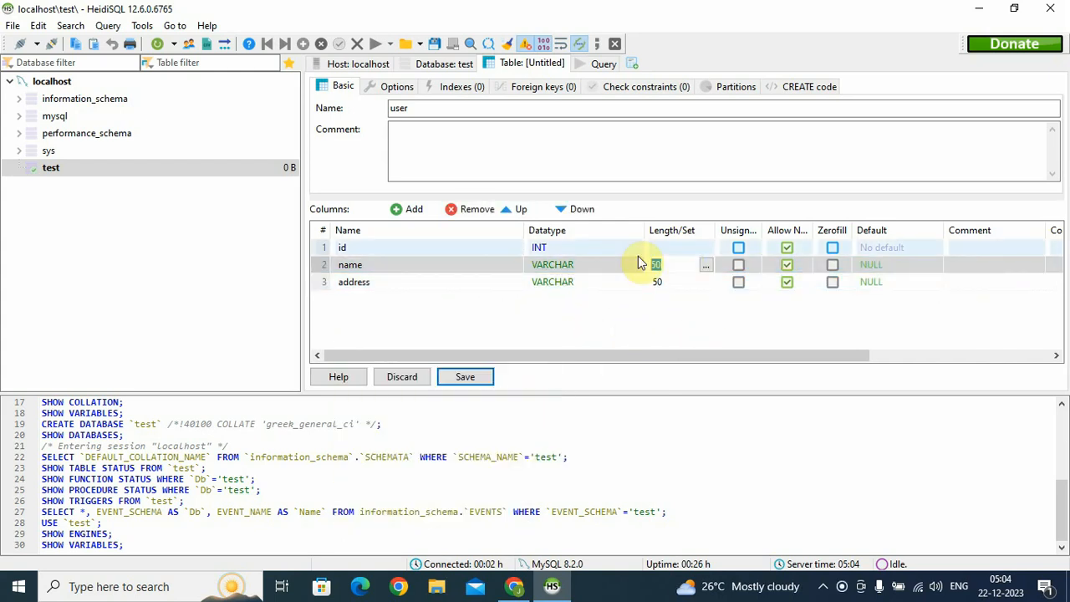
type("100")
left_click(688, 285)
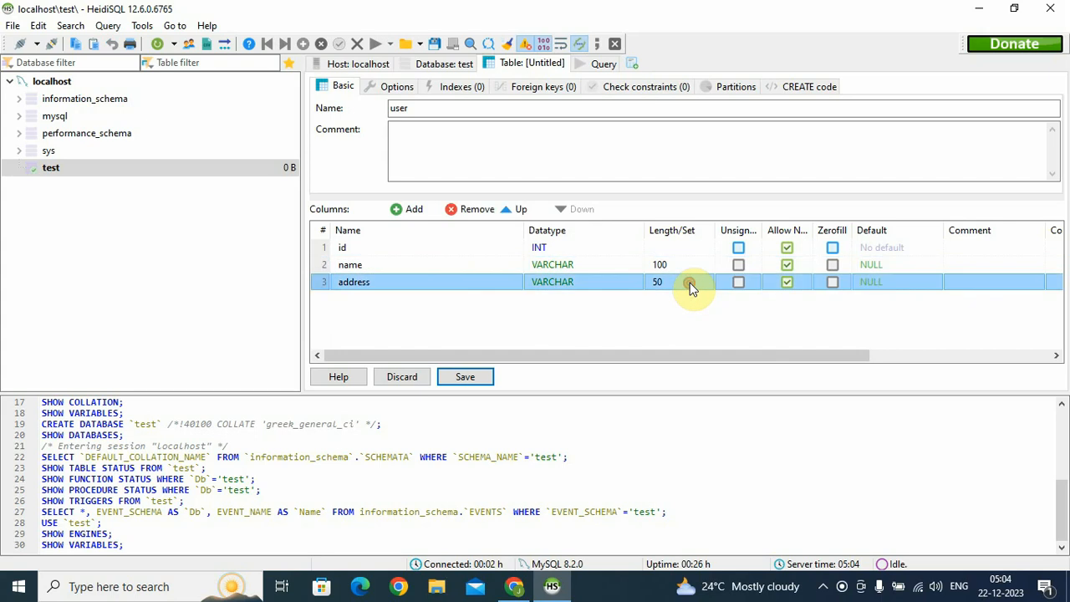
left_click(685, 282)
type("500")
left_click(695, 327)
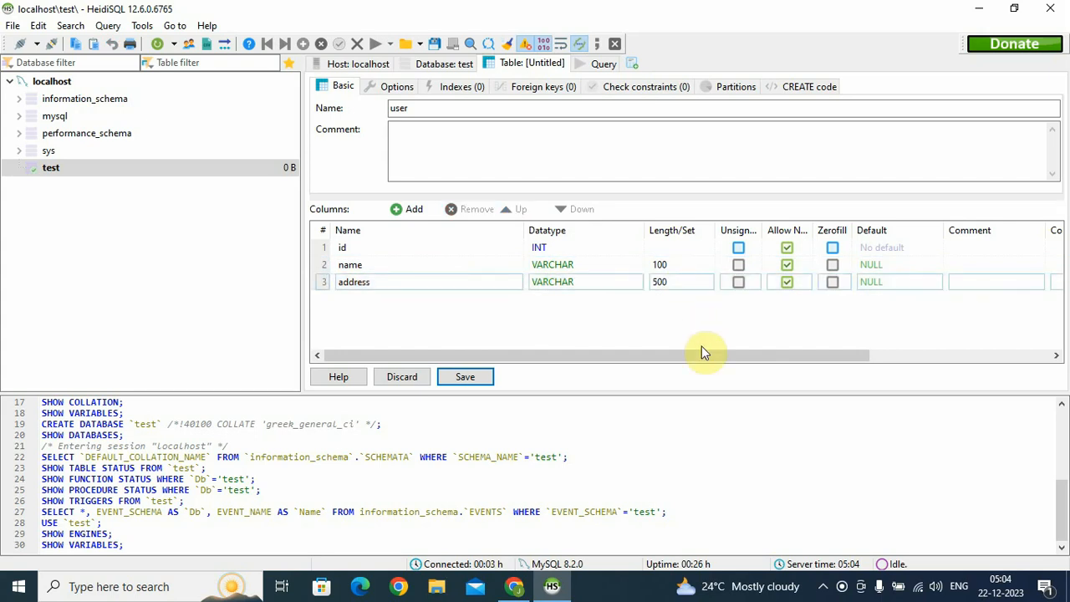
left_click_drag(631, 359, 513, 357)
Make id a UNIQUE index in the user table's Indexes list, then save the table
left_click(452, 86)
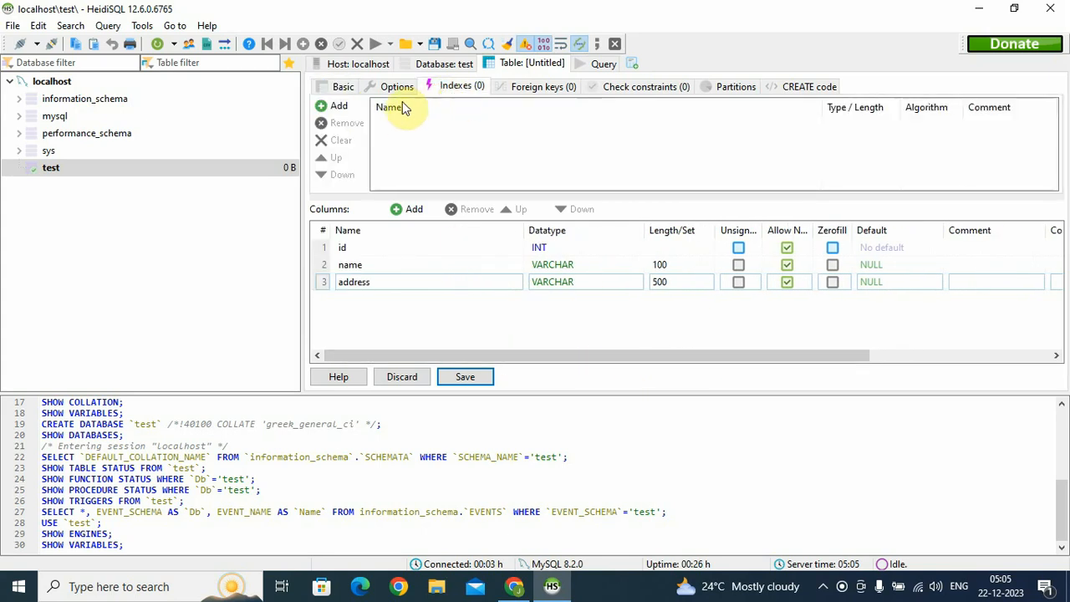
right_click(409, 249)
mouse_move(473, 391)
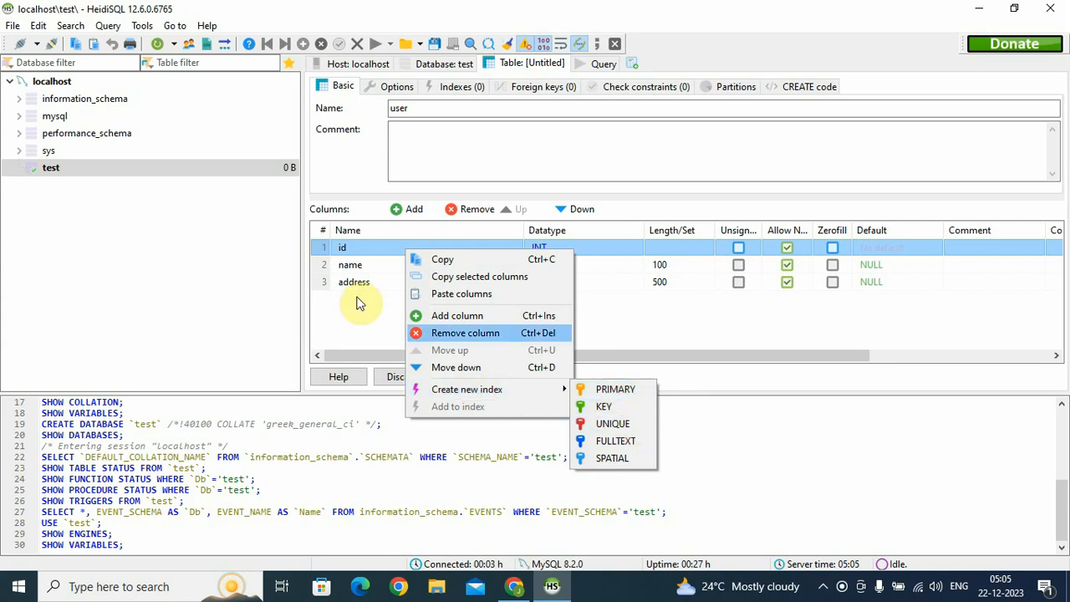
left_click(353, 248)
right_click(351, 249)
left_click(358, 262)
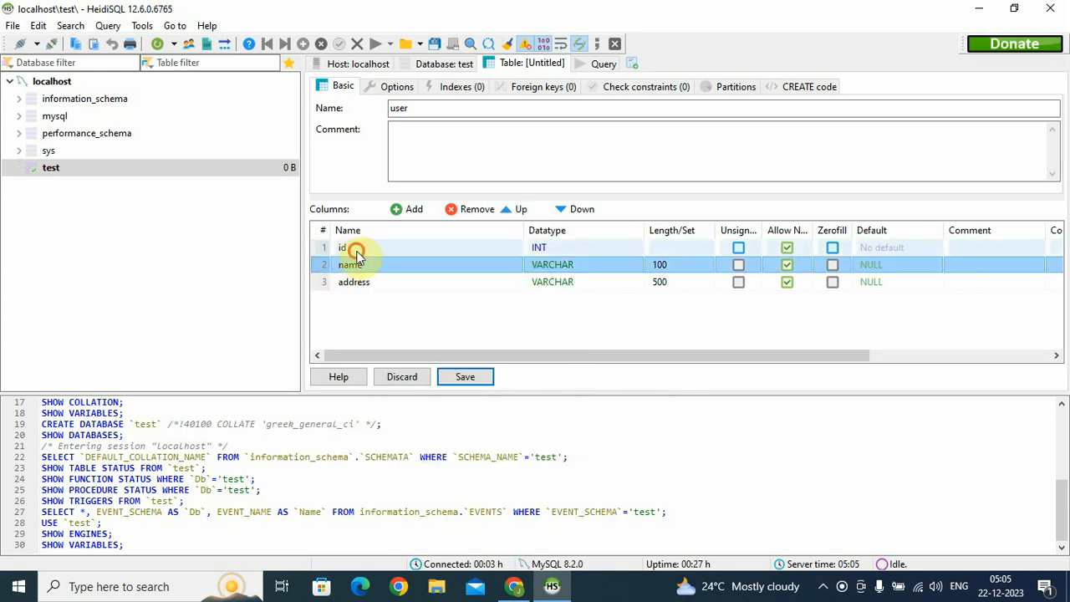
right_click(354, 249)
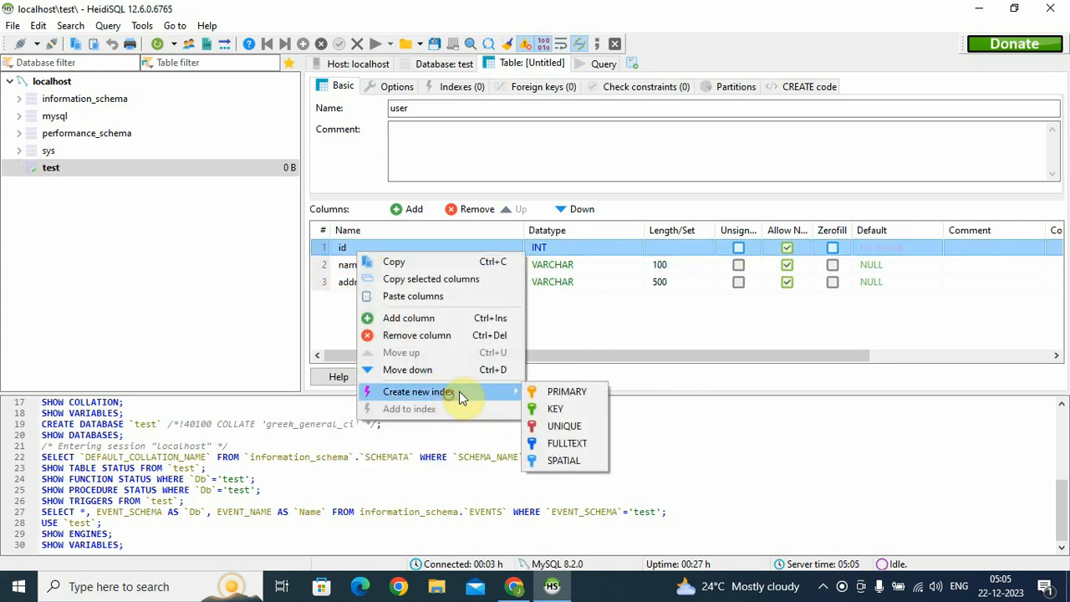
left_click(564, 427)
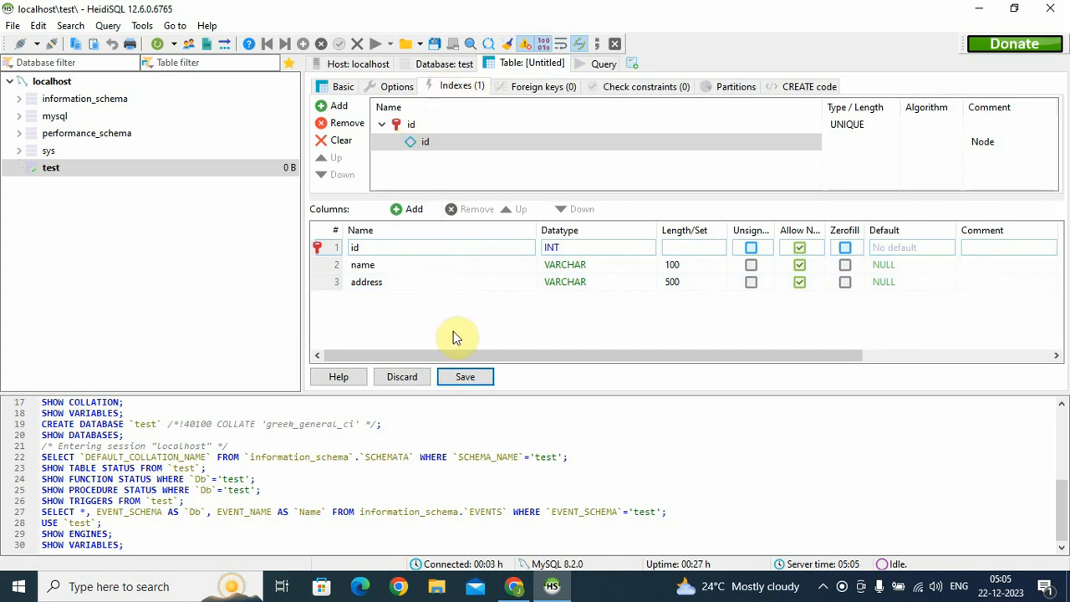
left_click(466, 381)
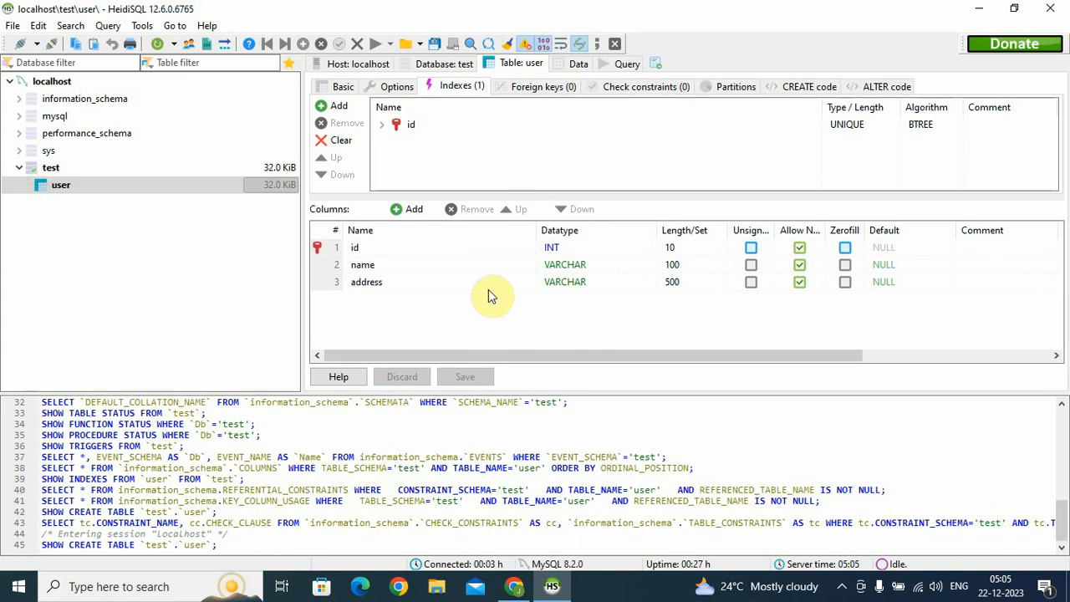
Open the Data tab of the test database's user table
left_click(64, 167)
left_click(64, 186)
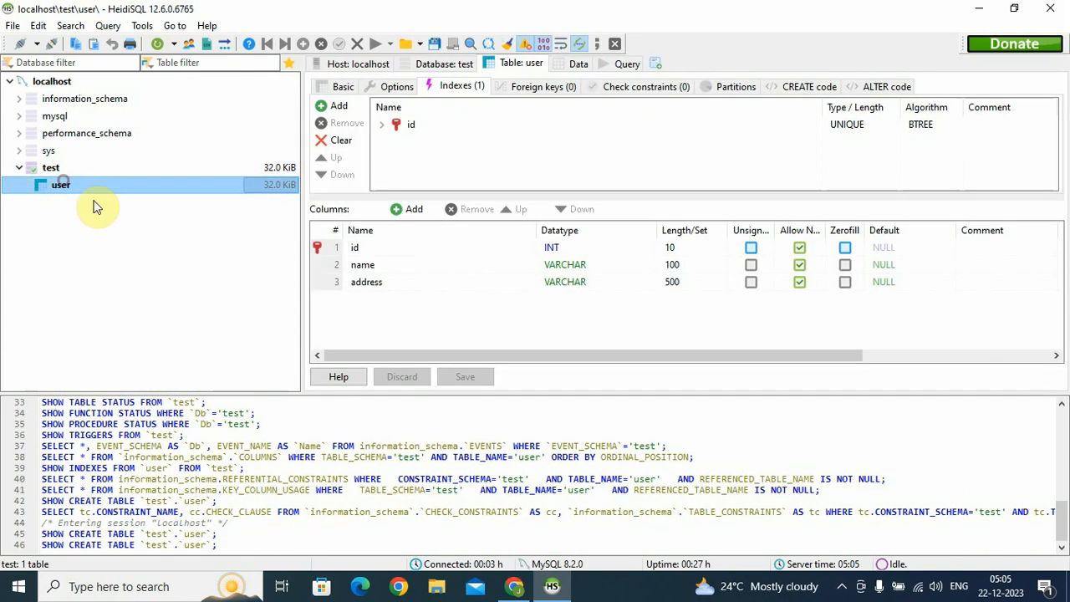
left_click(578, 67)
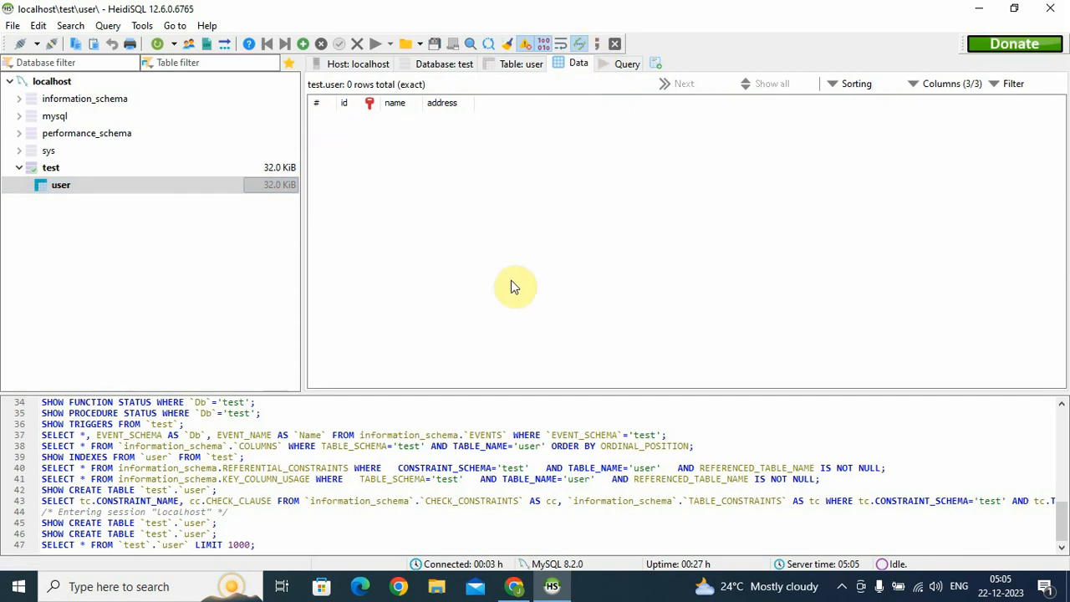
Insert a row with id 1, name test and address pune, post it and refresh
right_click(346, 150)
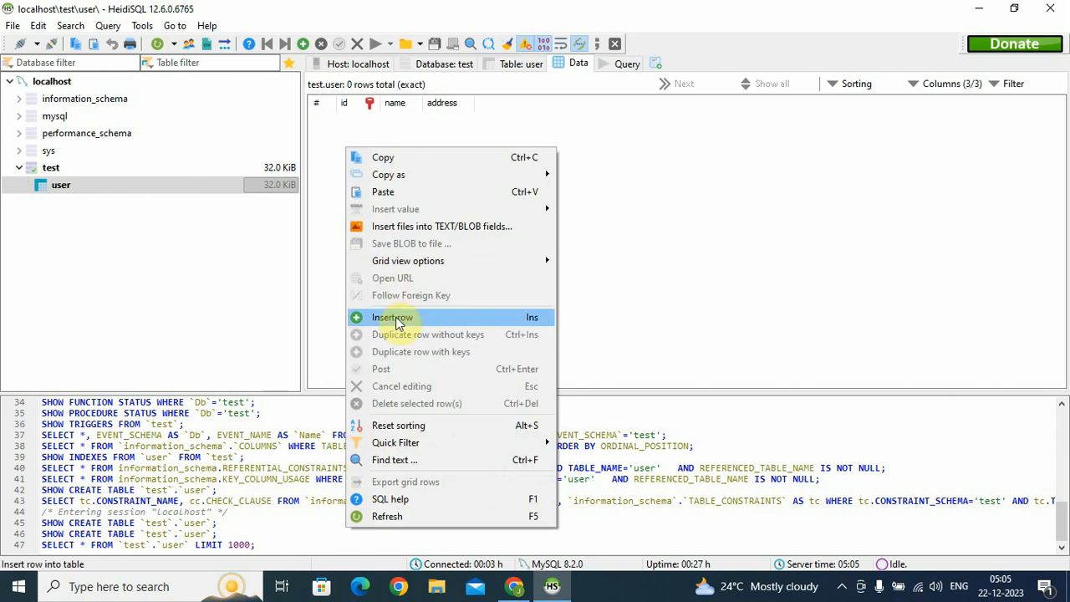
left_click(396, 321)
left_click(360, 118)
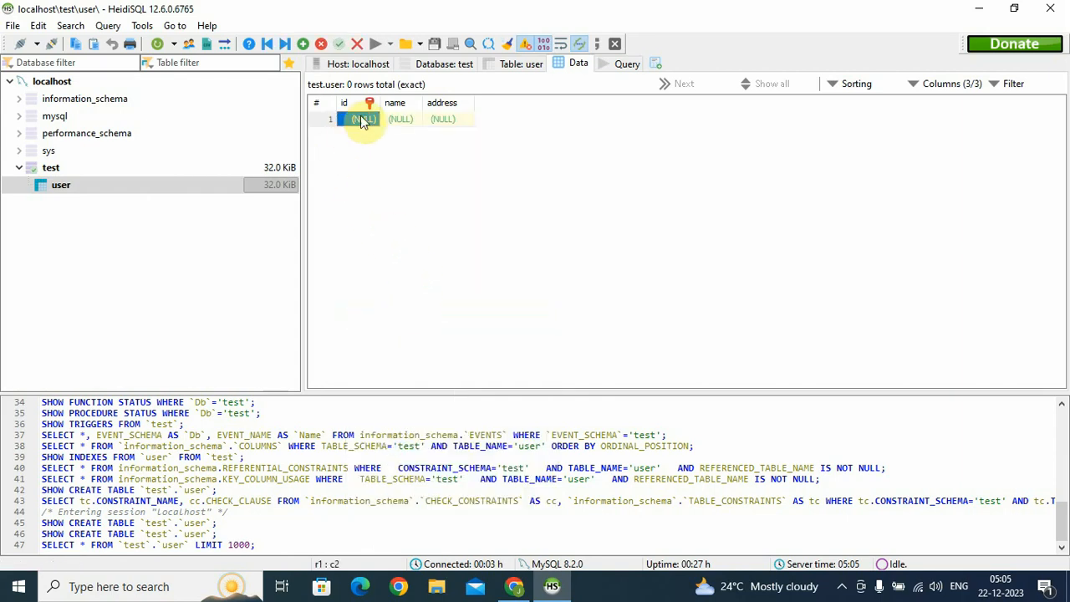
type("1")
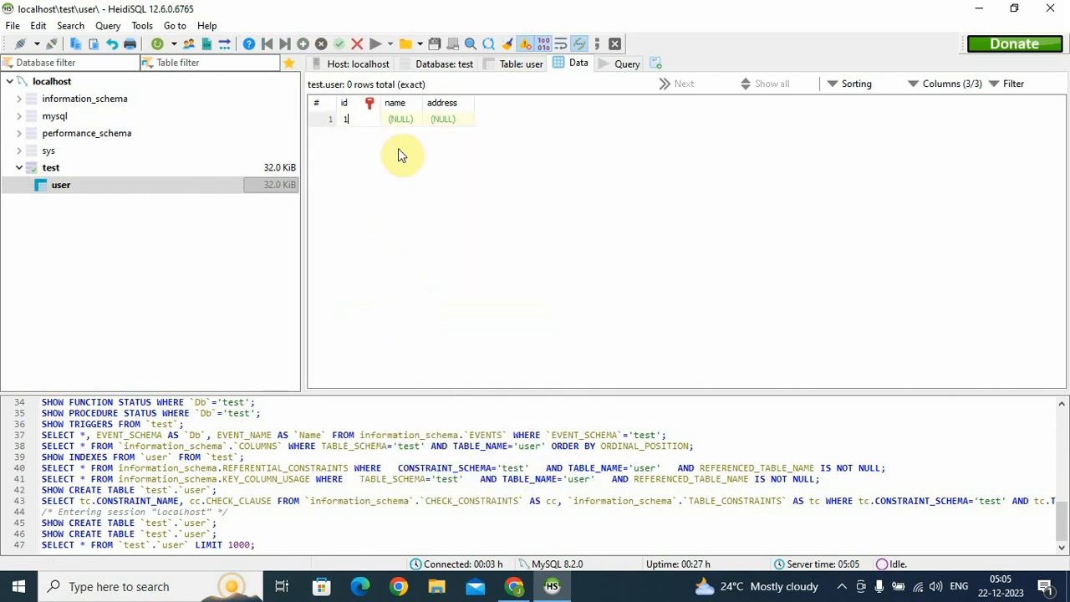
left_click(409, 119)
type("test")
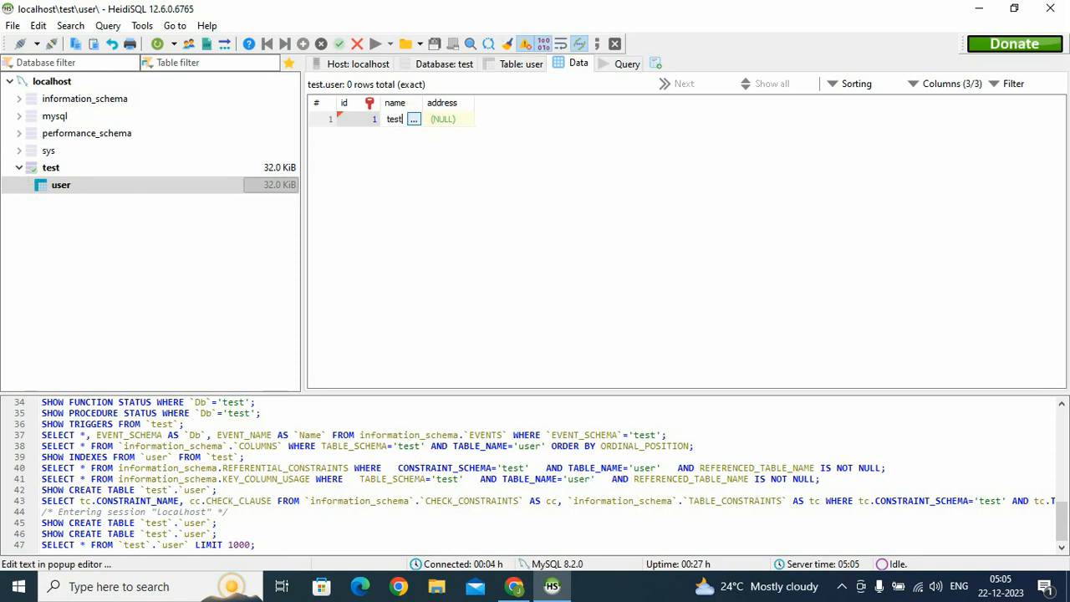
left_click(437, 119)
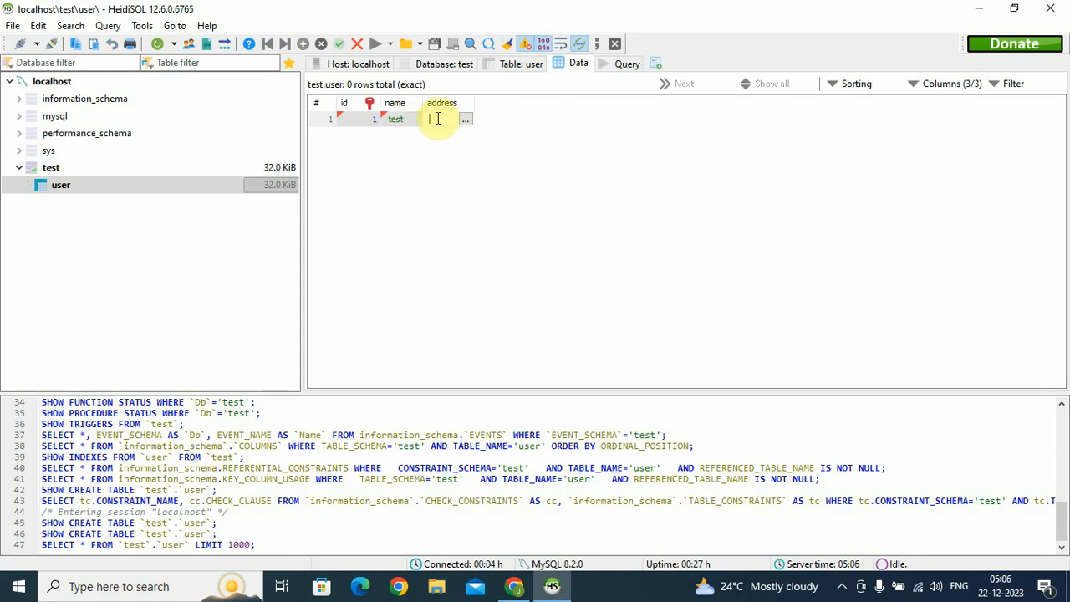
left_click(485, 198)
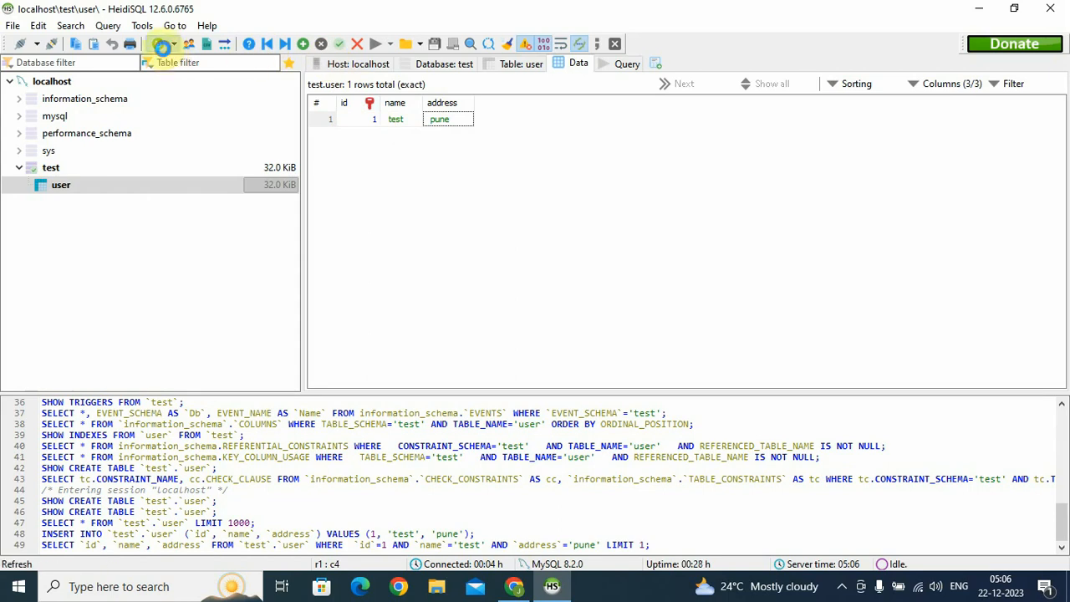
left_click(158, 43)
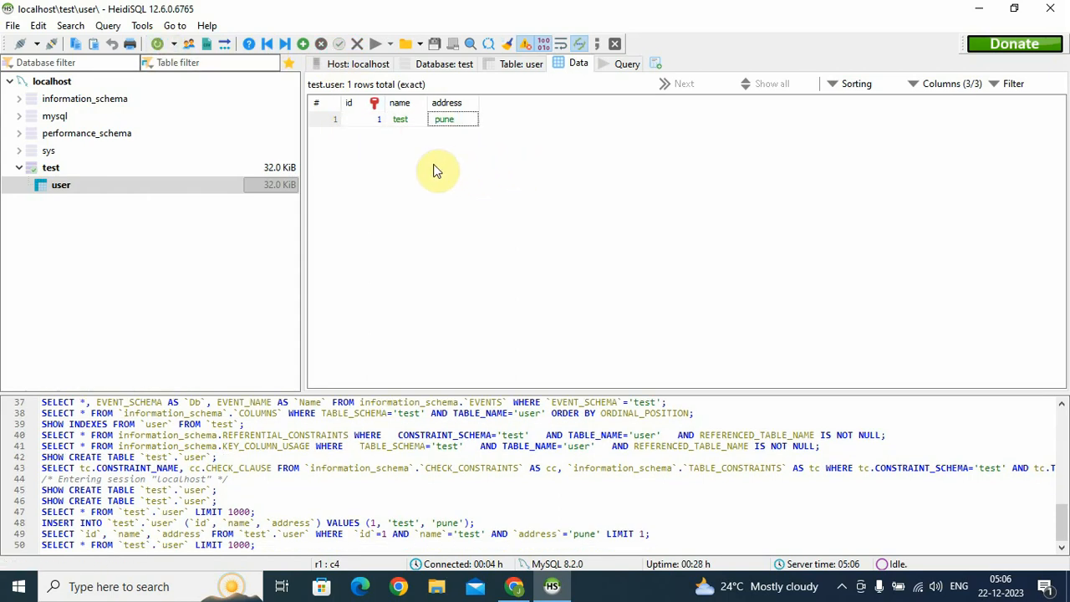
Insert another row with id 1, name test and address pune and try to post it
right_click(355, 151)
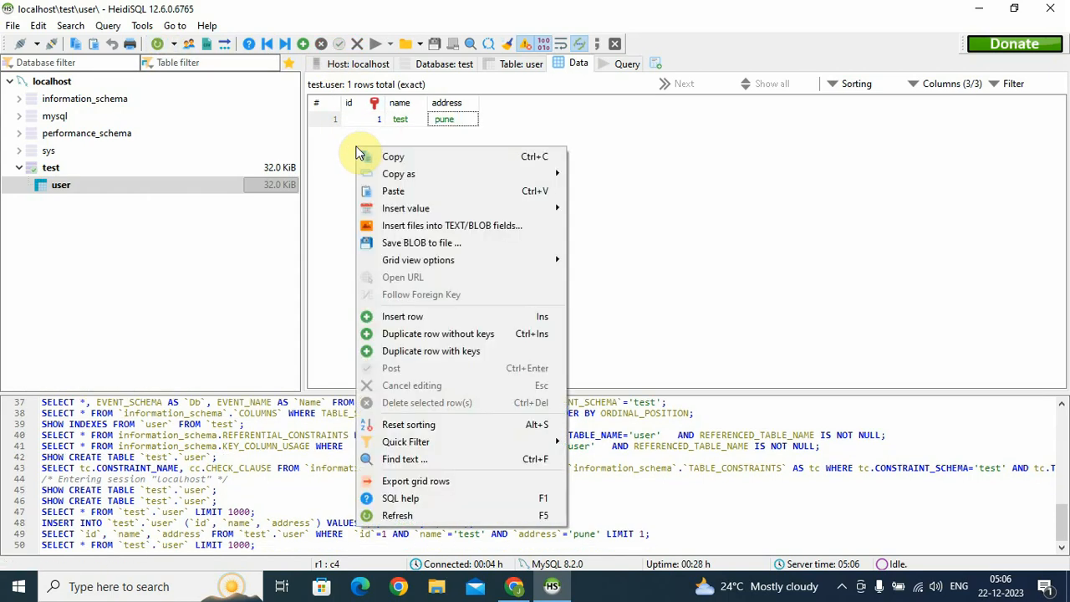
left_click(422, 318)
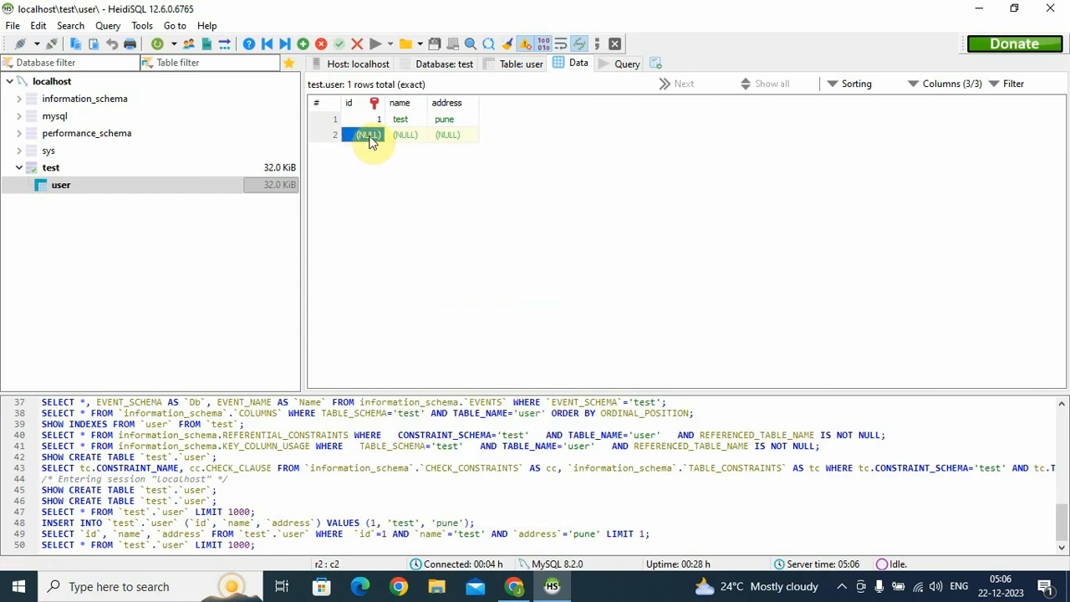
left_click(368, 136)
type("1")
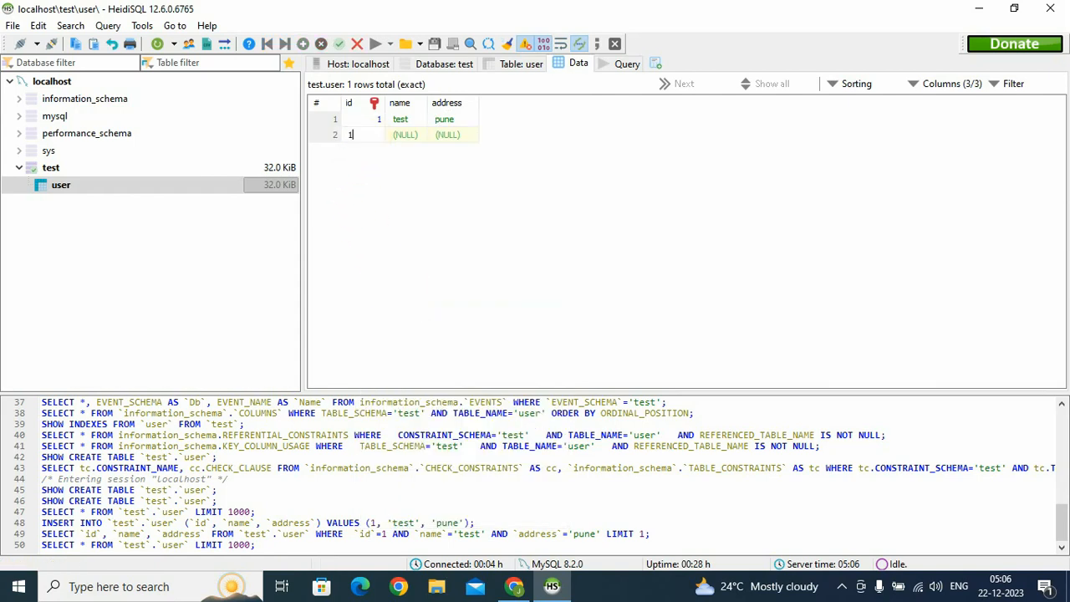
left_click(415, 136)
left_click(415, 136)
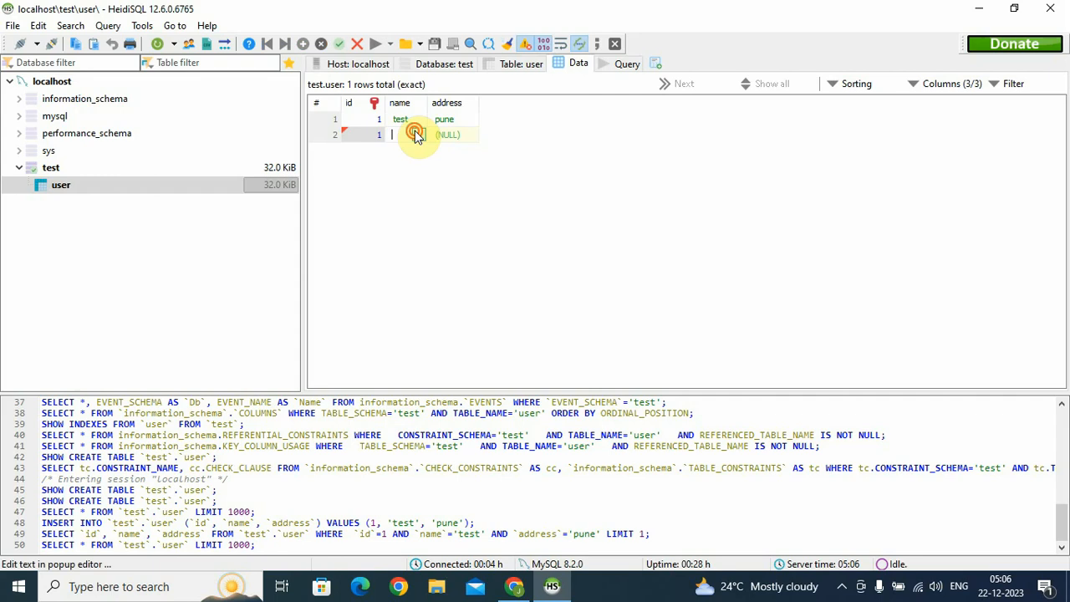
left_click(419, 135)
type("test")
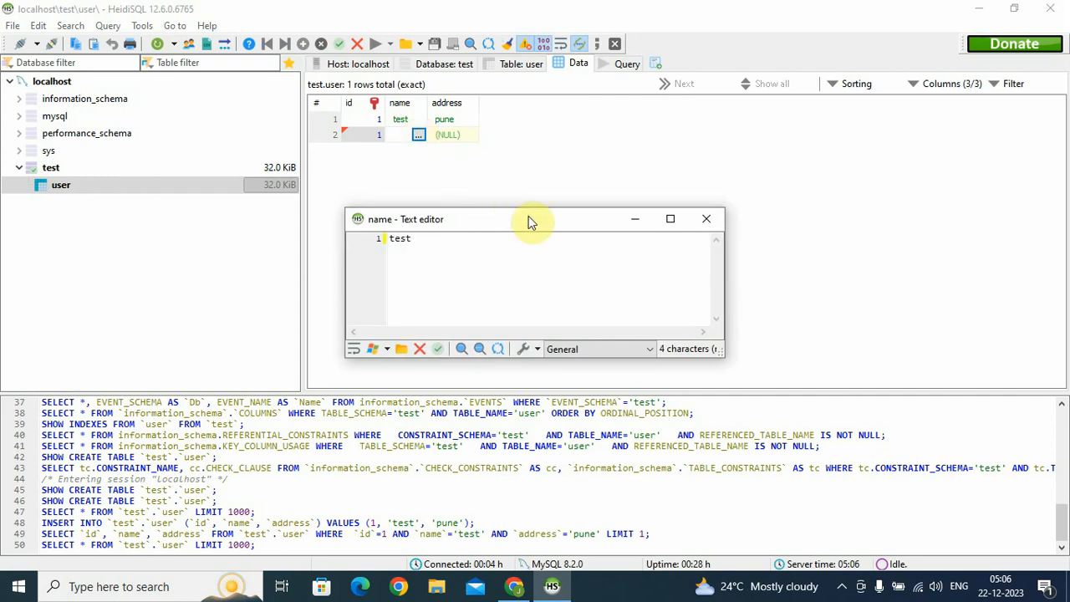
left_click(706, 218)
left_click(570, 289)
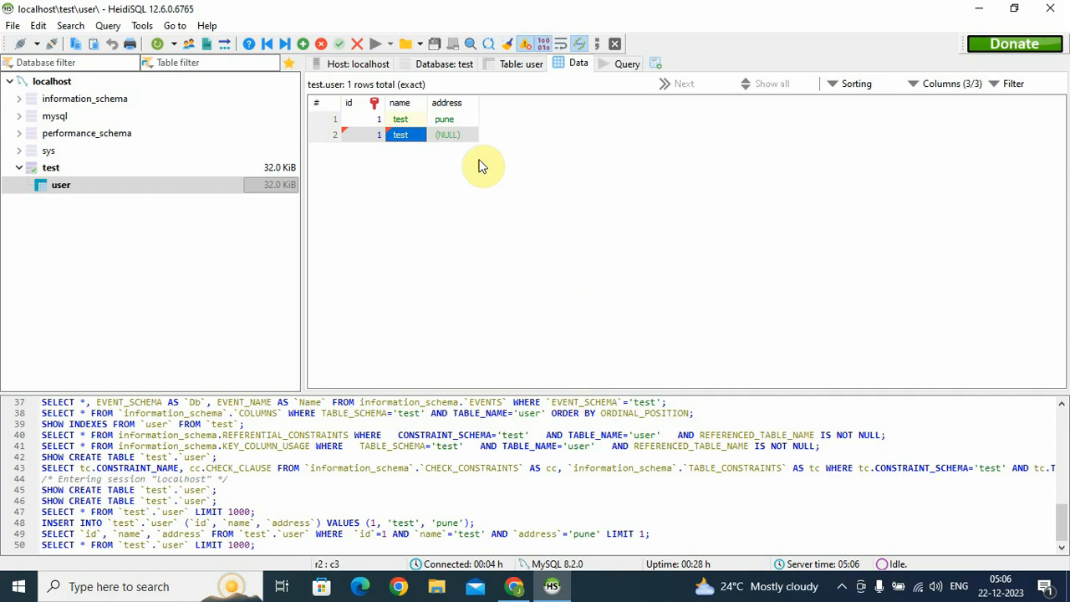
left_click(470, 140)
left_click(469, 142)
type("pune")
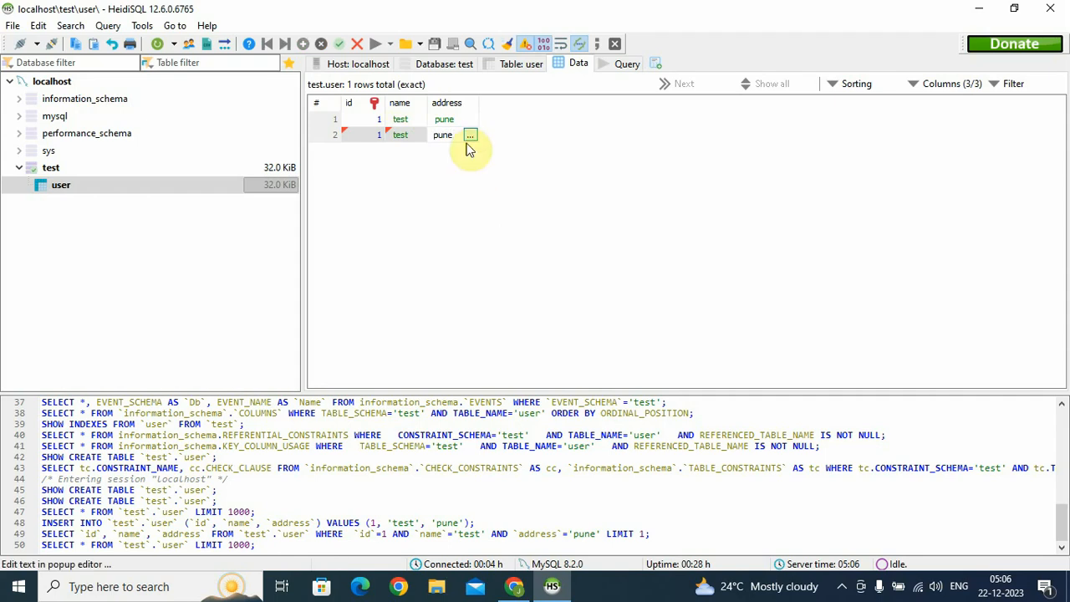
left_click(458, 212)
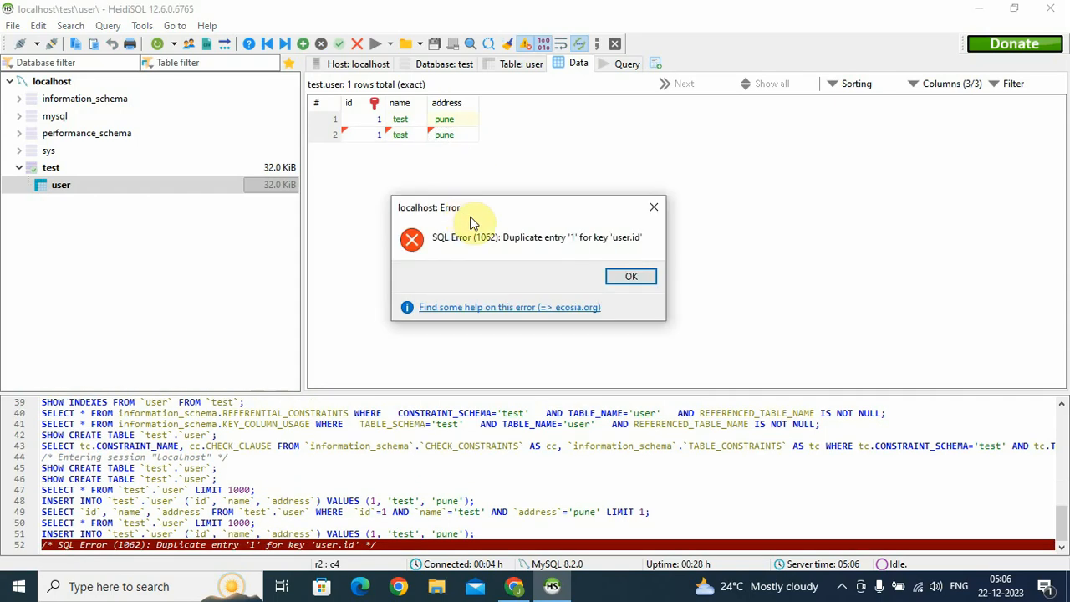
Dismiss the duplicate-key errors, change the new row's id to 2, post it and refresh
left_click(659, 205)
left_click(435, 170)
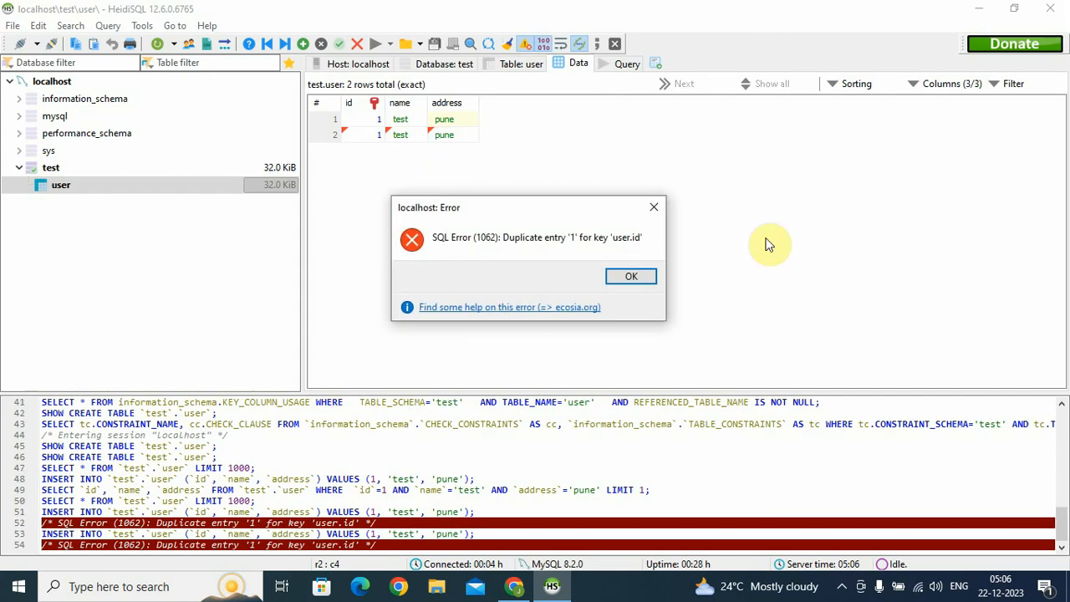
left_click(653, 207)
left_click(370, 135)
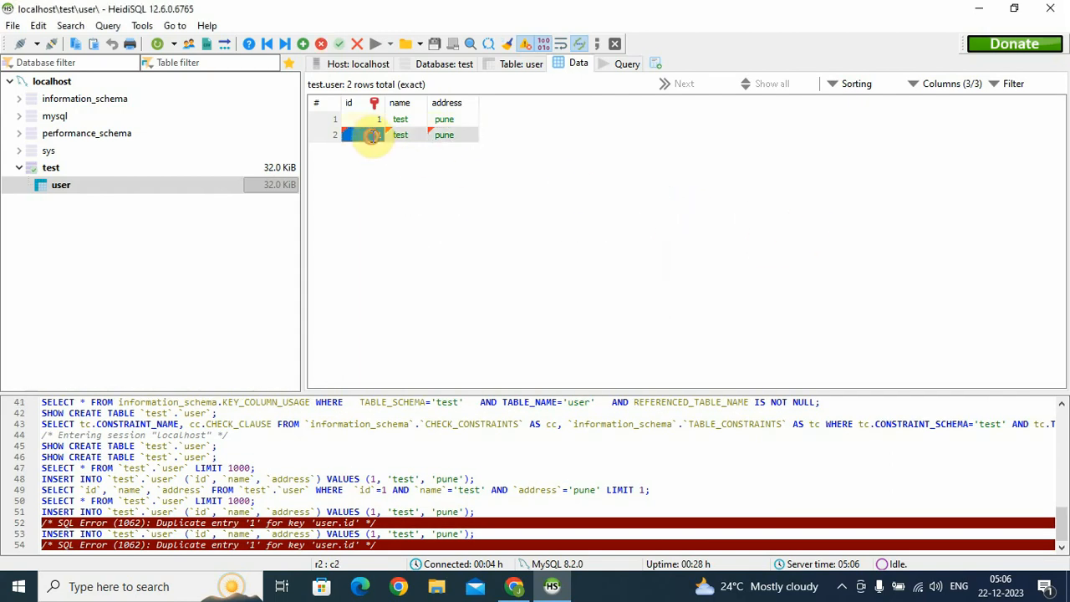
left_click(371, 135)
type("2")
left_click(412, 137)
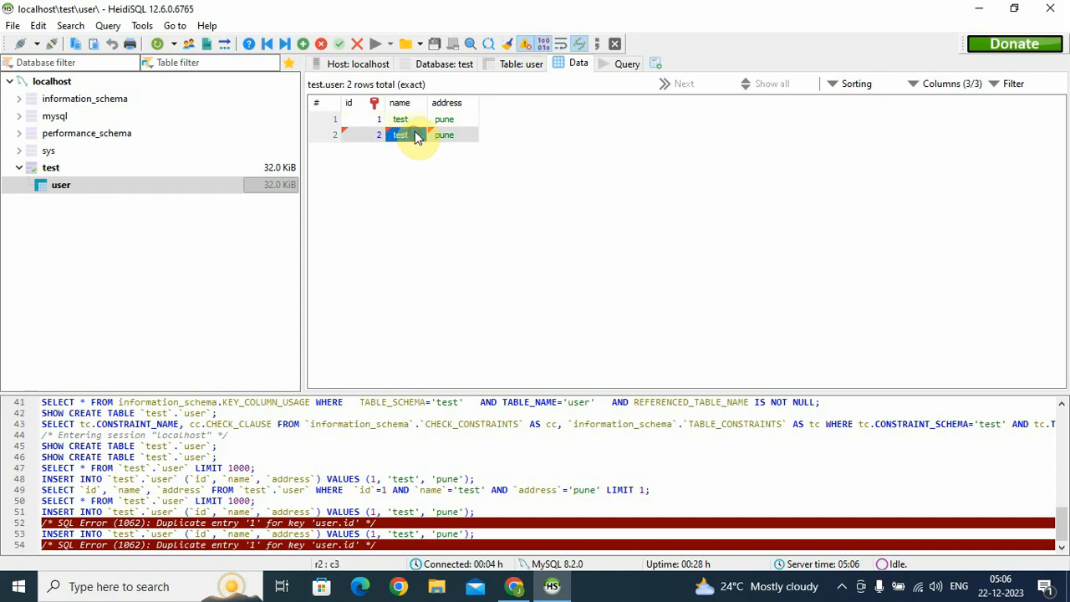
left_click(485, 196)
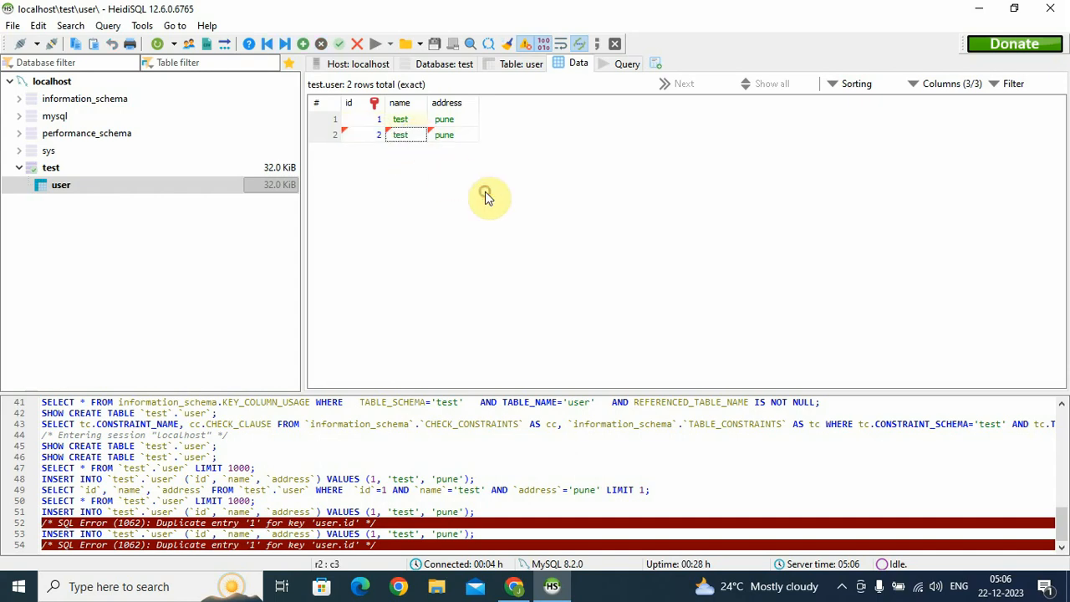
left_click(159, 43)
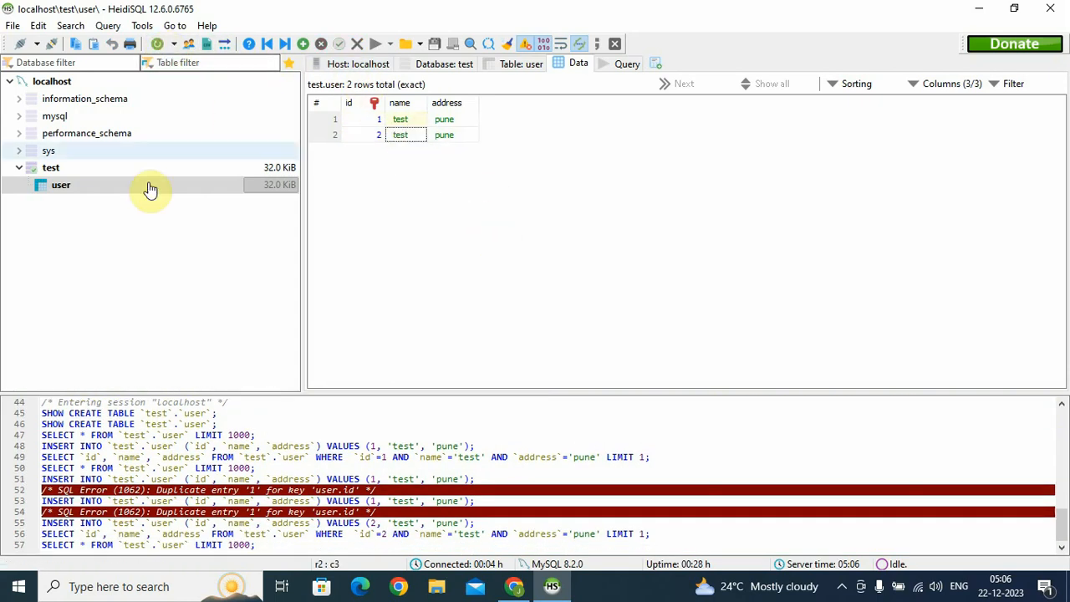
Reopen the user table's data and refresh to confirm both rows are listed
left_click(105, 169)
left_click(113, 187)
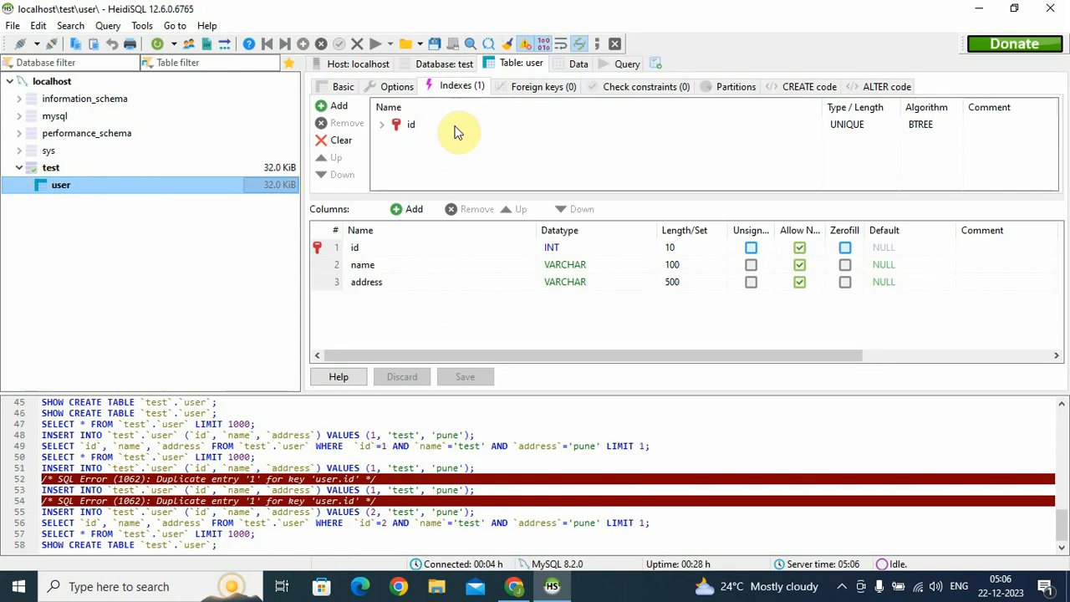
left_click(575, 64)
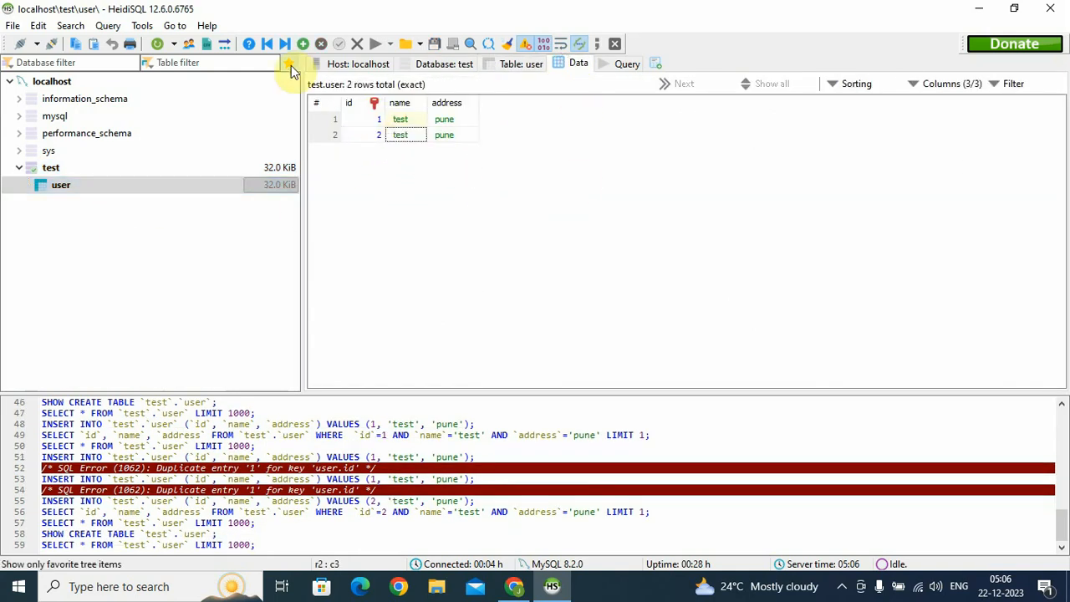
left_click(162, 45)
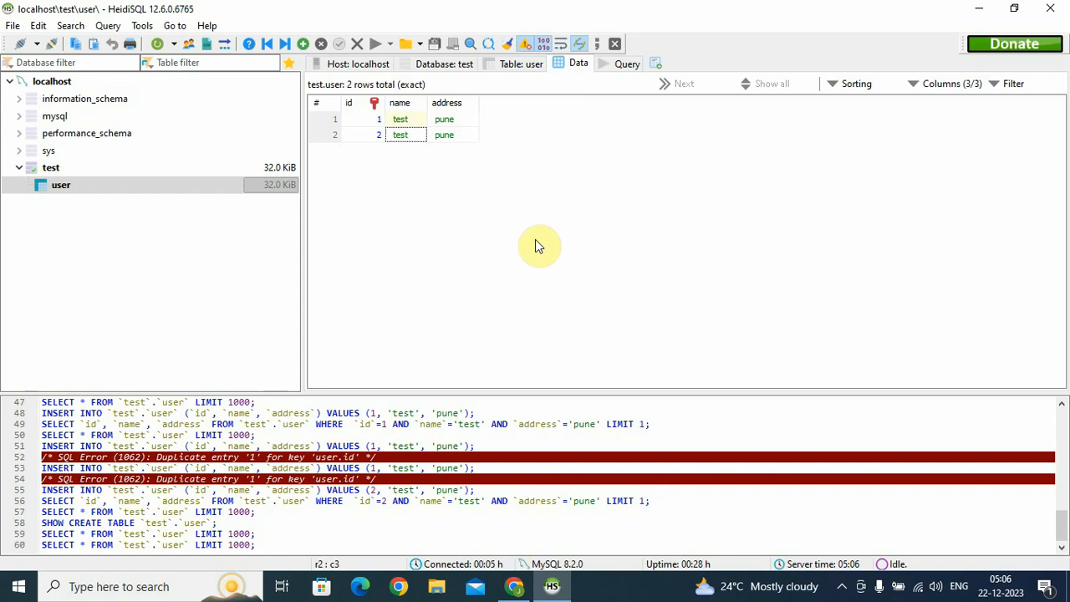
left_click(639, 67)
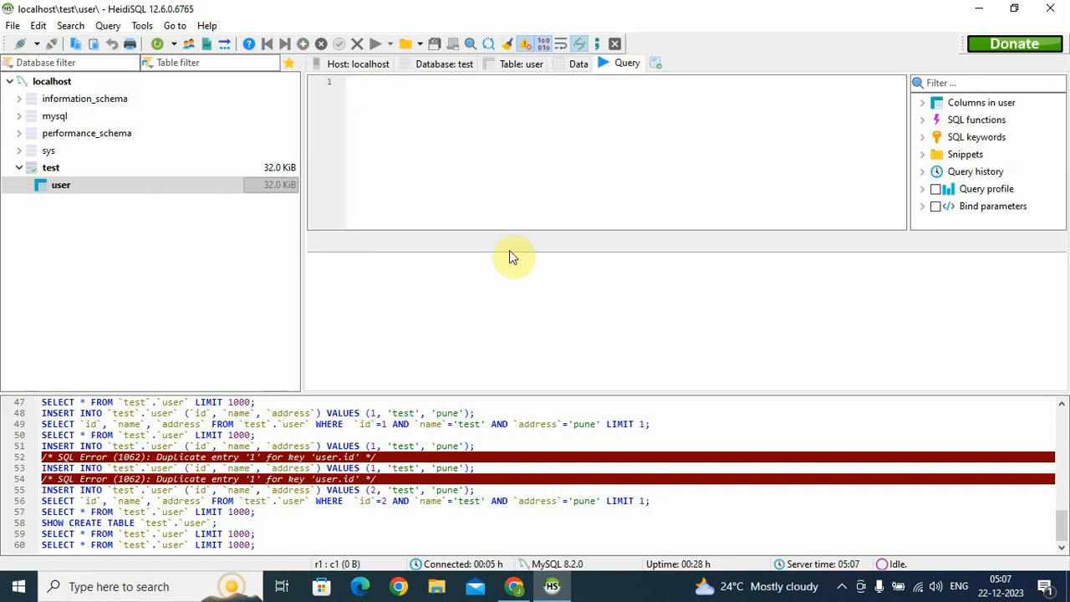
Shrink the SQL log and run SELECT * FROM user, returning both rows
left_click_drag(334, 389, 334, 528)
type("s")
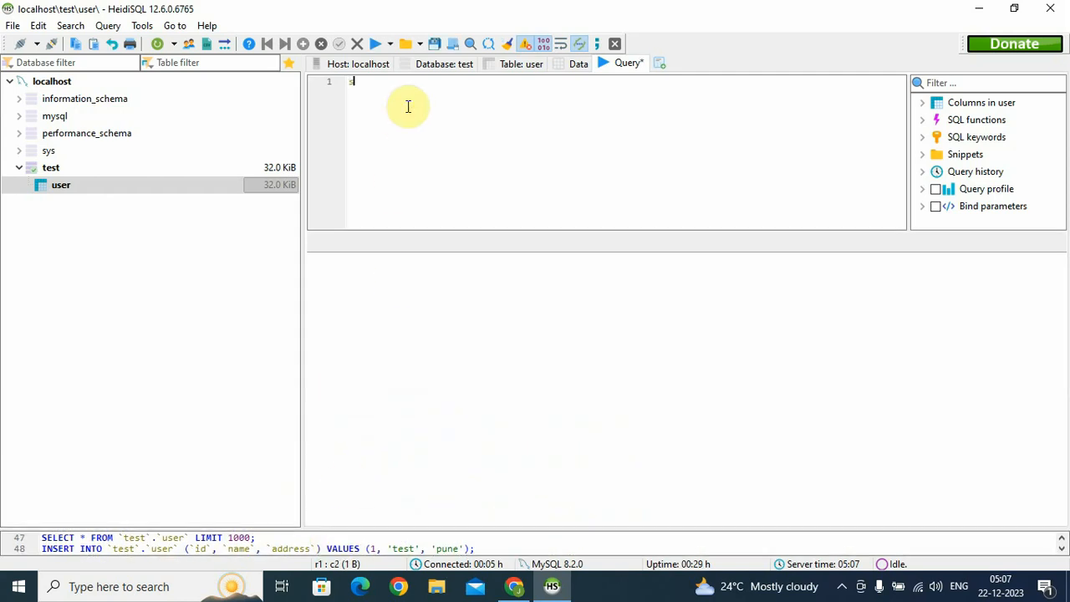
type("elect * fro")
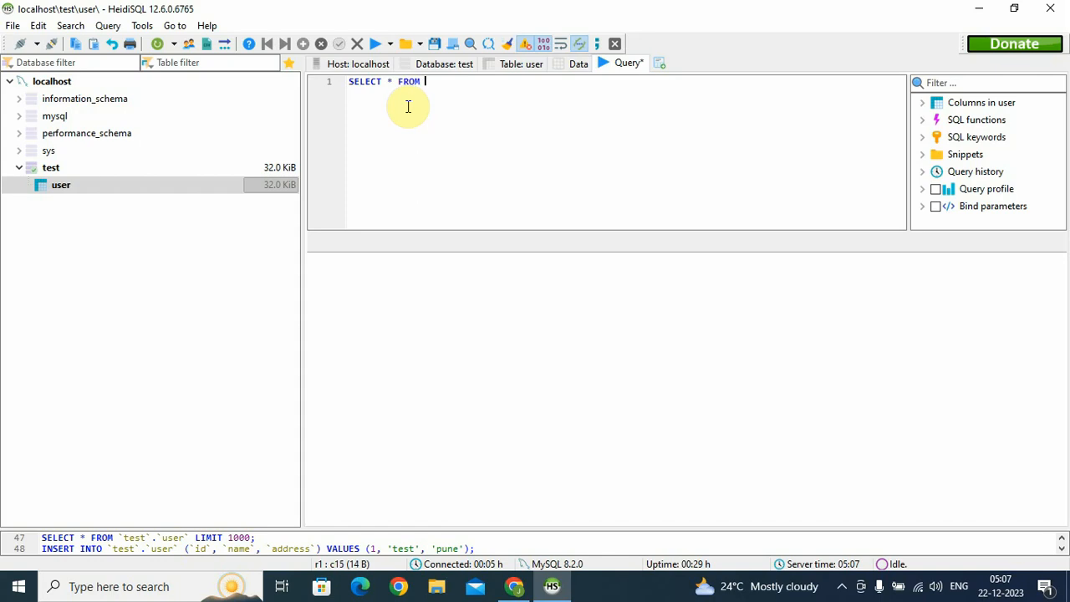
type("m u")
key("Return")
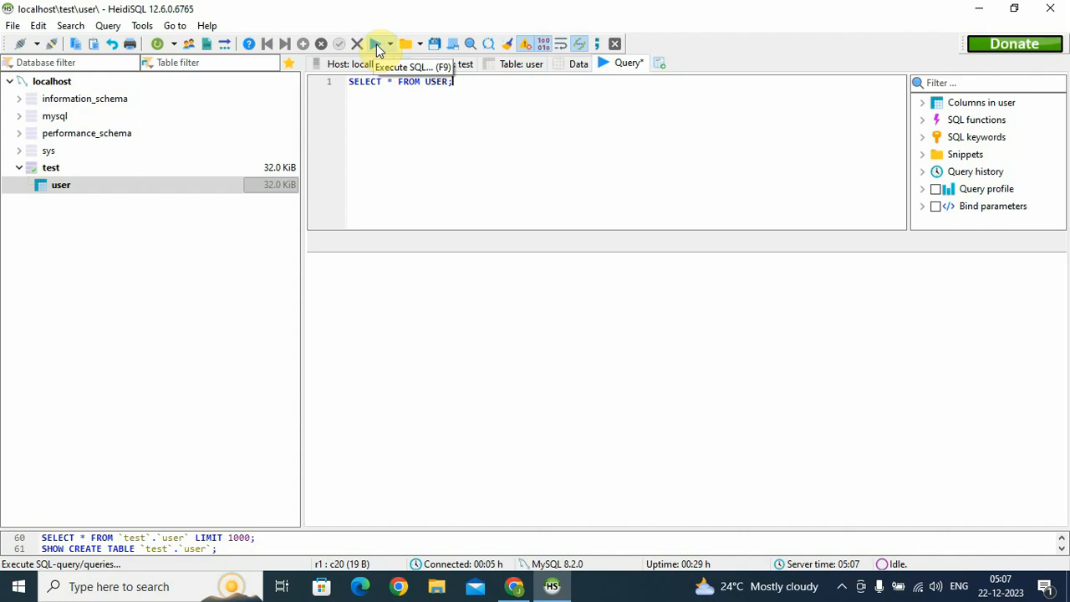
left_click(376, 44)
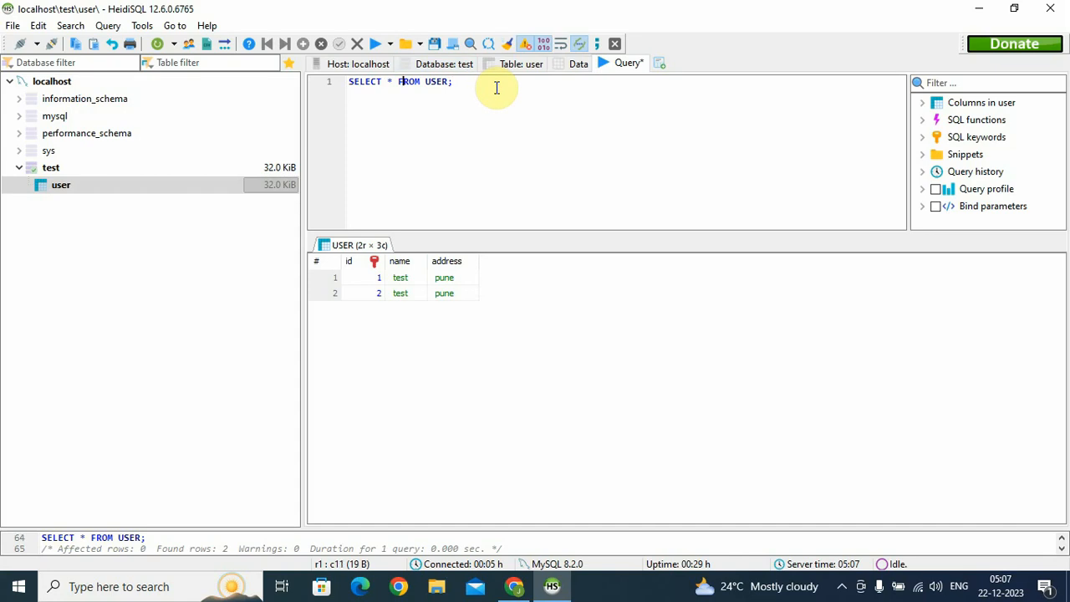
key("Left")
key("Right")
key("Left")
key("Left")
key("Left")
key("Left")
key("Left")
key("Left")
key("Left")
key("Left")
Change the query to SELECT u.name FROM USER as u and run it with F9
key("BackSpace")
left_click(533, 164)
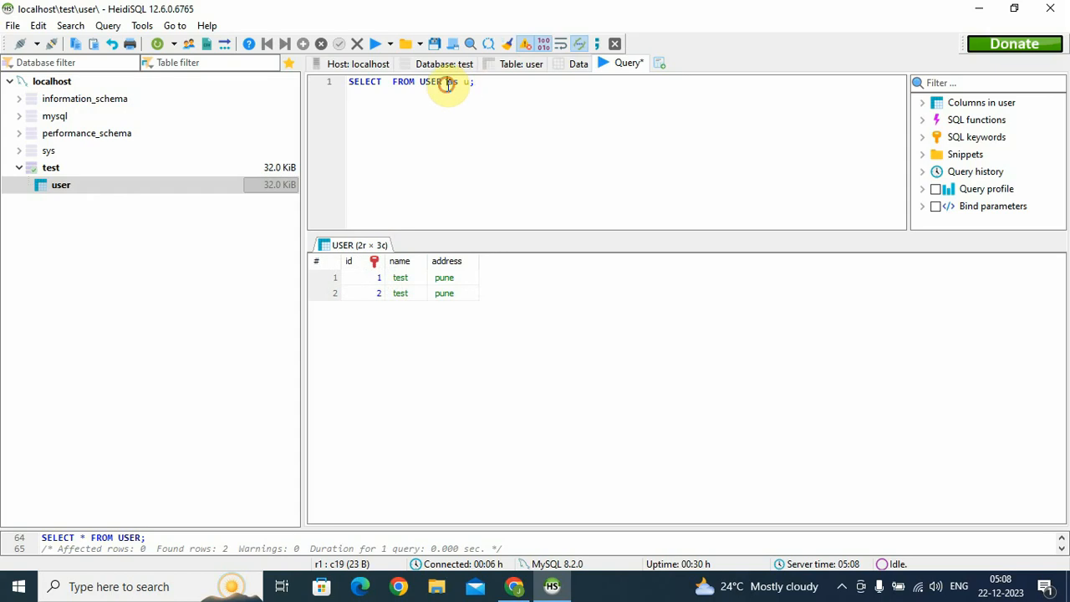
left_click_drag(445, 82, 479, 84)
left_click(481, 83)
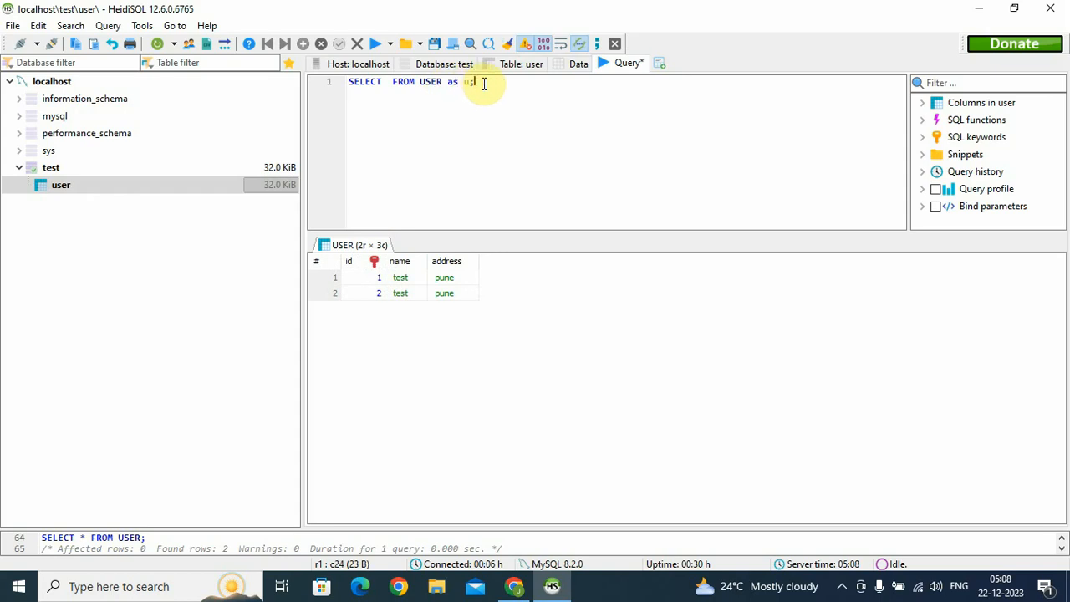
left_click(449, 81)
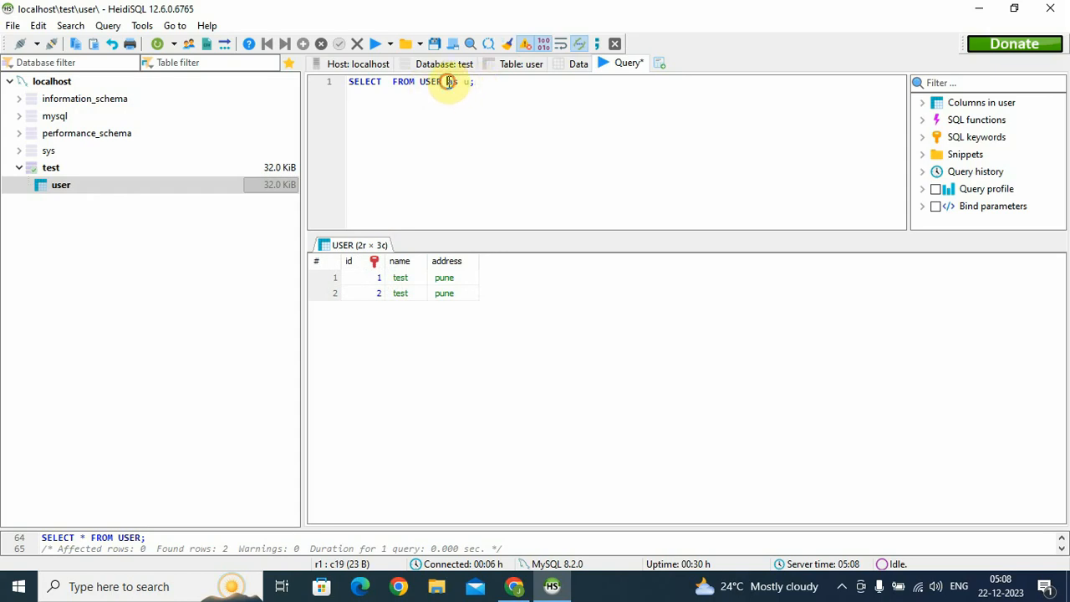
left_click_drag(449, 81, 477, 83)
left_click(504, 97)
left_click(387, 81)
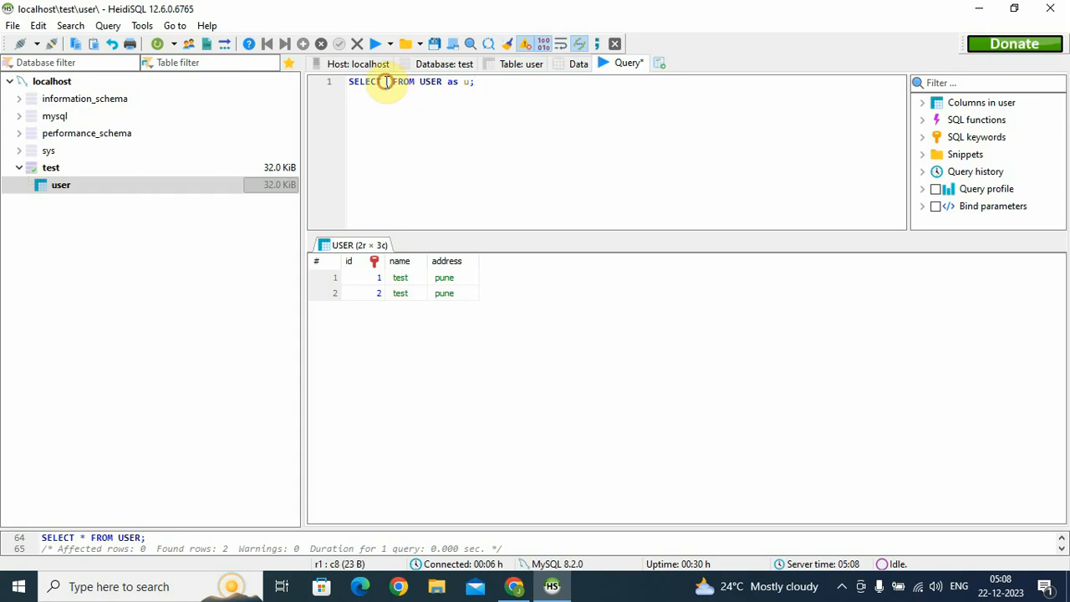
type("u")
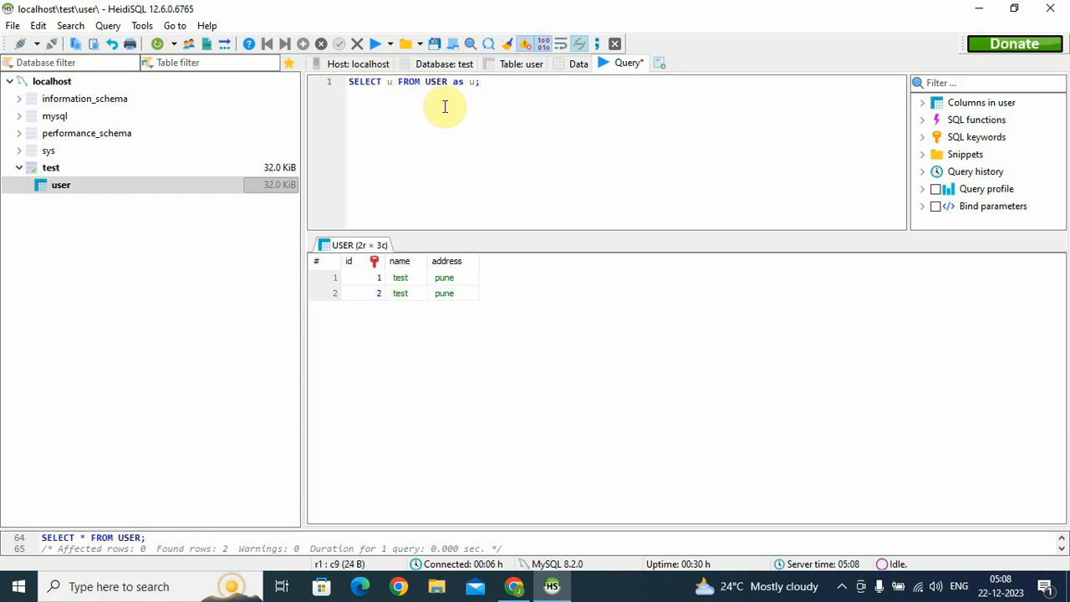
type(".")
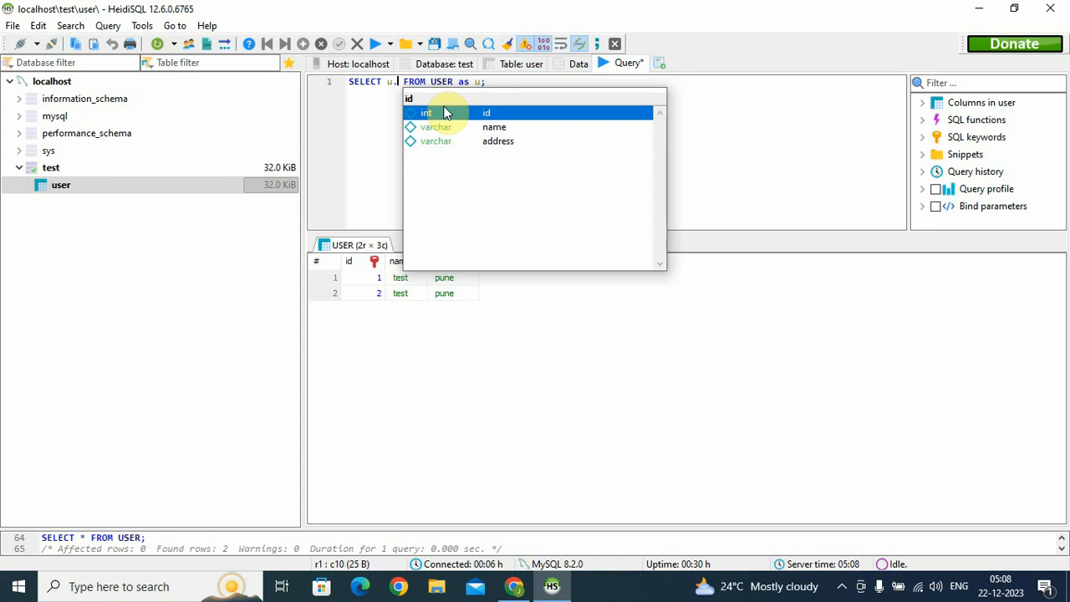
key("Down")
key("Down")
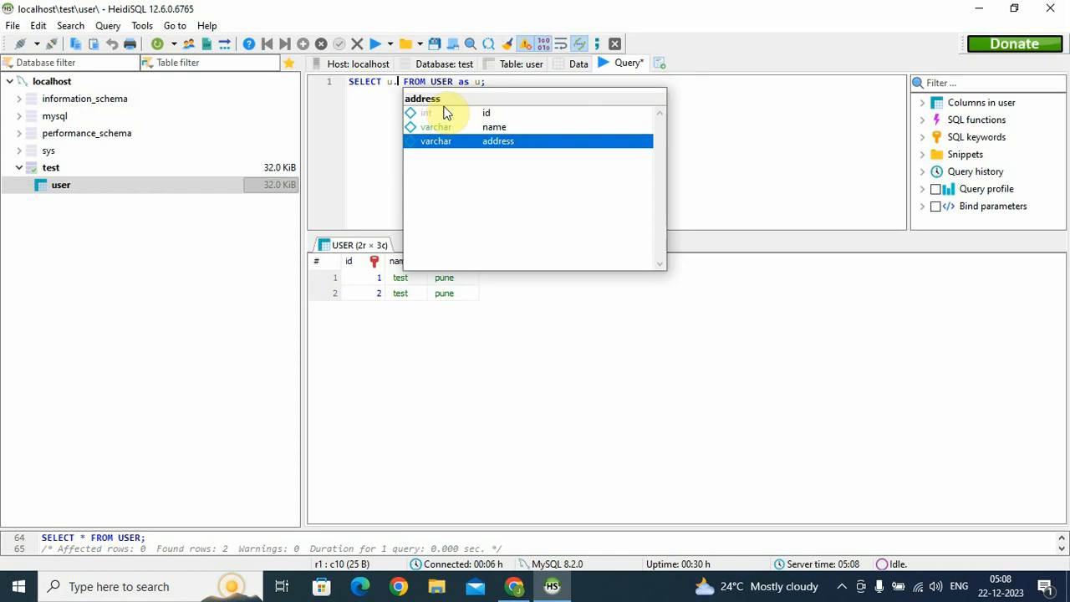
key("Up")
key("Up")
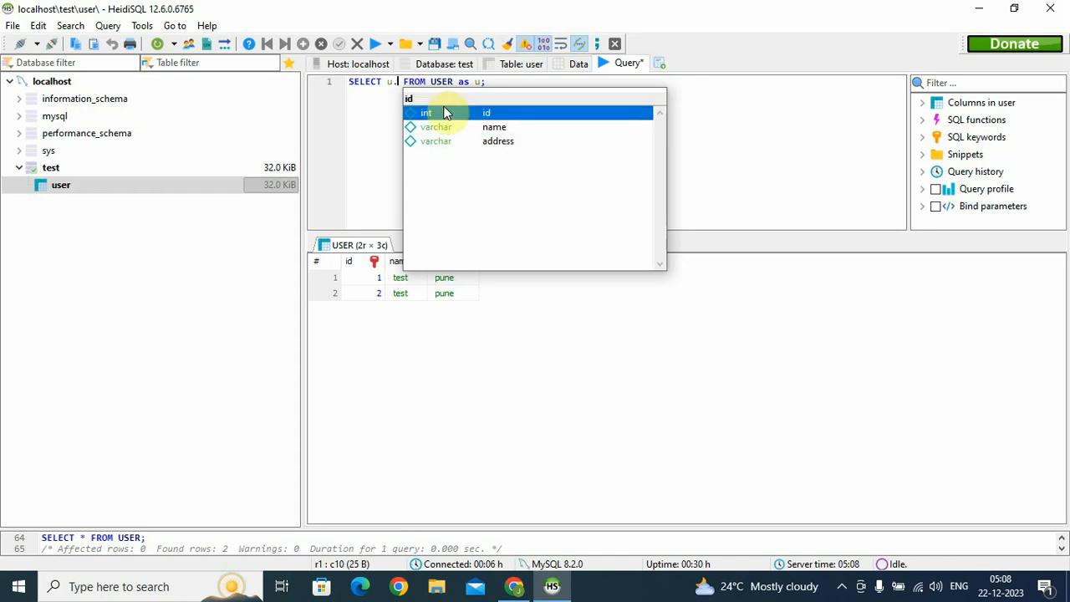
key("Down")
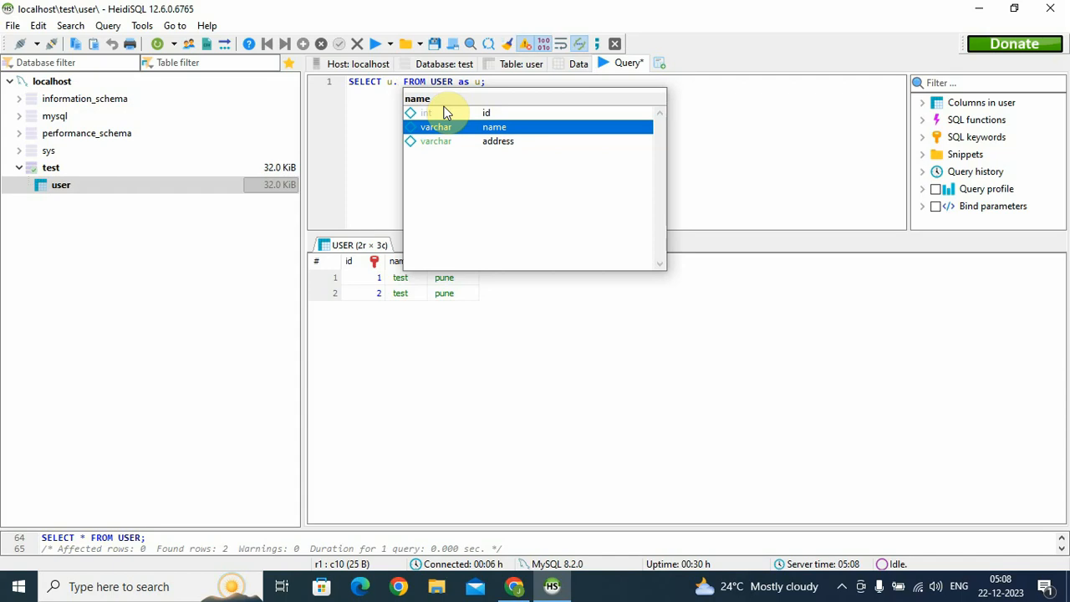
key("Return")
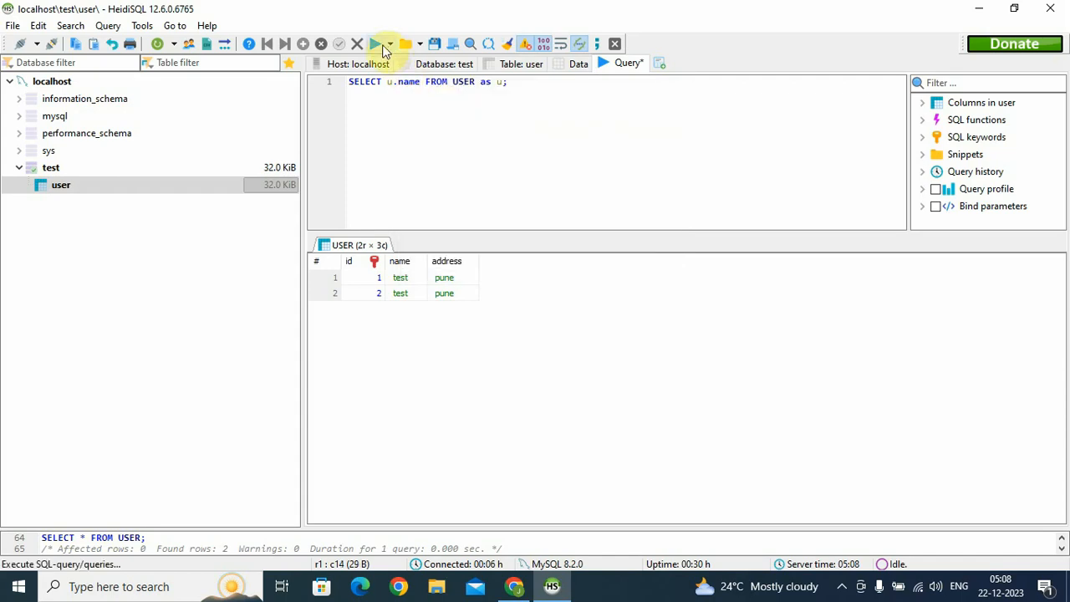
key("F9")
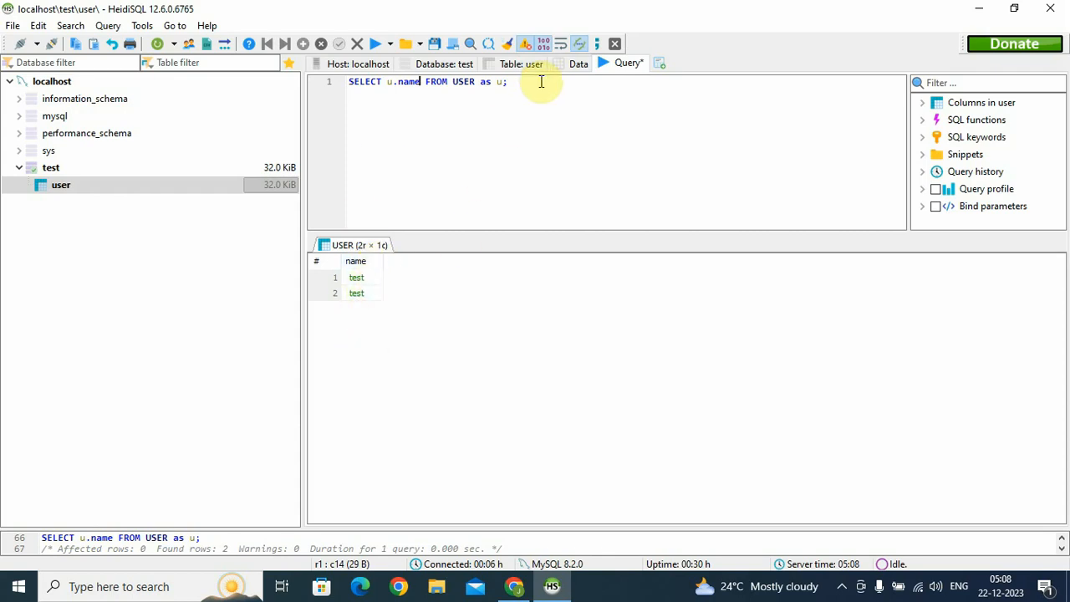
Re-run the u.name query, returning the two names
left_click_drag(541, 81, 327, 95)
left_click(568, 99)
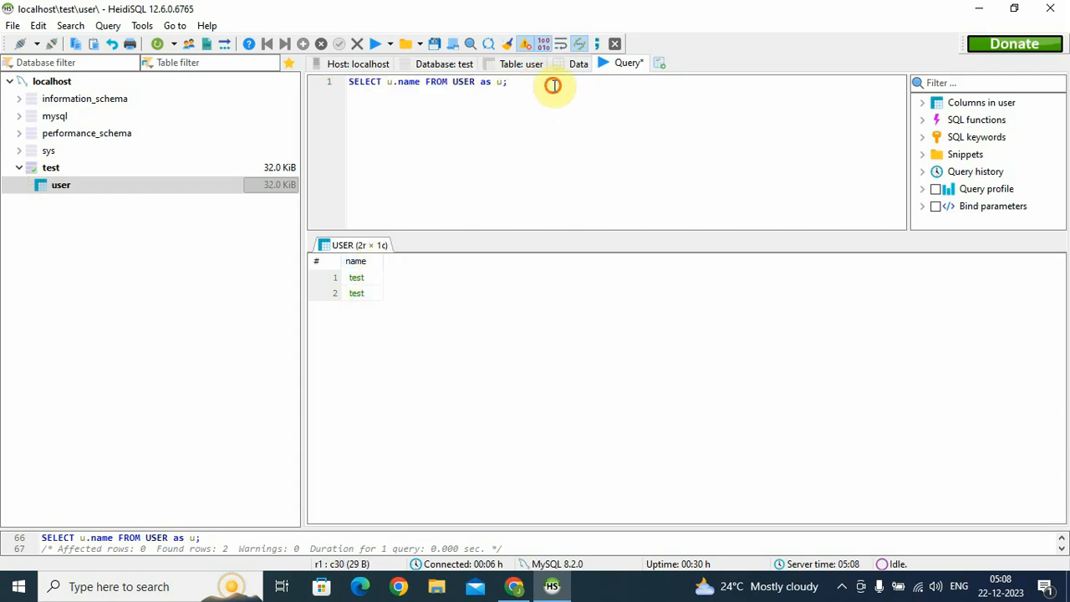
left_click_drag(553, 84, 350, 84)
left_click(437, 89)
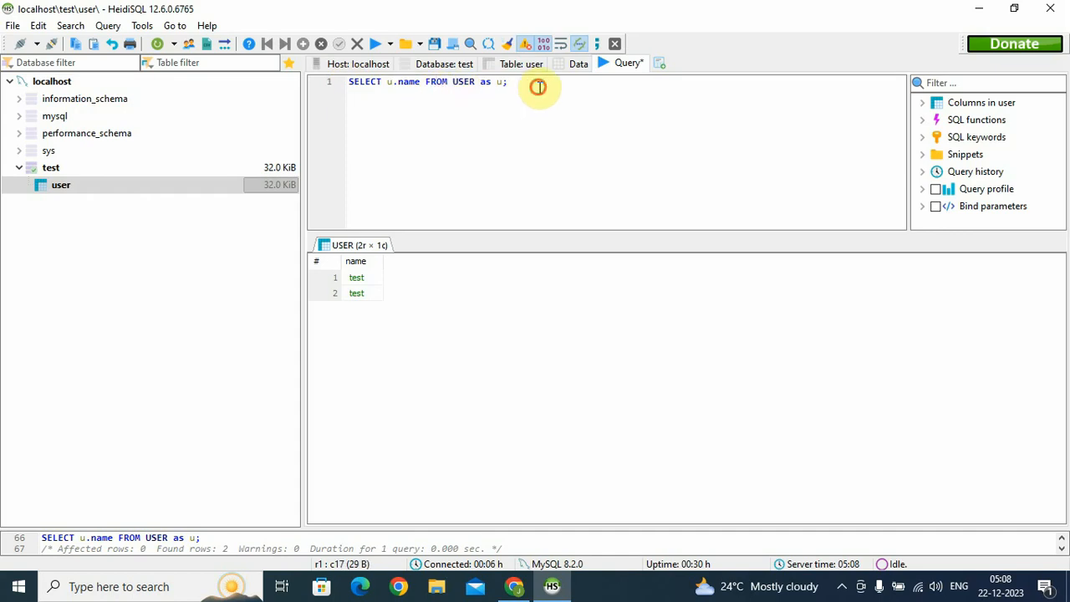
left_click_drag(537, 86, 351, 87)
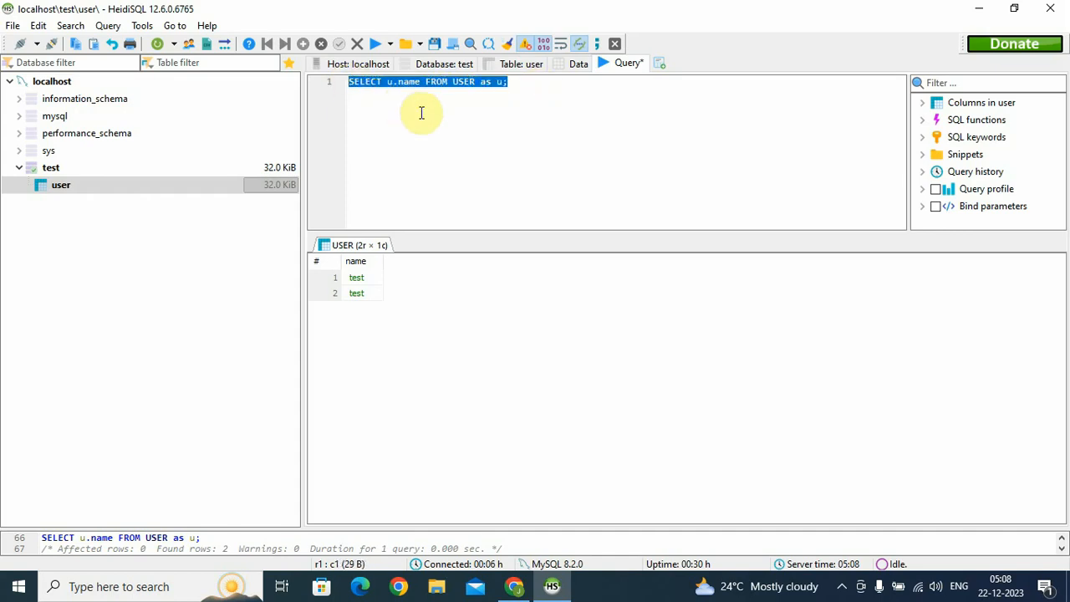
left_click(509, 189)
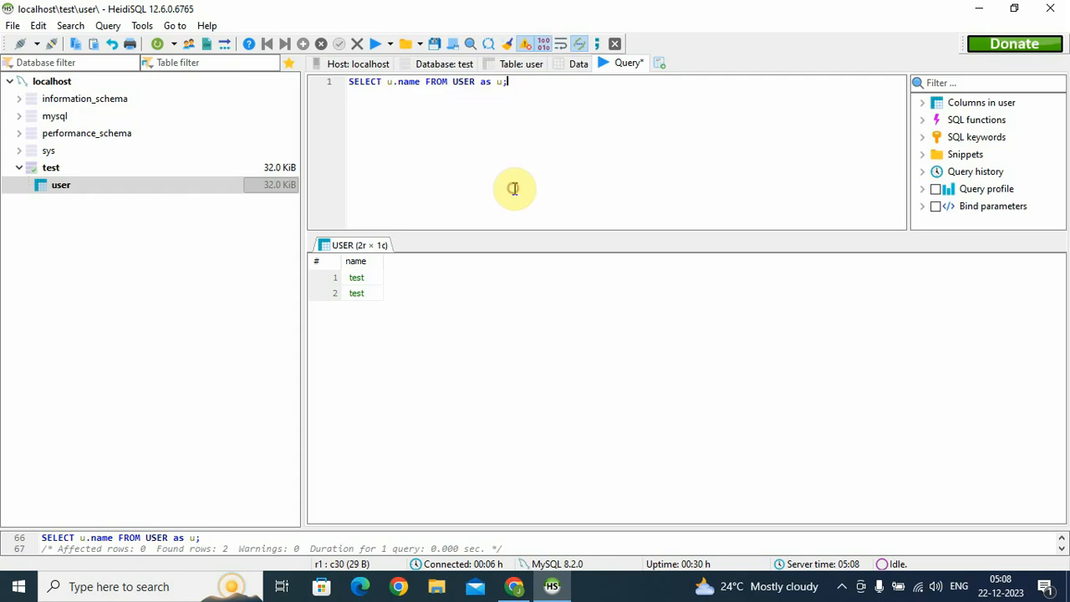
left_click(376, 44)
Switch to the user table's Data view, then list the test database's tables
left_click(428, 124)
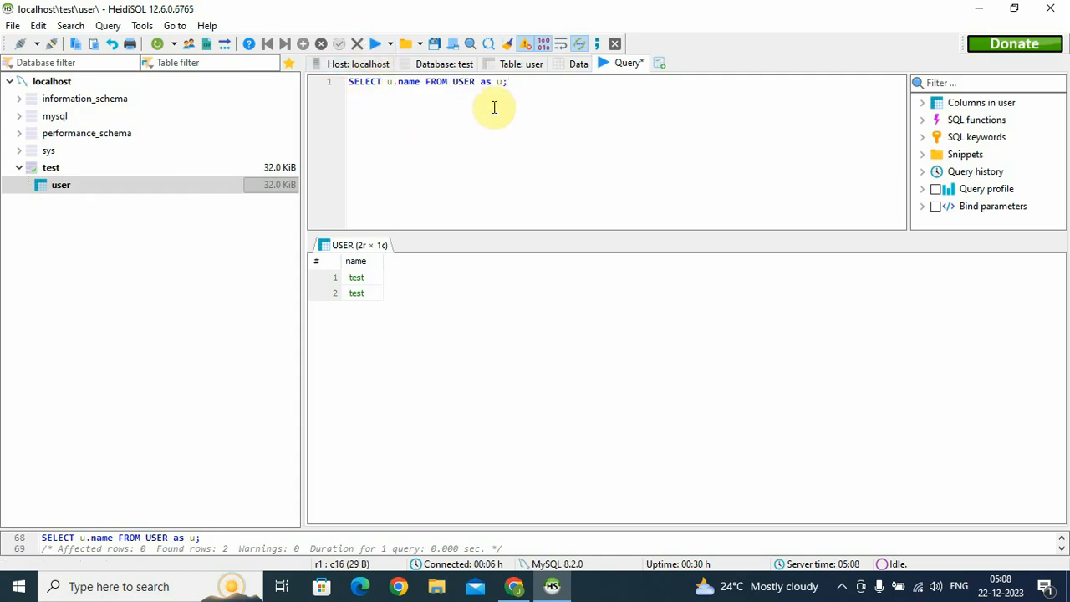
left_click_drag(530, 88, 394, 112)
left_click(575, 65)
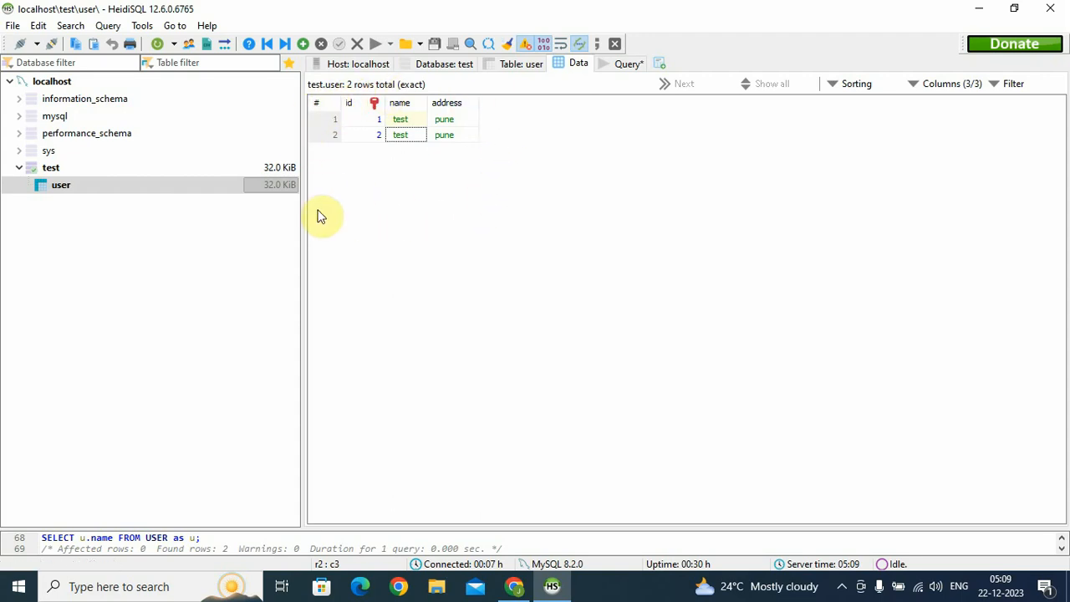
left_click(63, 170)
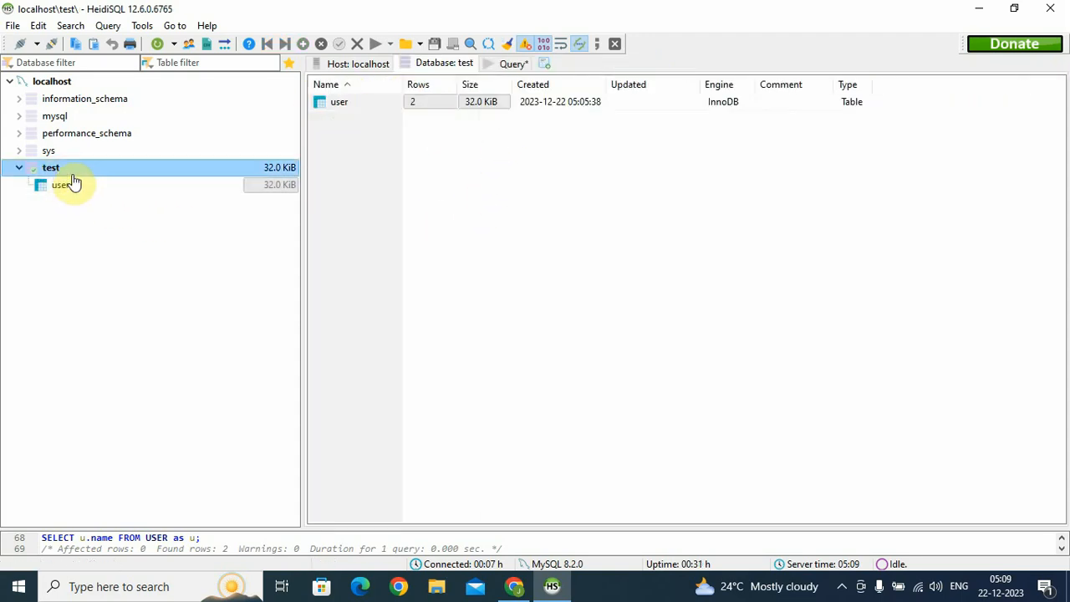
Set up an SQL export of test with drop database, drop tables and data as INSERT
right_click(67, 175)
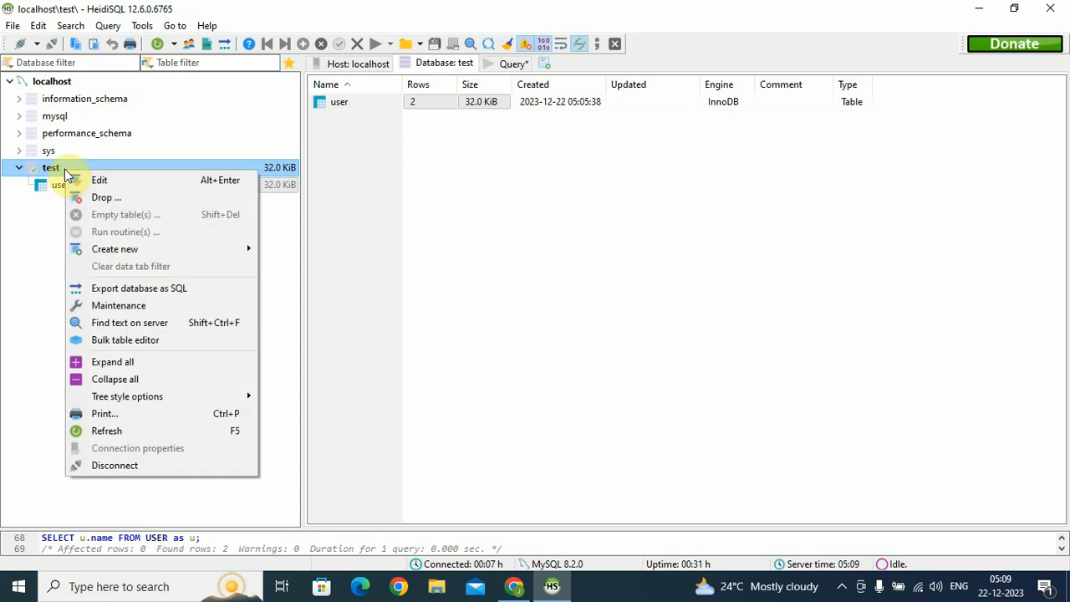
left_click(149, 290)
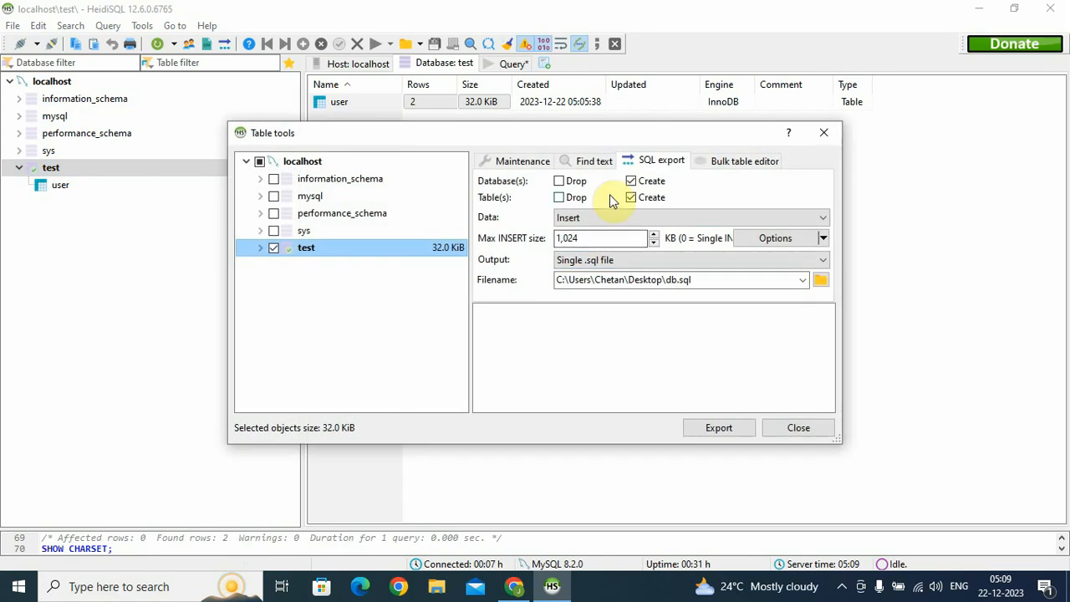
left_click(559, 183)
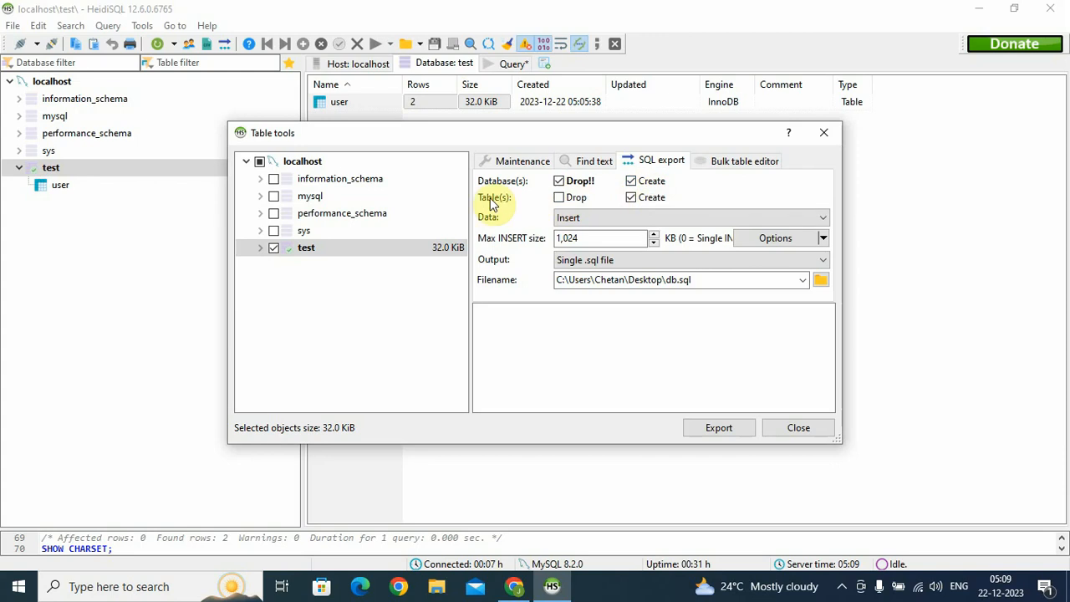
left_click(558, 197)
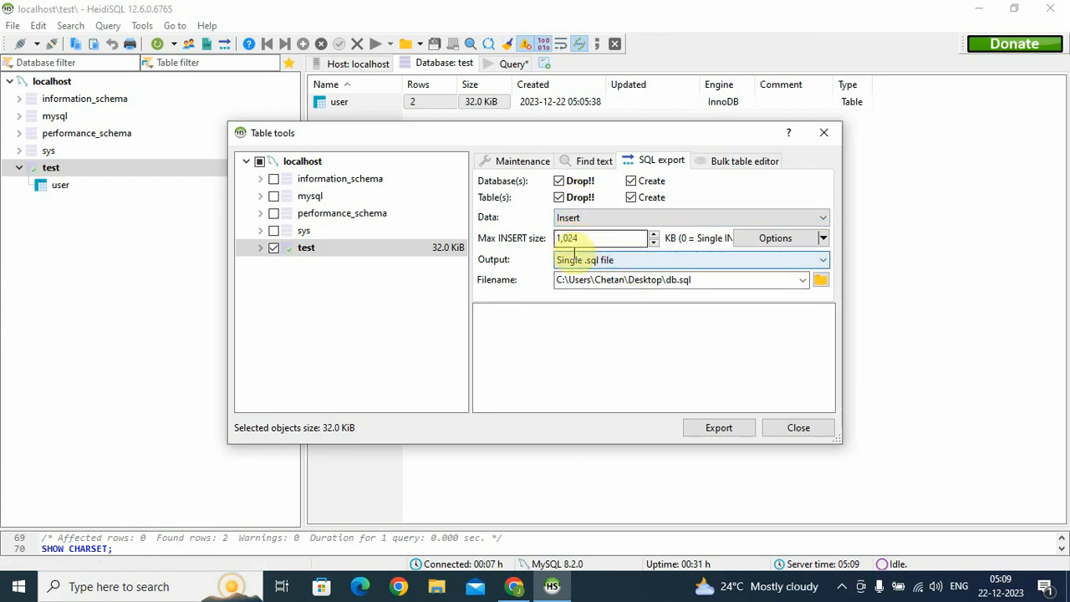
left_click(618, 219)
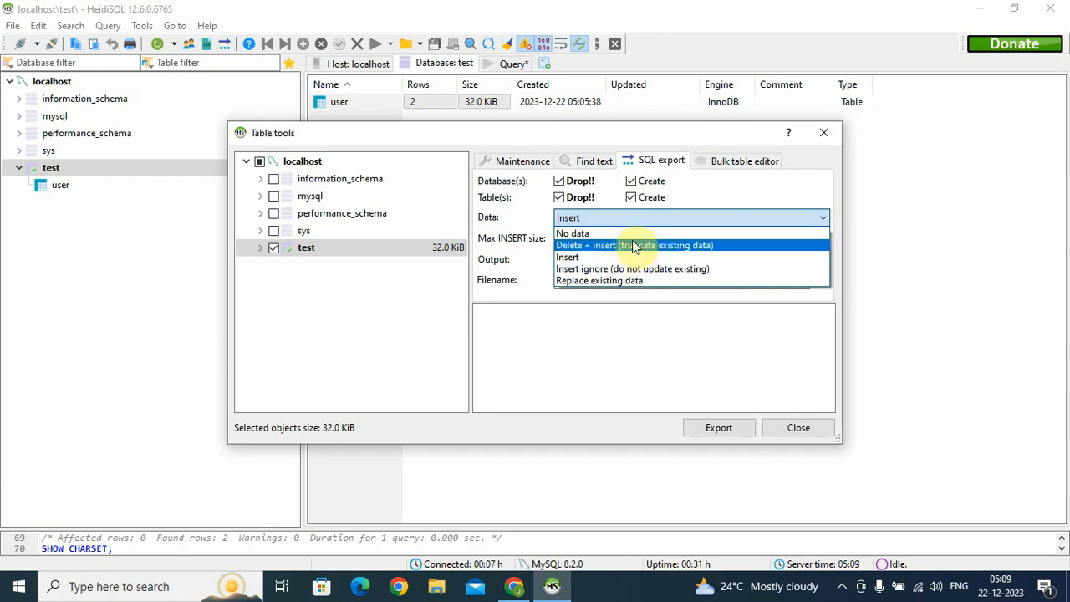
left_click(568, 256)
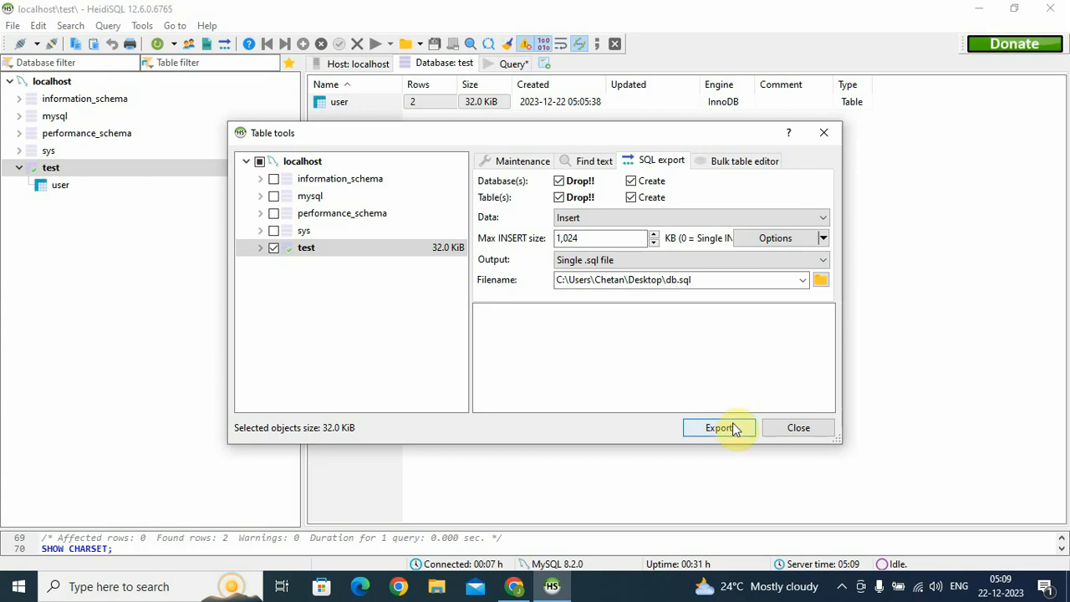
left_click(820, 280)
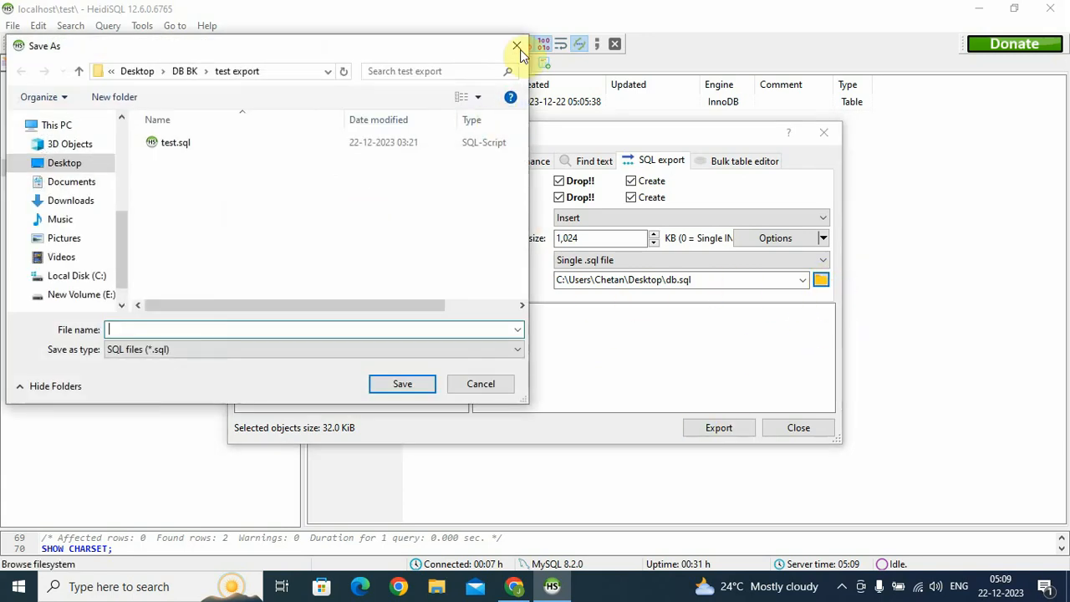
Create a new 'test export' folder on the Desktop from the Save As dialog
left_click(518, 47)
left_click(820, 280)
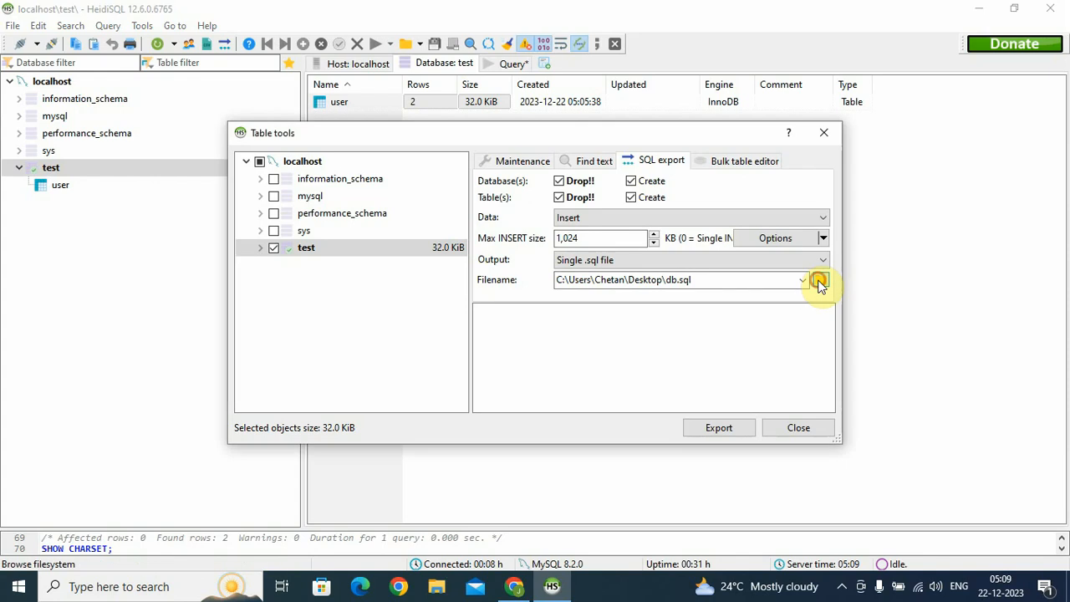
left_click(92, 165)
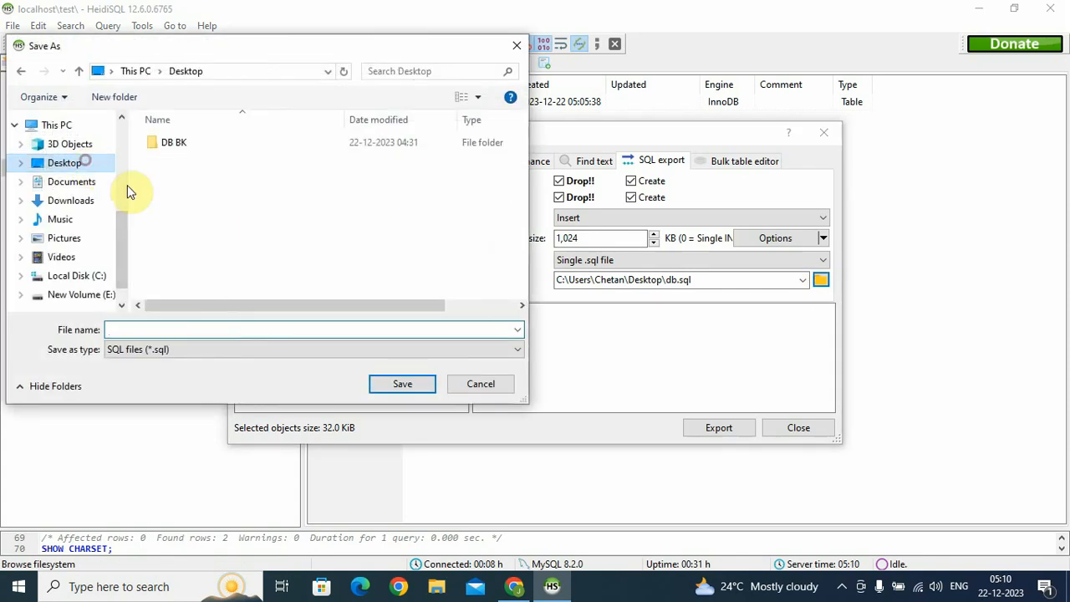
right_click(282, 243)
left_click(382, 477)
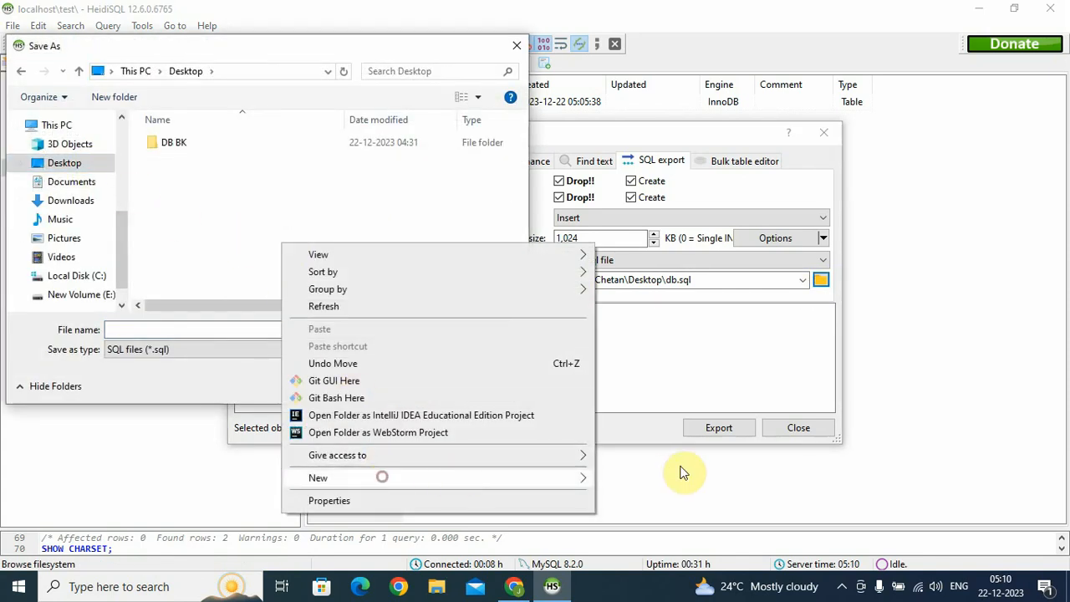
left_click(648, 321)
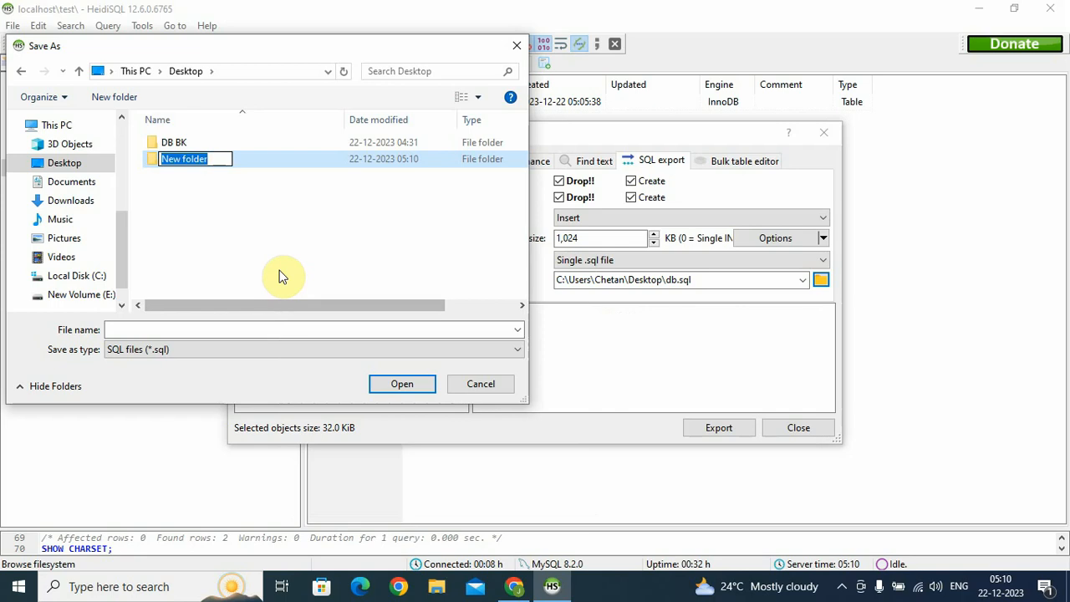
type("test export")
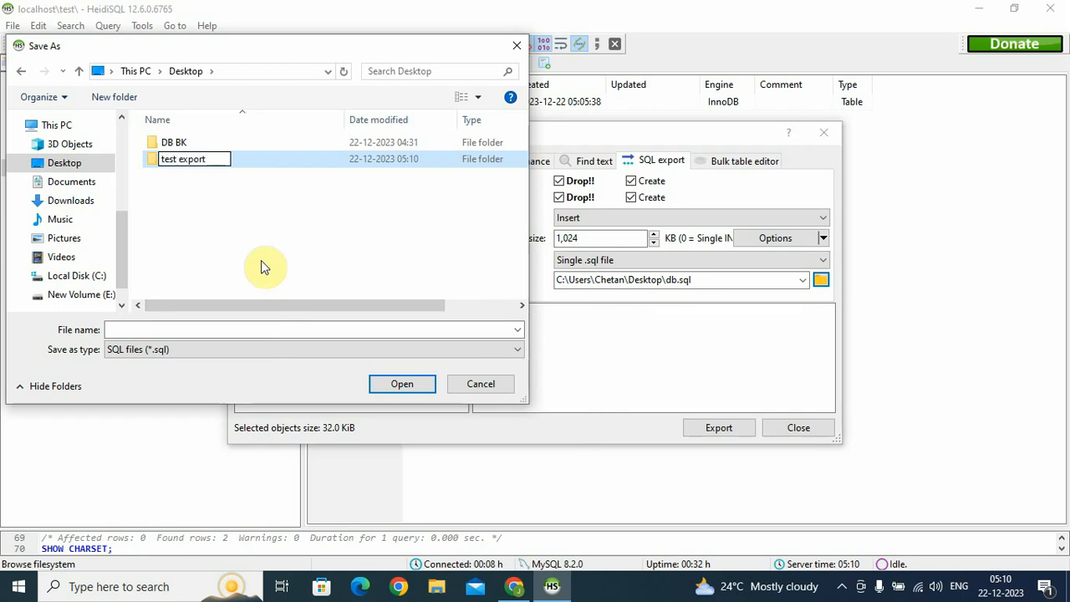
left_click(263, 222)
Set the export file to test.sql inside the test export folder
double_click(238, 160)
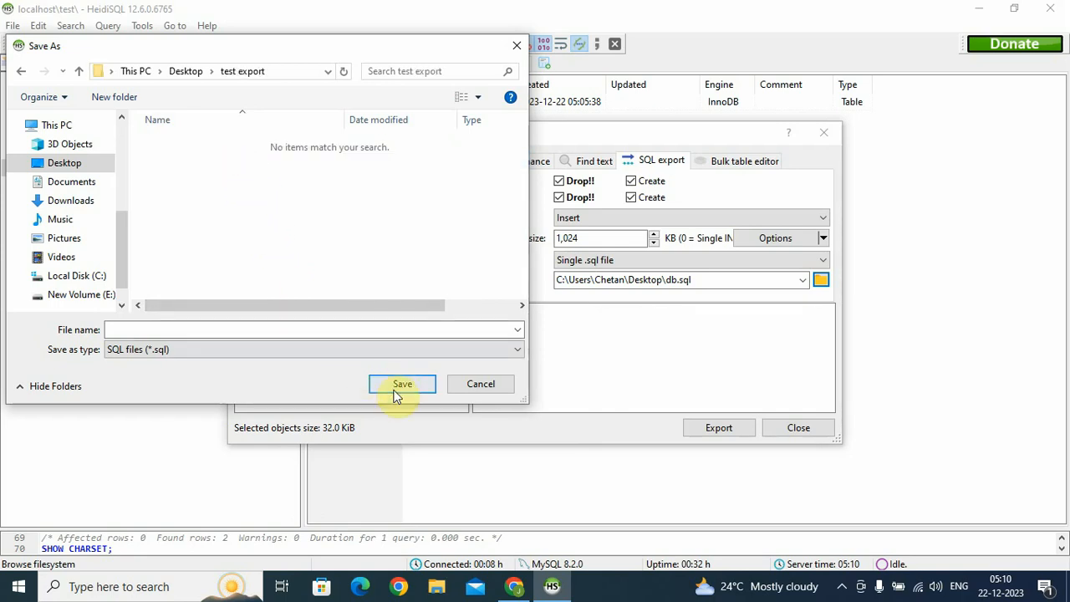
left_click(226, 328)
type("test")
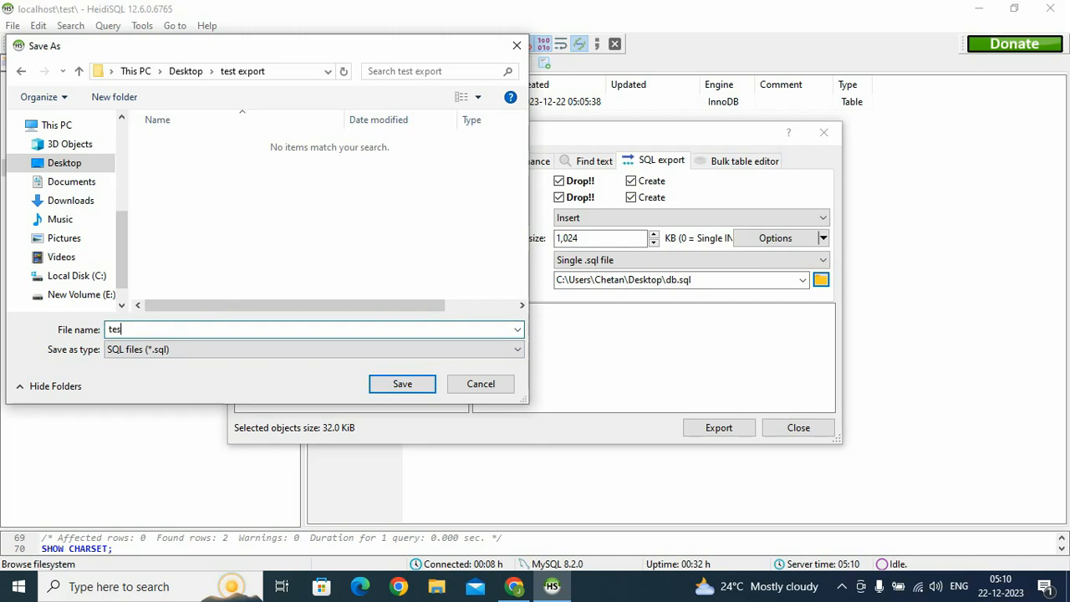
left_click(398, 382)
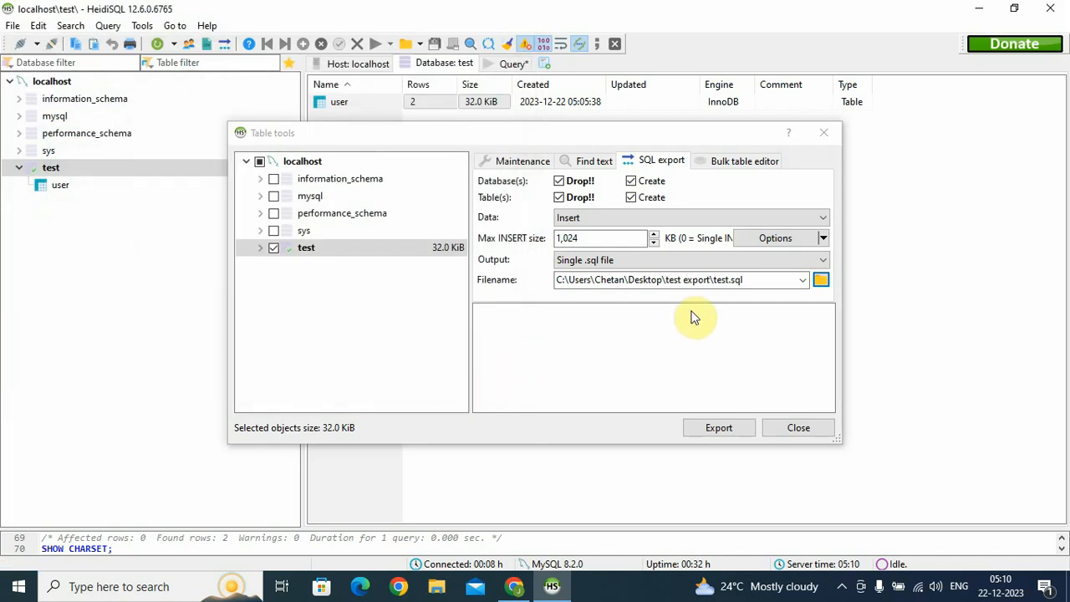
Run the export, then open the resulting test.sql from the Desktop folder in Notepad++
left_click(735, 428)
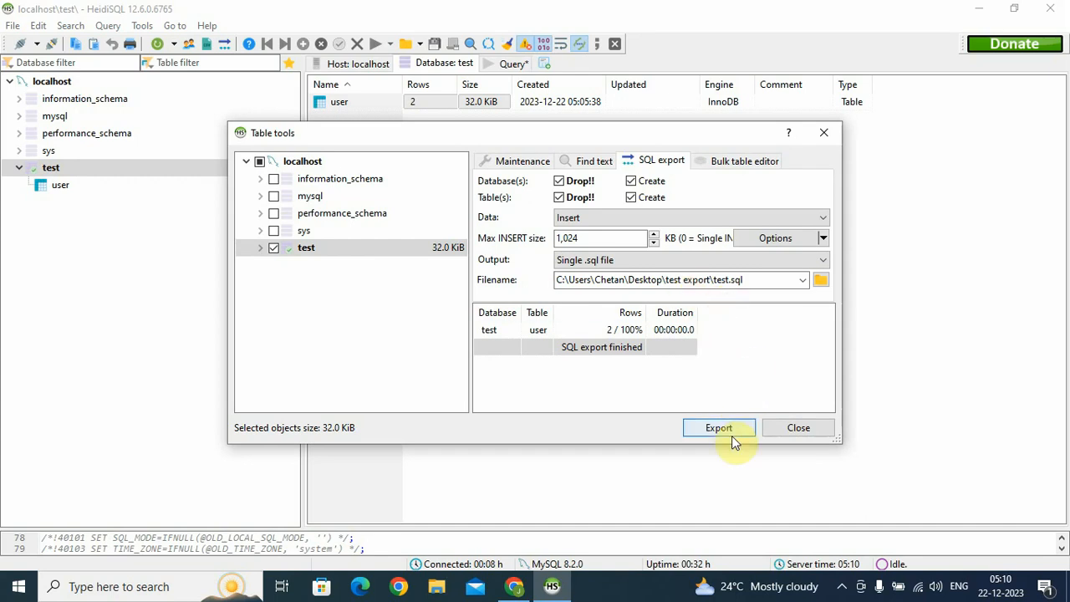
left_click(777, 431)
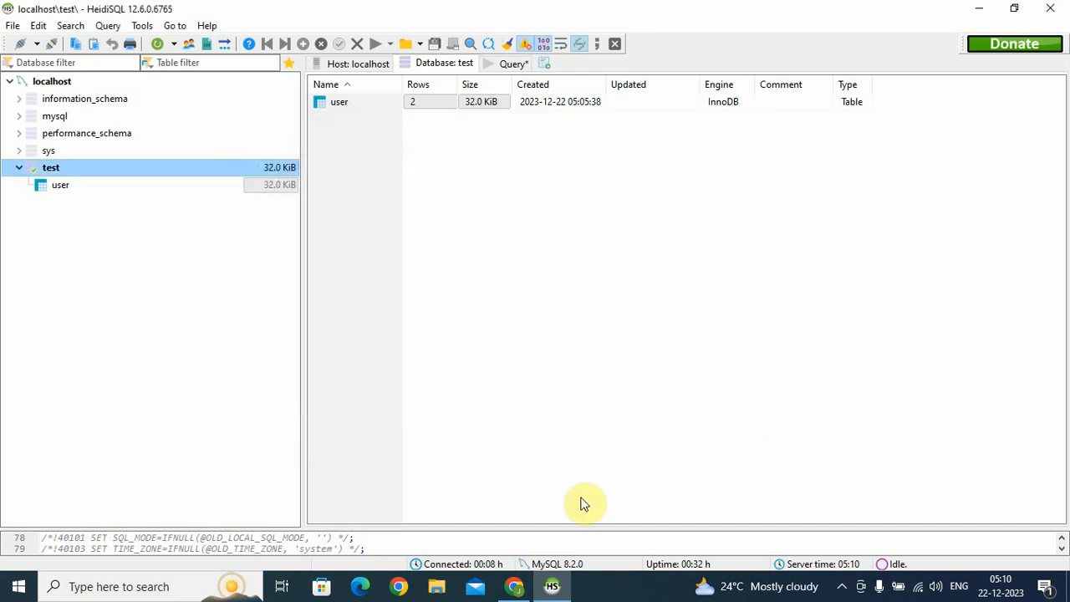
left_click(978, 8)
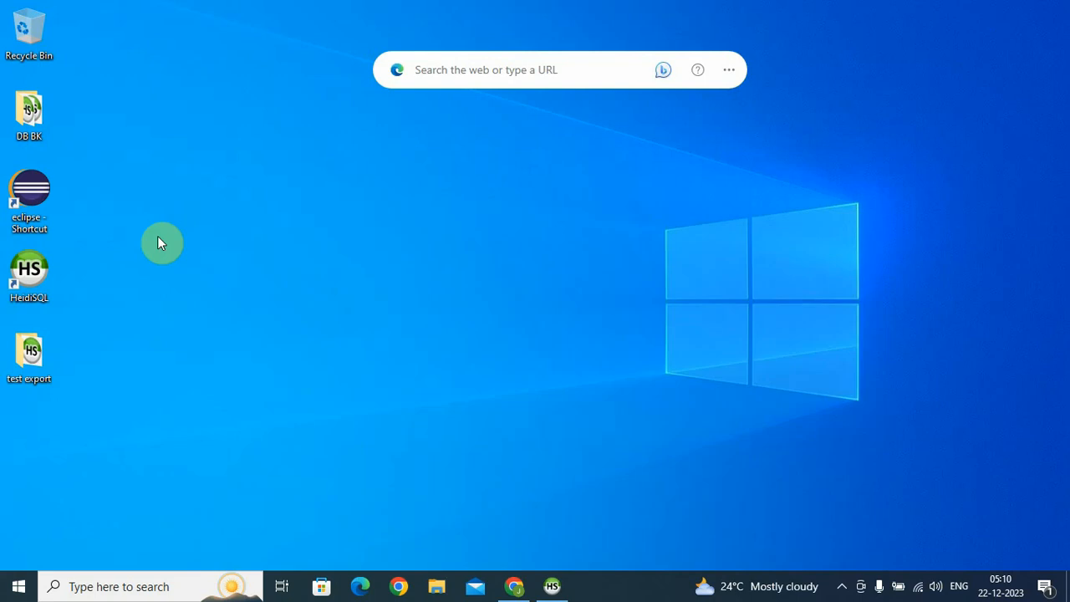
double_click(25, 339)
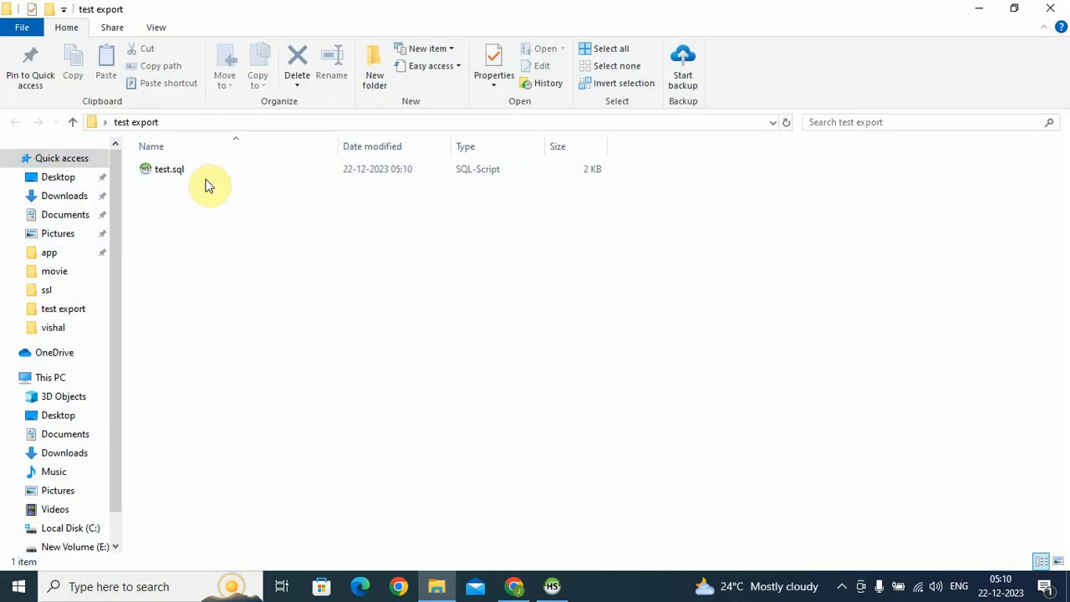
left_click(208, 175)
right_click(208, 177)
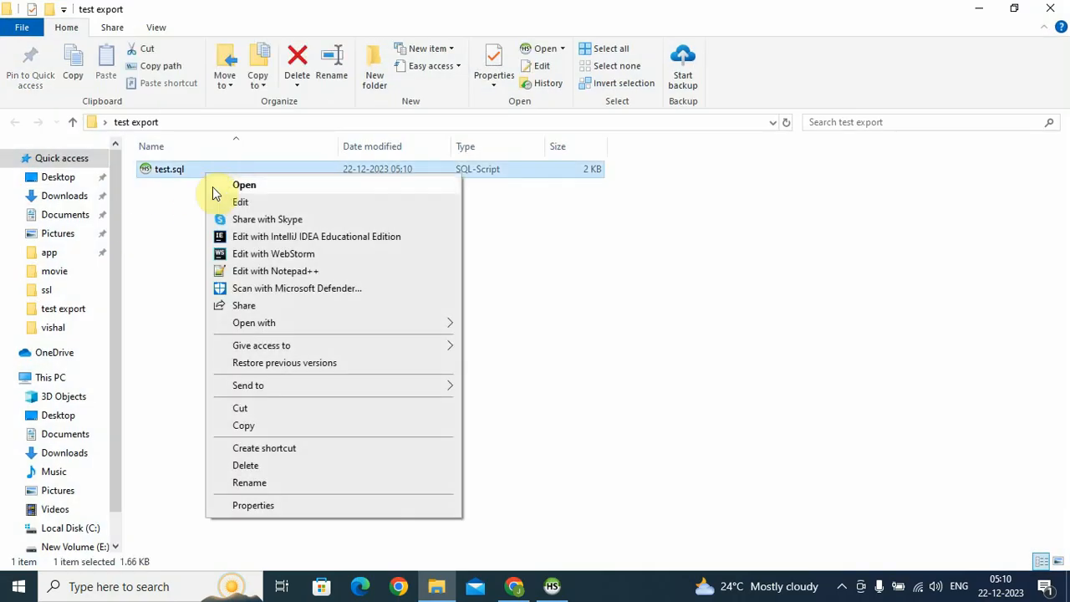
left_click(254, 271)
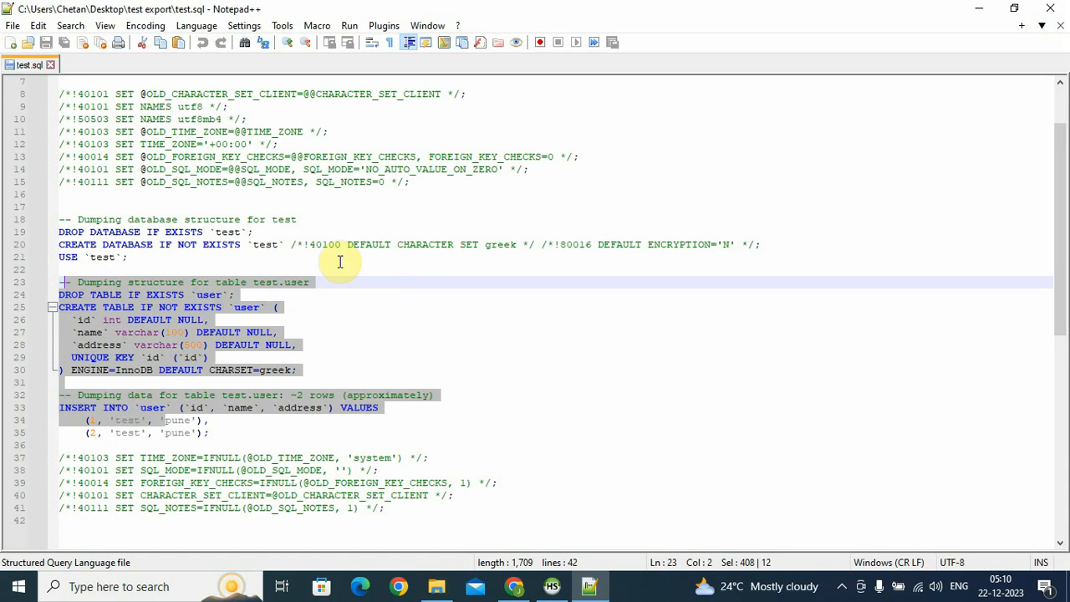
scroll(340, 262, "down", 3)
left_click(446, 253)
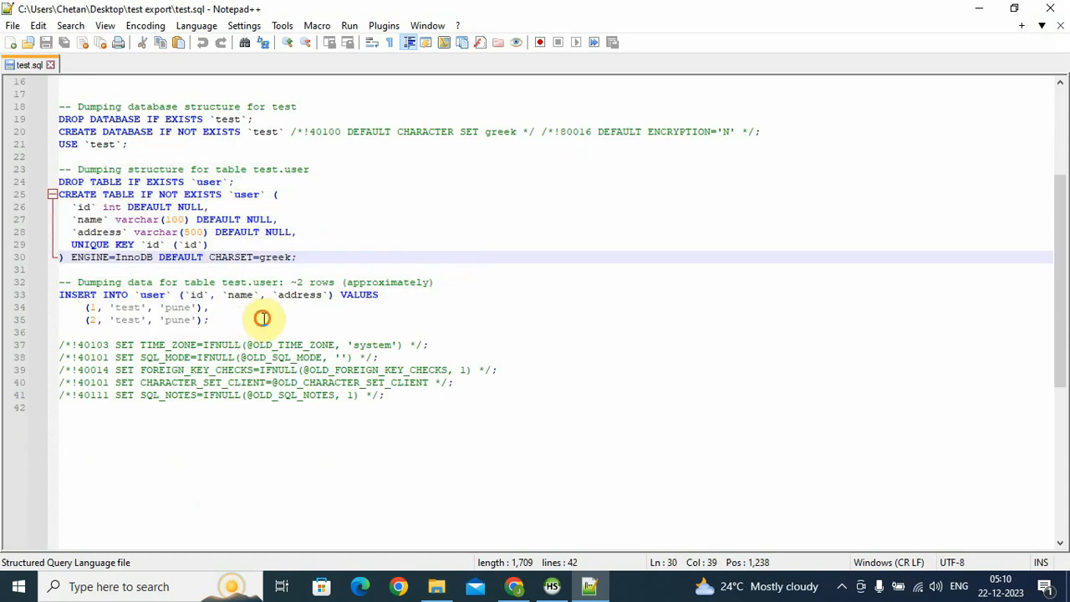
left_click_drag(262, 317, 19, 286)
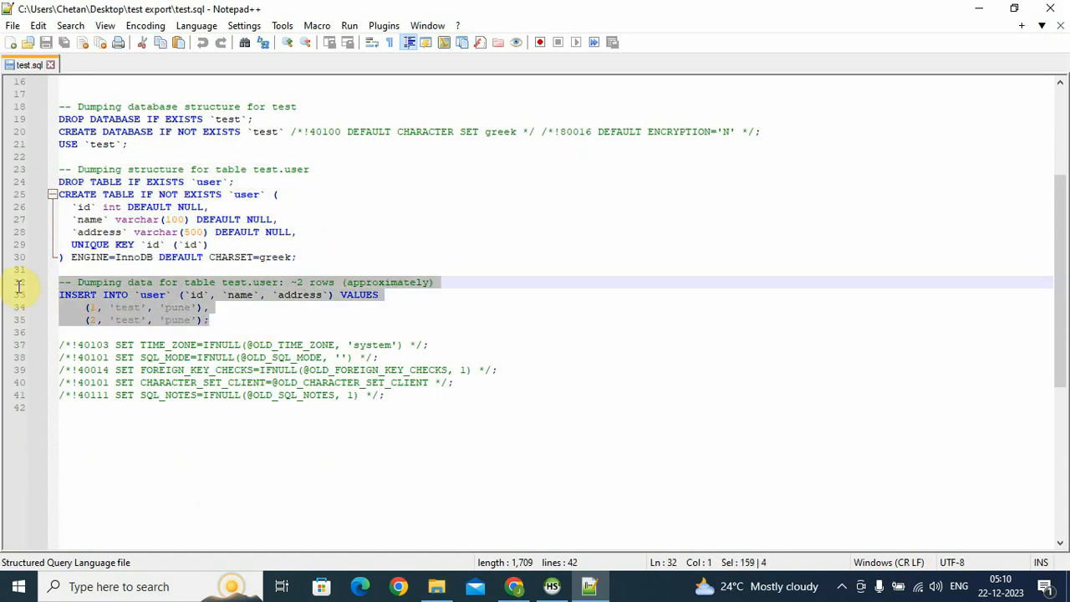
left_click(518, 370)
scroll(525, 348, "up", 4)
scroll(284, 286, "down", 3)
scroll(284, 286, "down", 3)
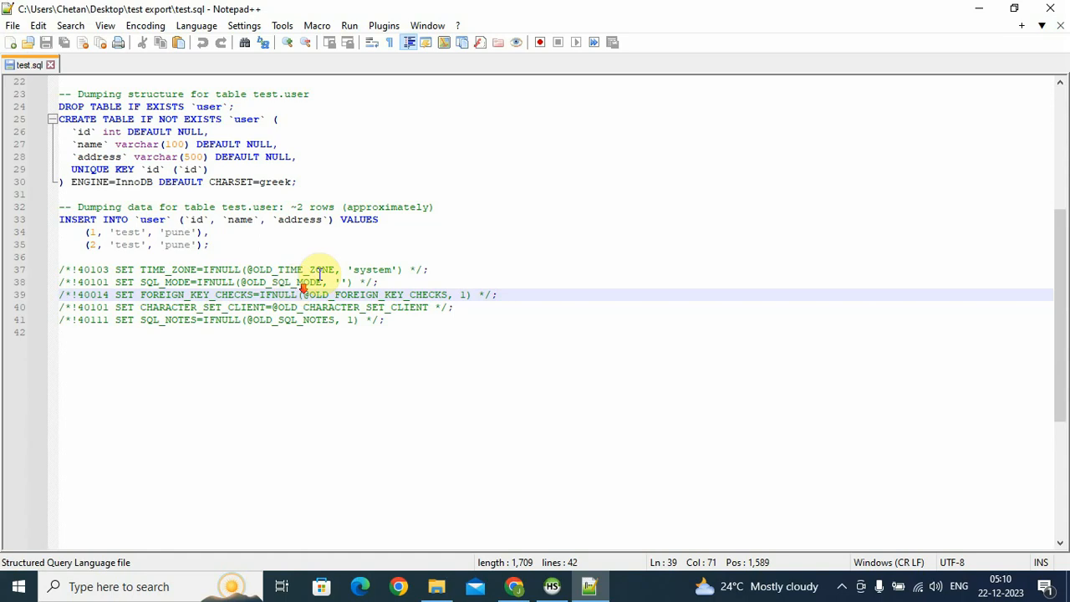
scroll(320, 272, "up", 5)
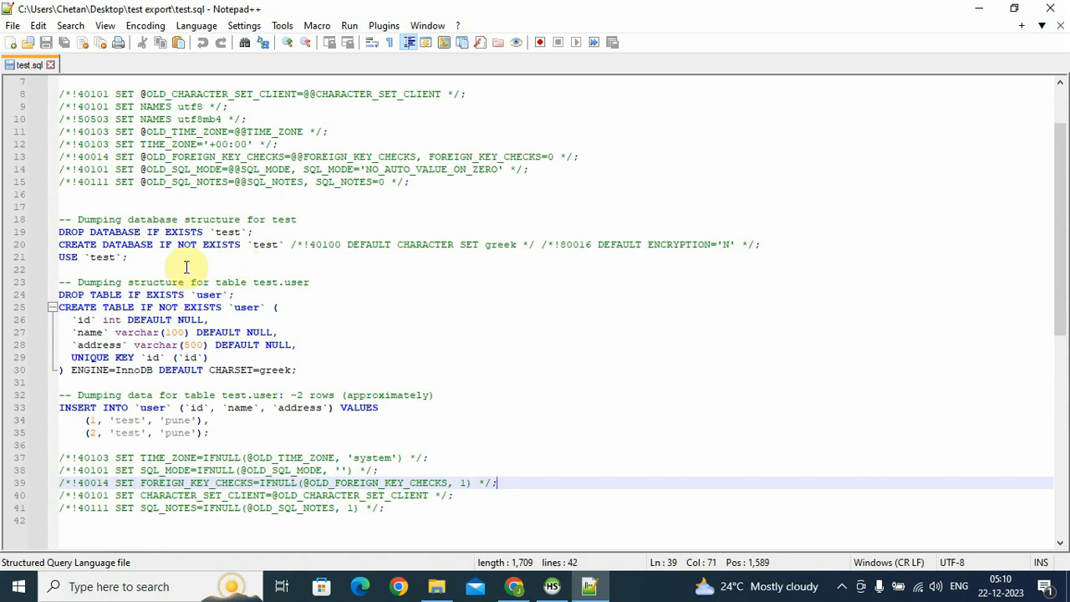
scroll(426, 276, "down", 2)
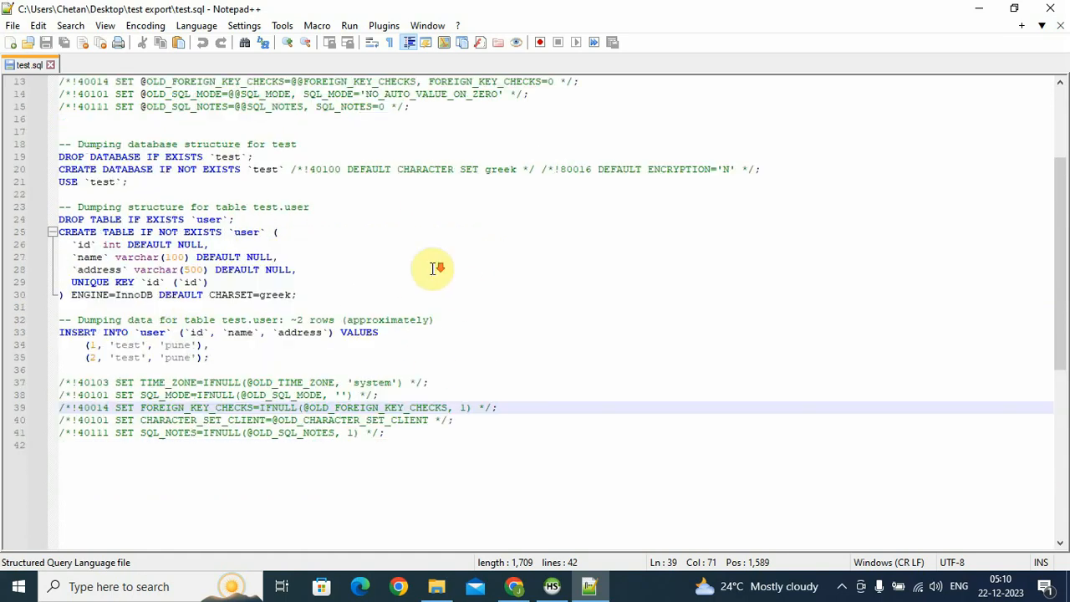
scroll(432, 269, "up", 1)
left_click(551, 586)
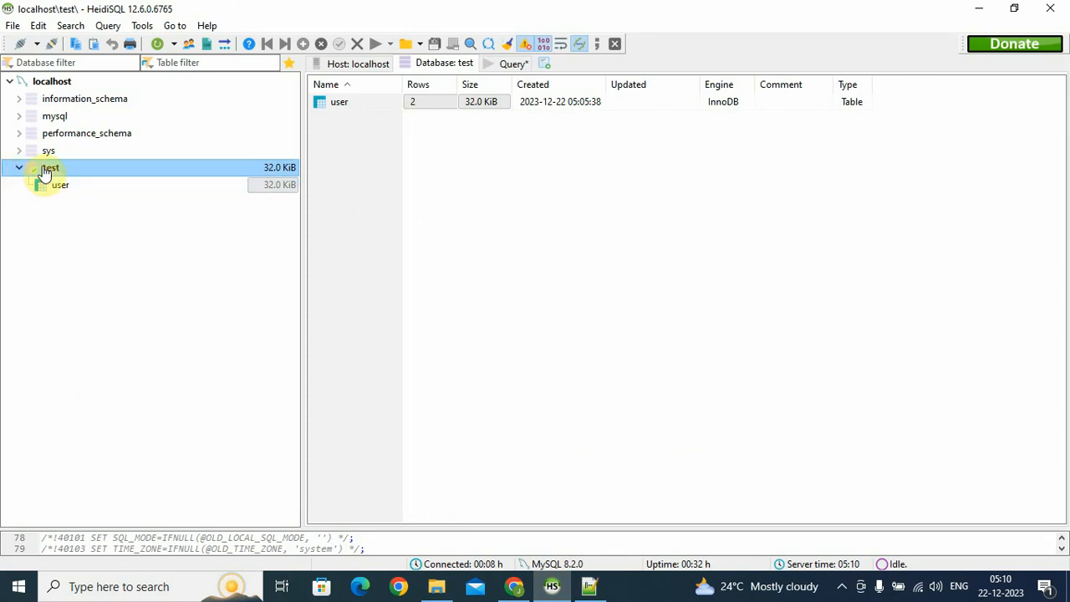
left_click(589, 586)
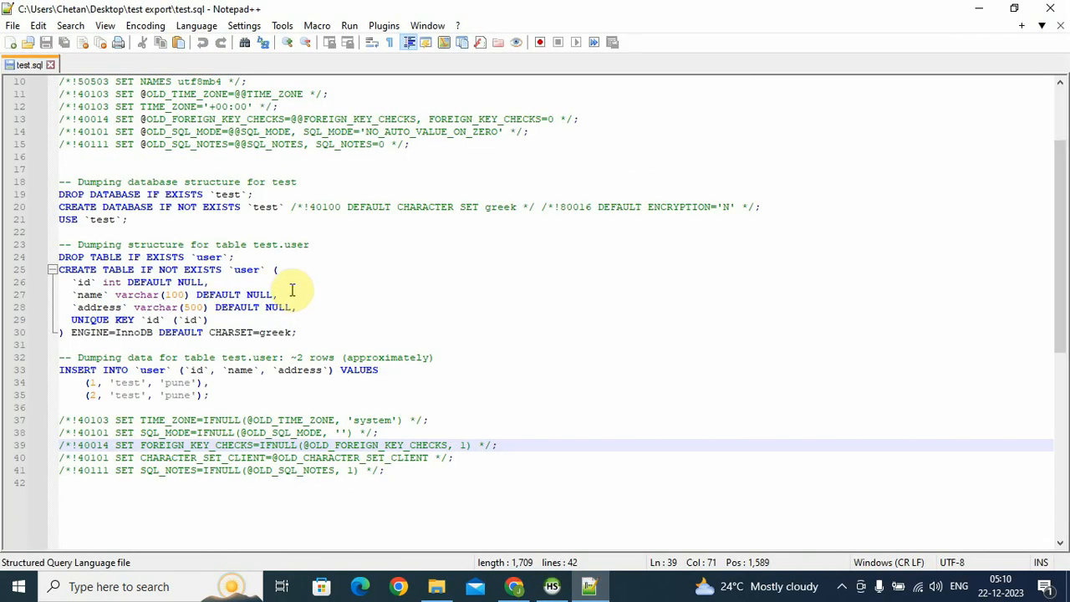
double_click(108, 206)
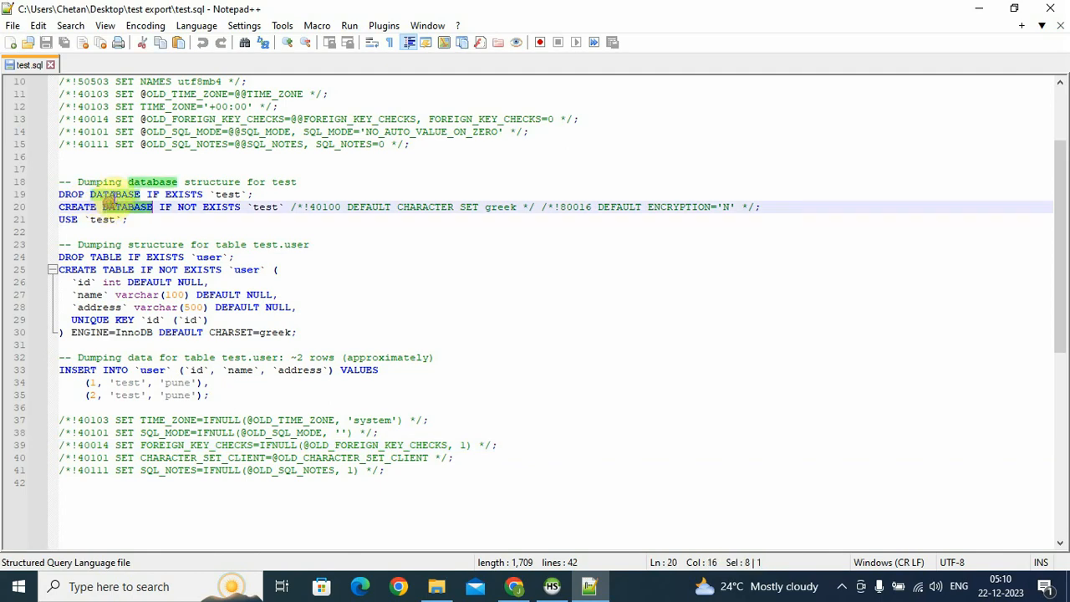
double_click(113, 194)
double_click(192, 194)
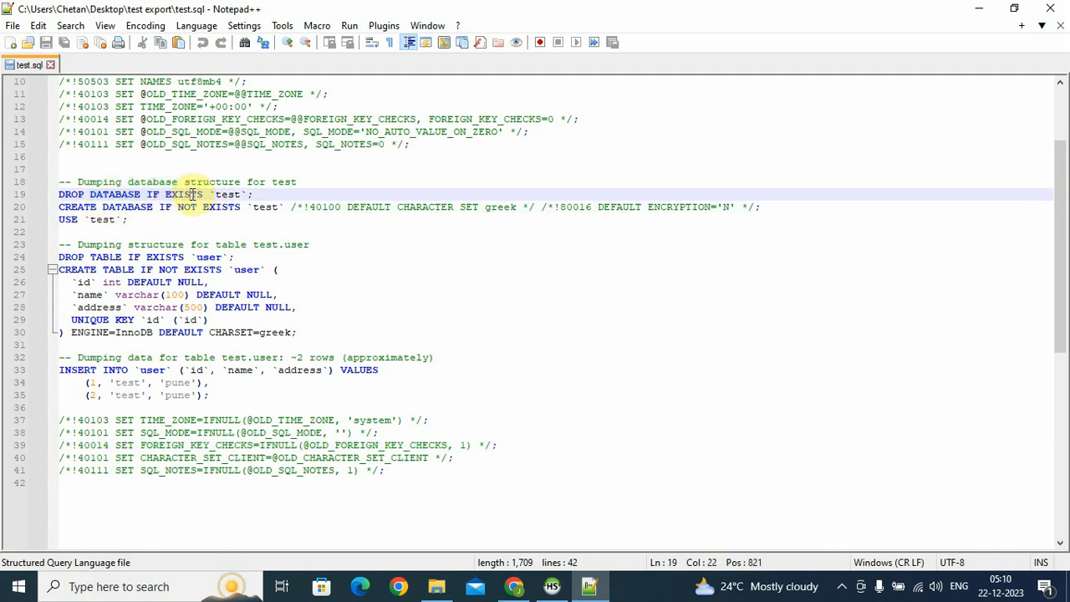
double_click(227, 194)
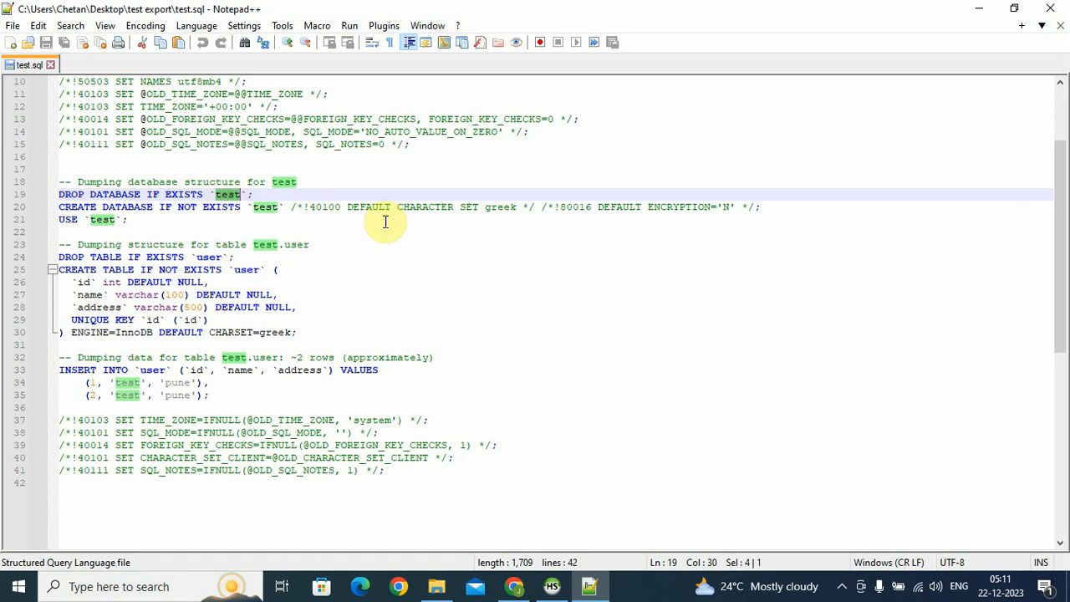
Rename the database to test_import in the statements on lines 19, 20 and 21
type("test")
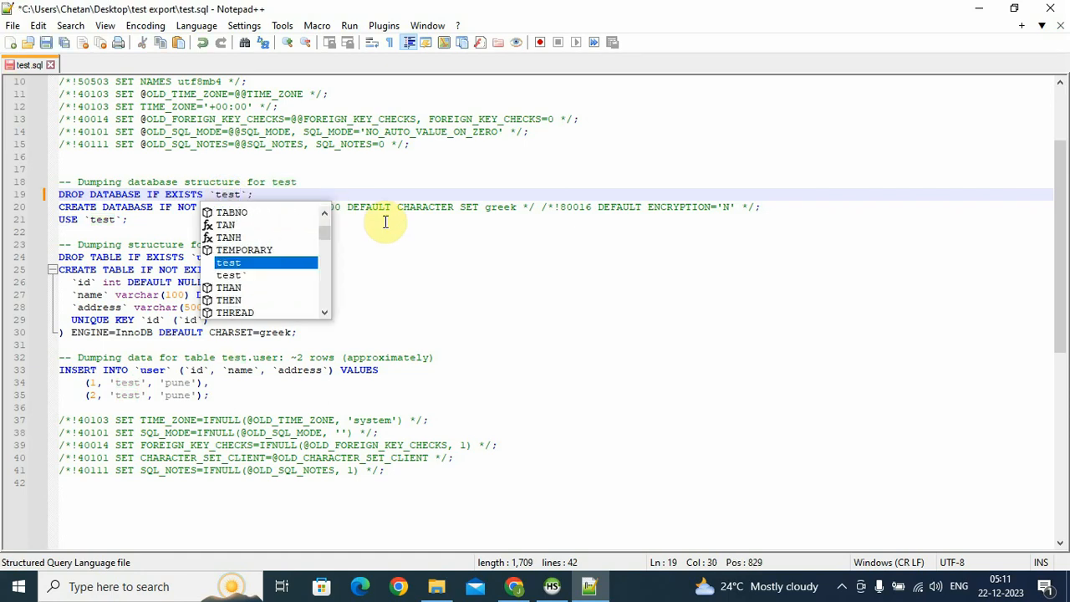
type("_export")
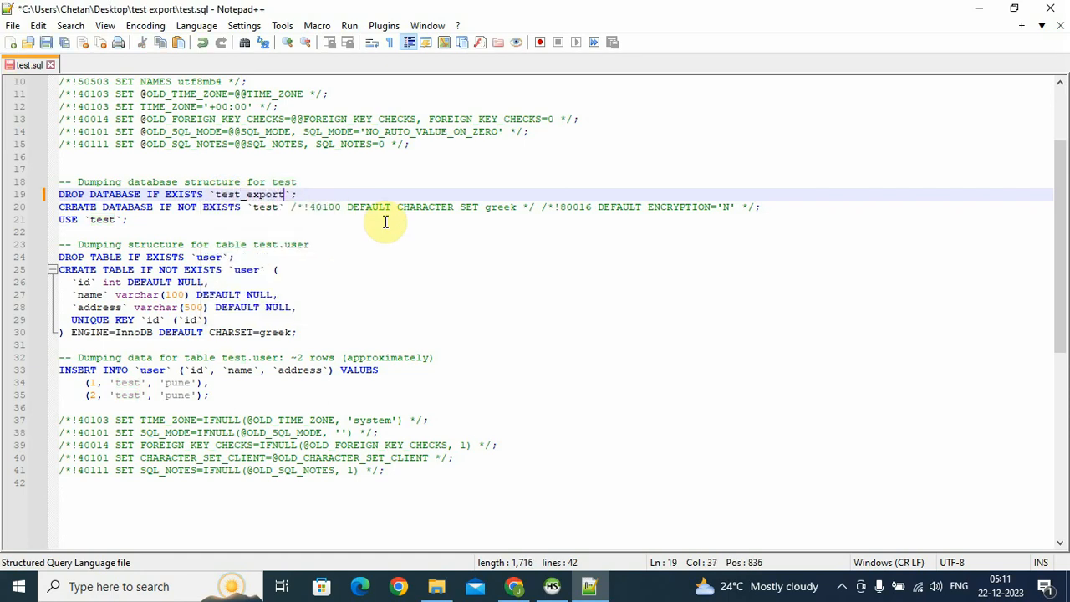
type("import")
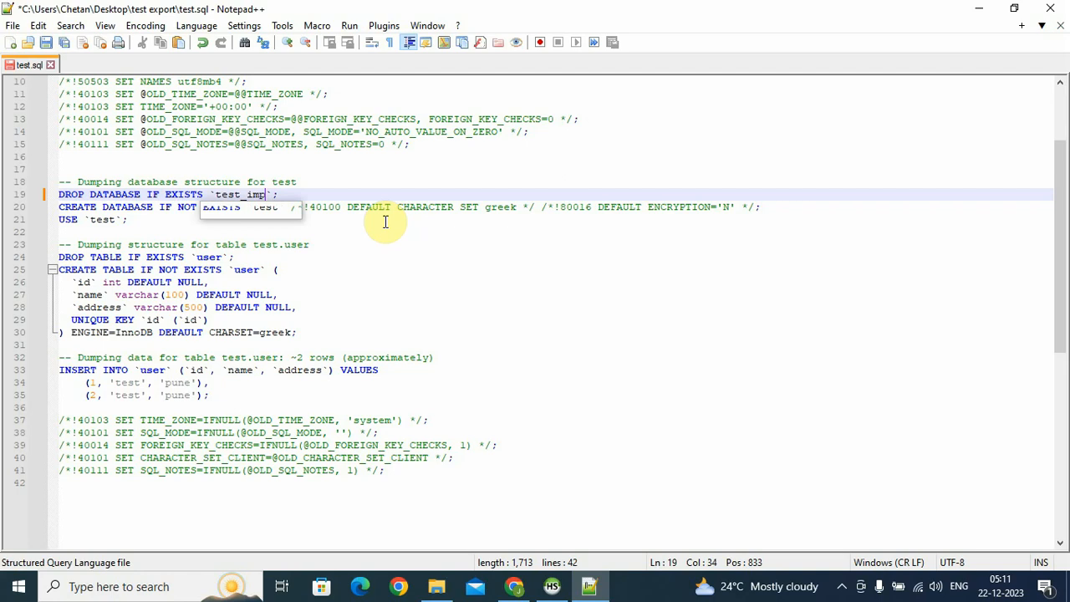
double_click(281, 195)
key("ctrl+c")
left_click(103, 220)
double_click(103, 220)
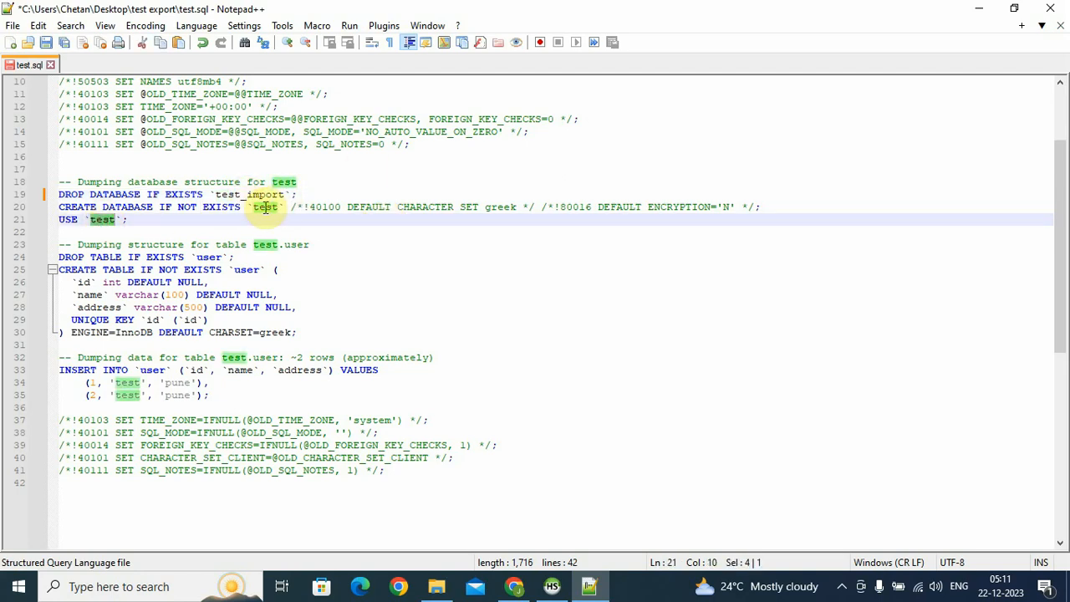
double_click(265, 207)
key("ctrl+v")
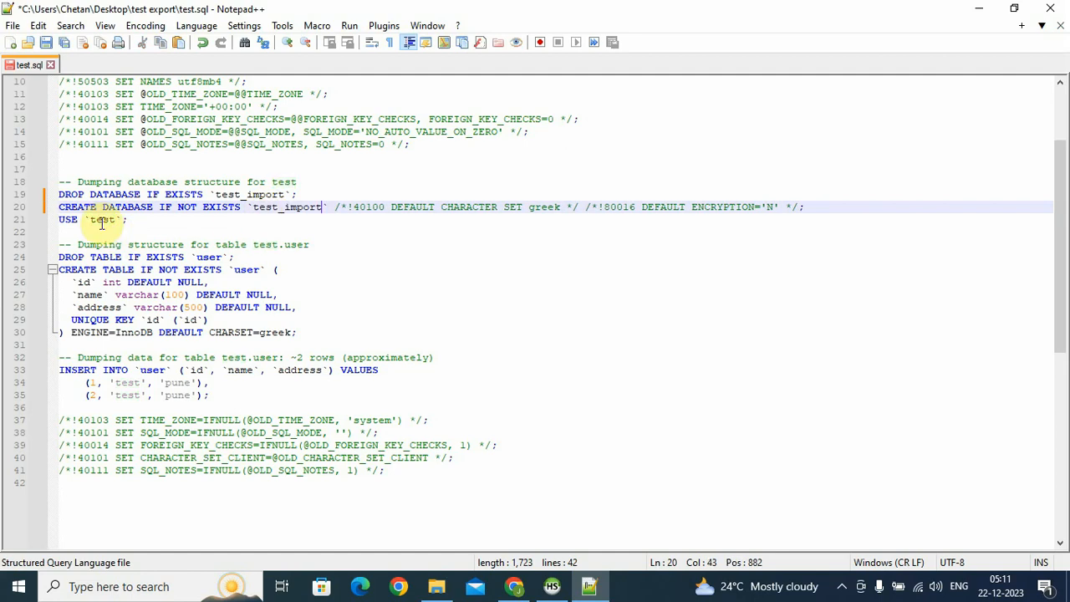
double_click(101, 220)
key("ctrl+v")
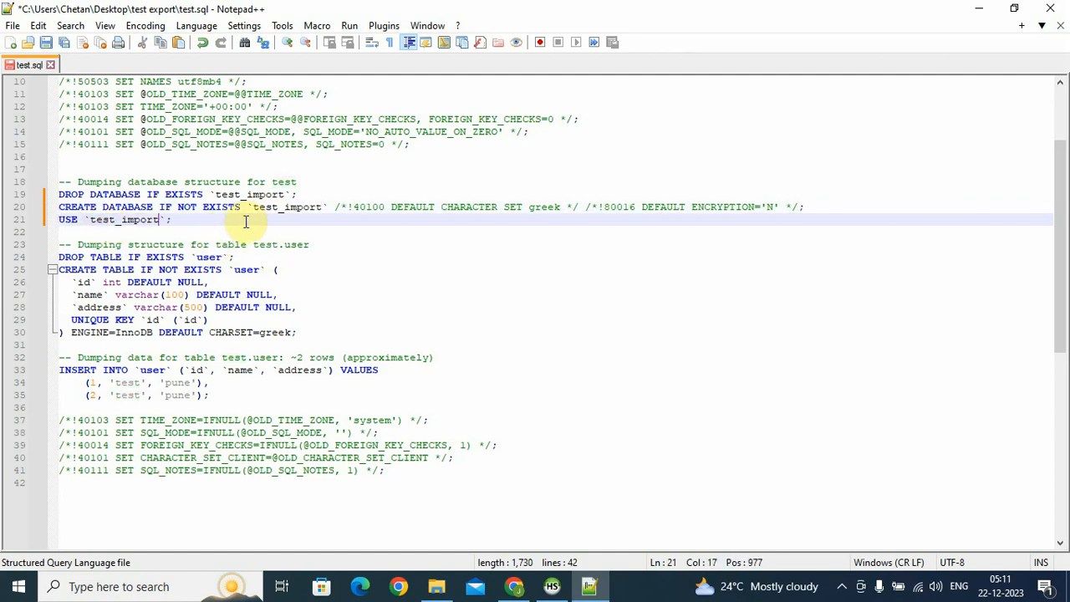
Replace test with test_import in the comments on lines 23 and 32
double_click(266, 244)
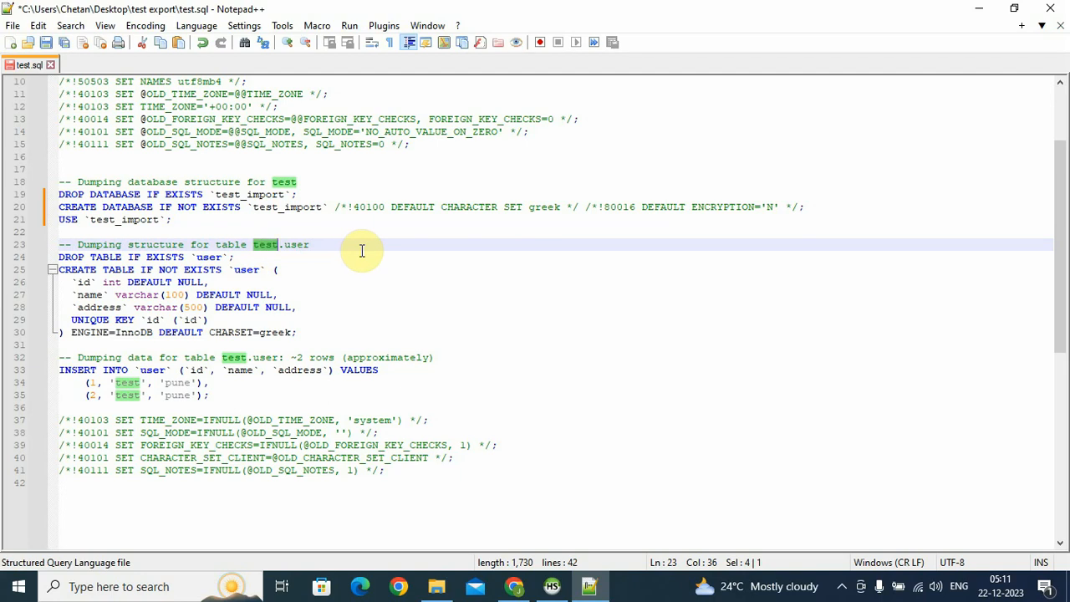
key("ctrl+v")
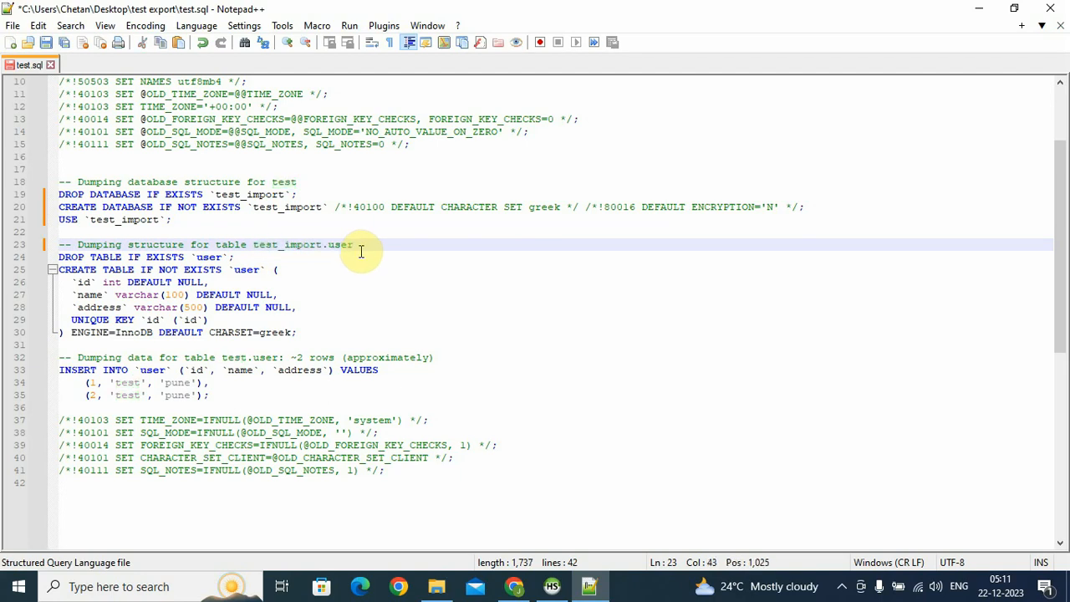
double_click(234, 357)
key("ctrl+v")
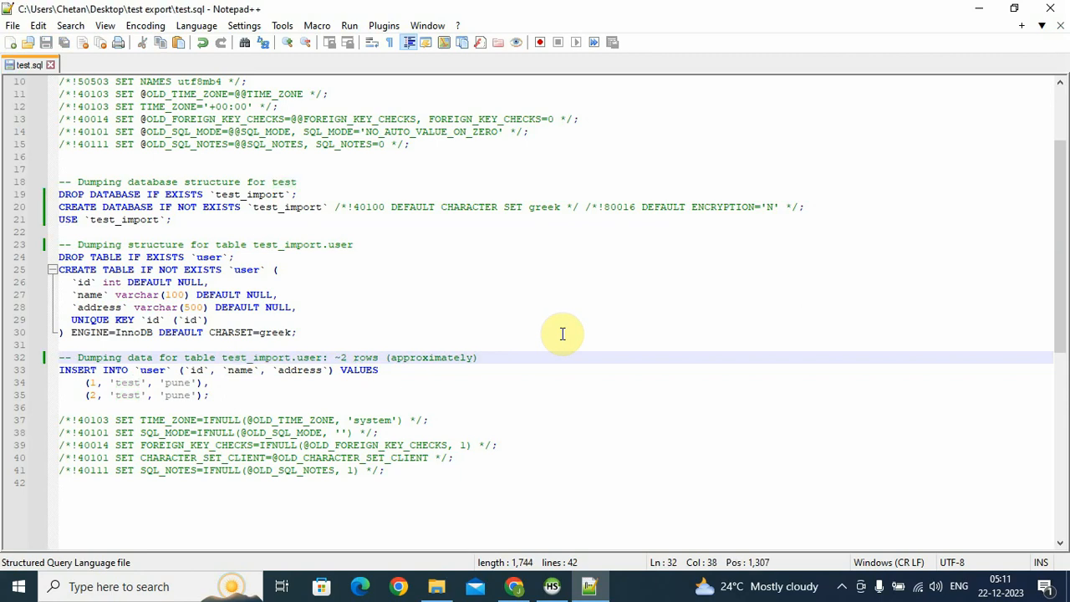
scroll(562, 334, "down", 1)
scroll(547, 328, "up", 1)
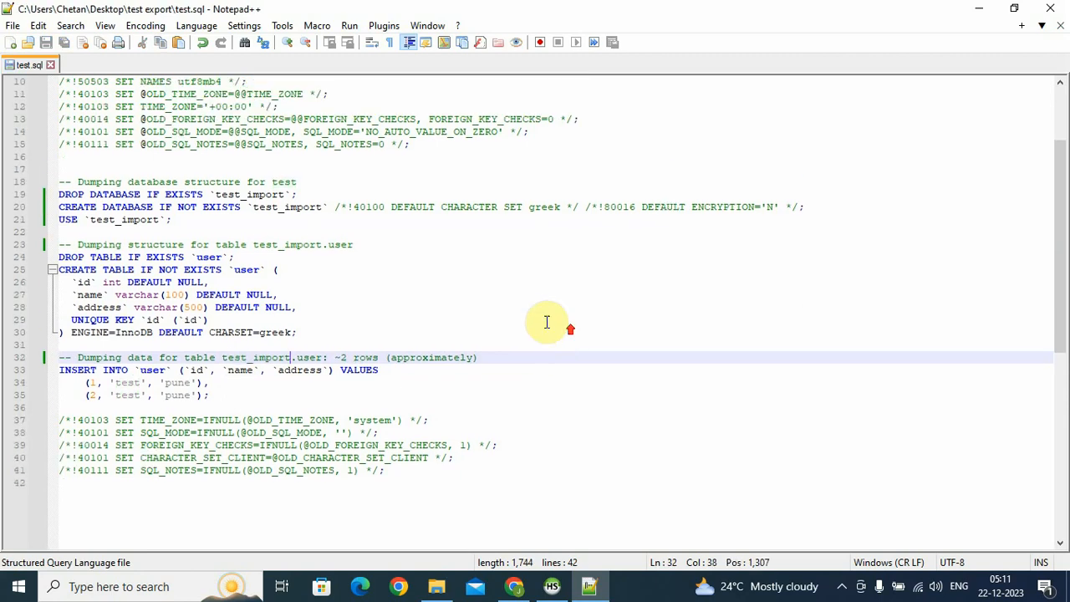
scroll(280, 234, "up", 3)
scroll(284, 232, "down", 7)
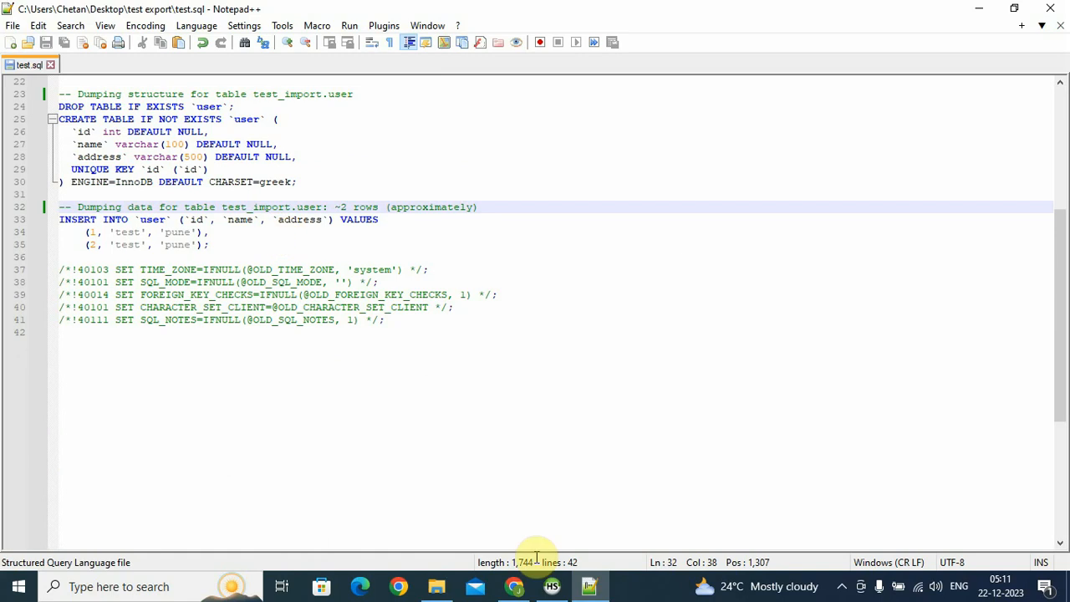
left_click(552, 586)
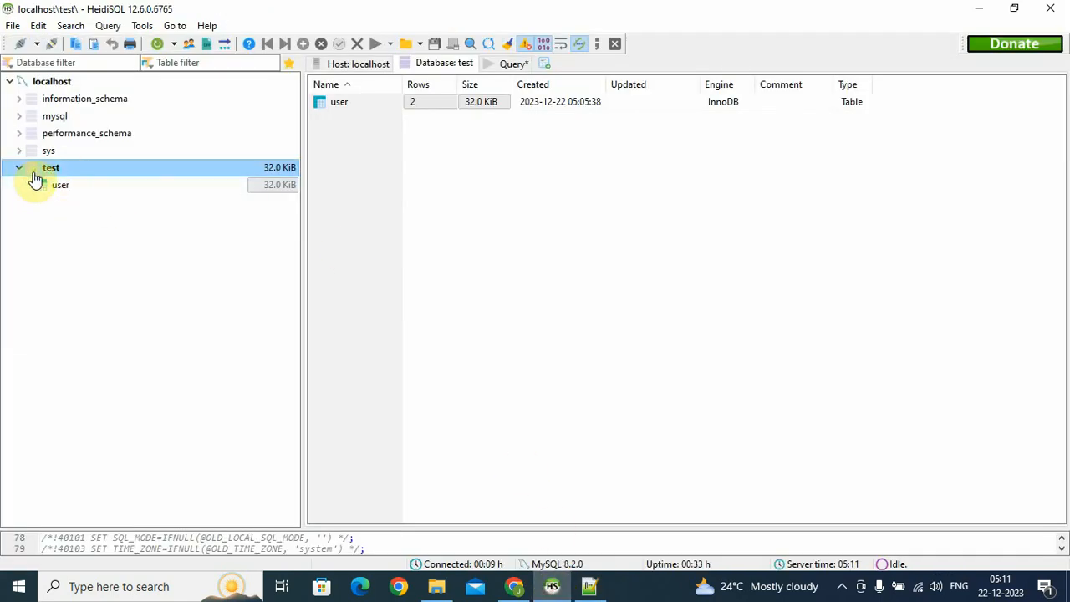
Run test export\test.sql via Run SQL file with auto-detected encoding, then refresh the tree
left_click(12, 27)
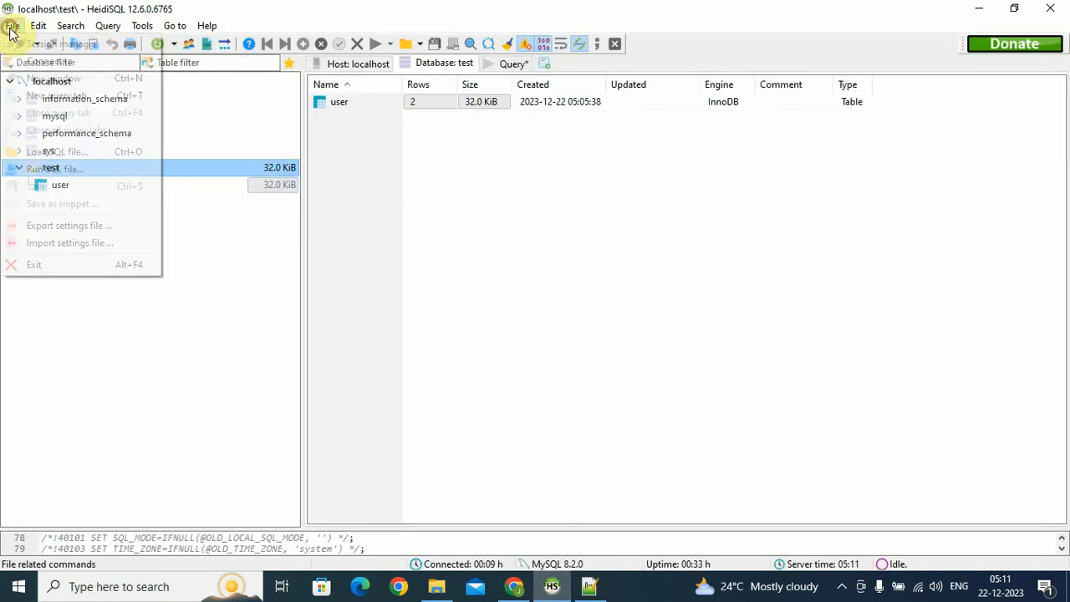
left_click(78, 171)
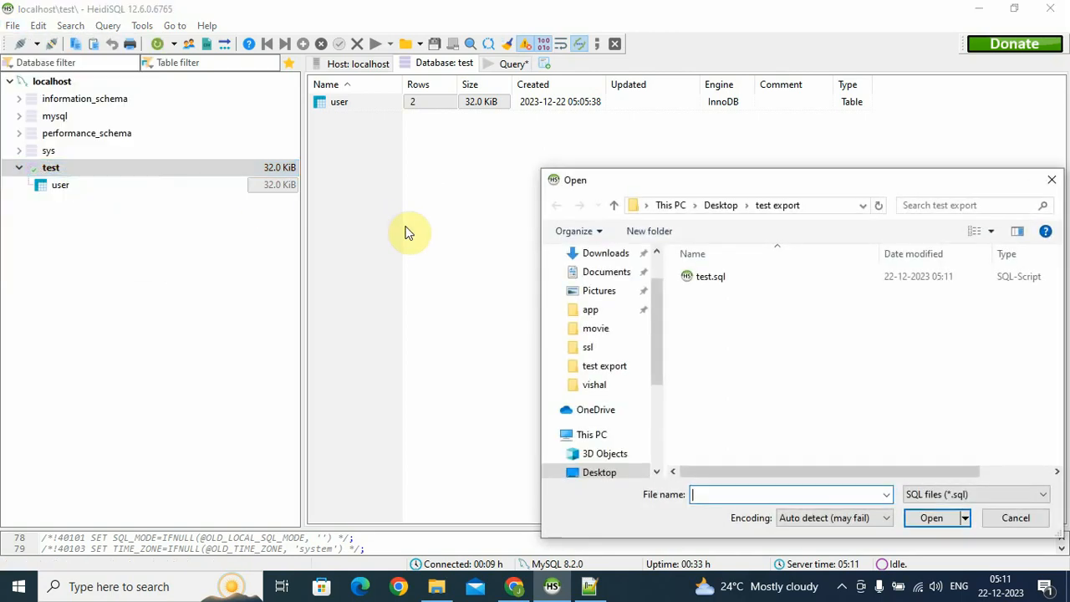
left_click_drag(713, 189, 527, 186)
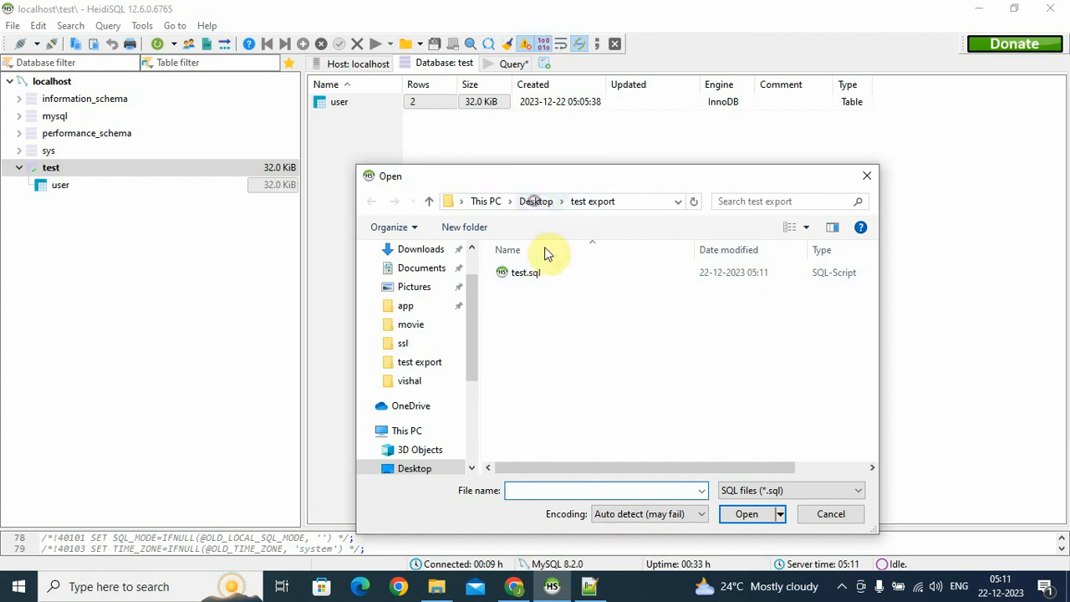
left_click(536, 201)
double_click(543, 293)
double_click(526, 272)
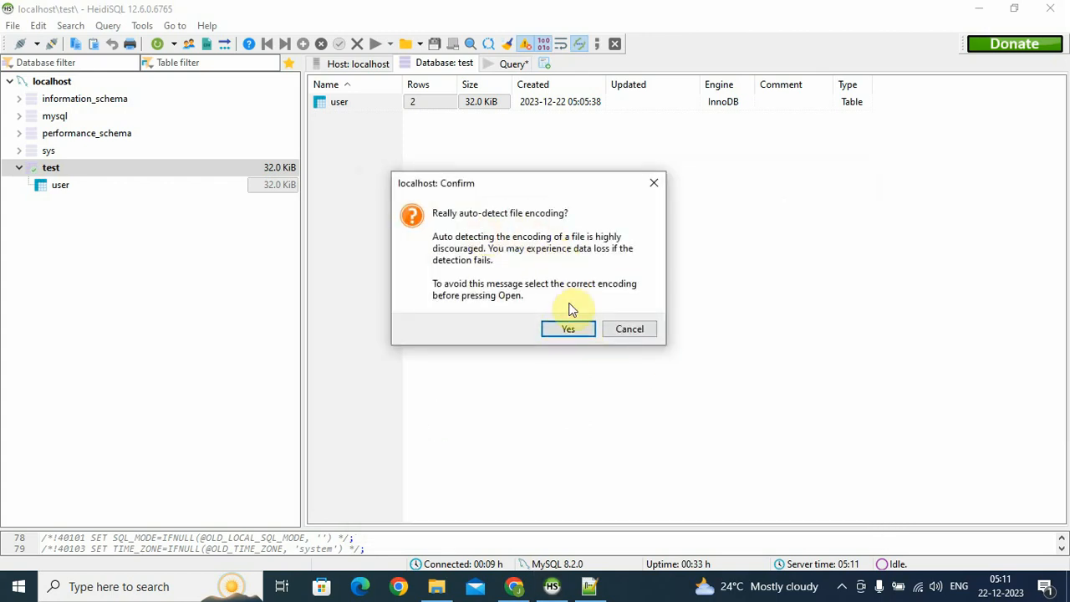
left_click(571, 330)
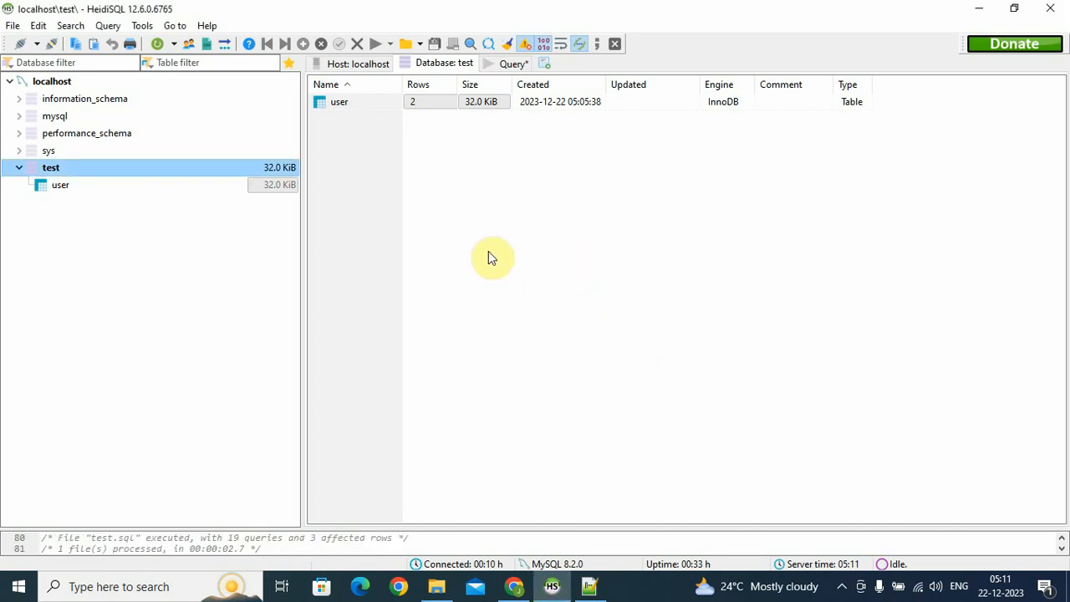
left_click(159, 44)
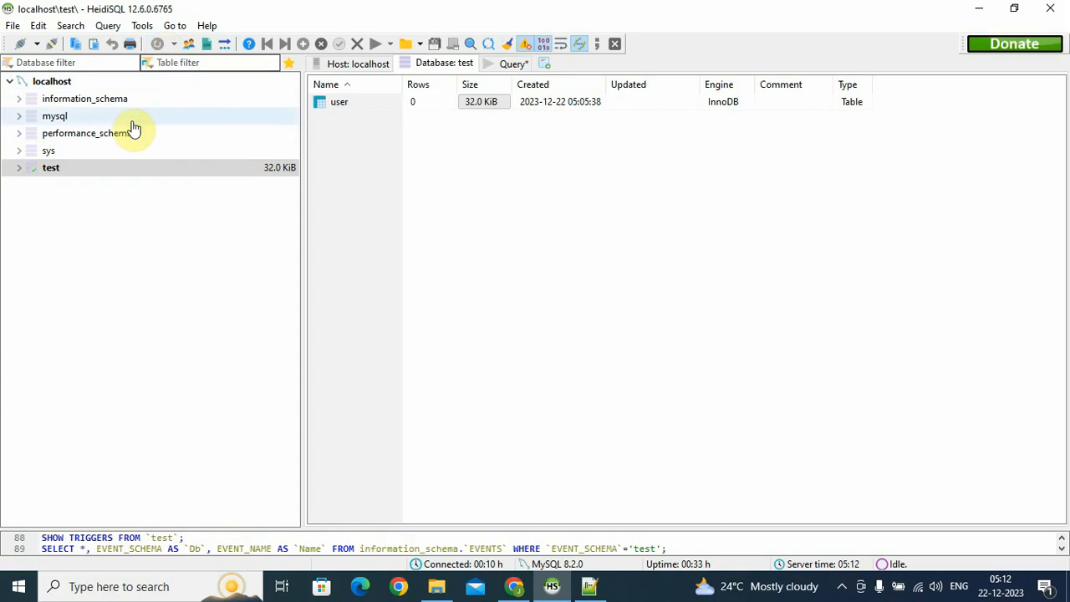
Close HeidiSQL without saving the query and relaunch it from Windows search
left_click(1050, 8)
left_click(602, 313)
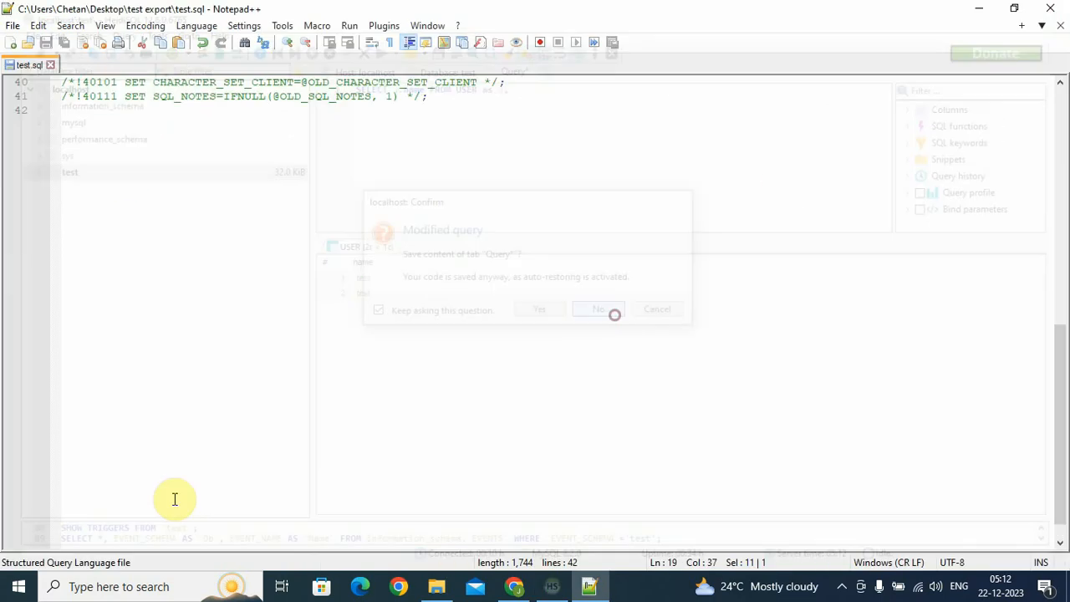
left_click(15, 587)
type("he")
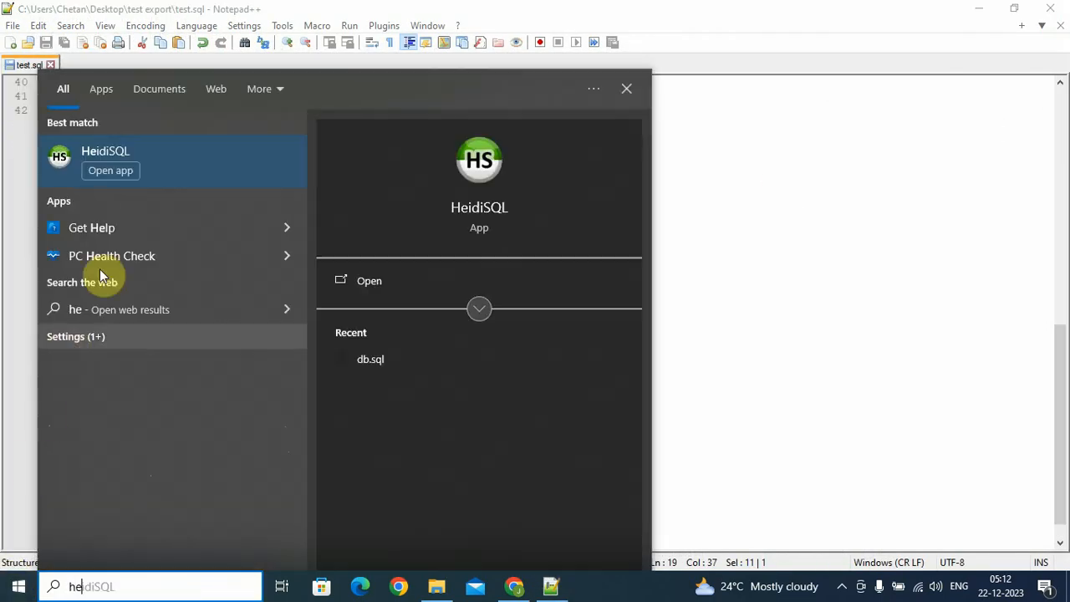
left_click(211, 162)
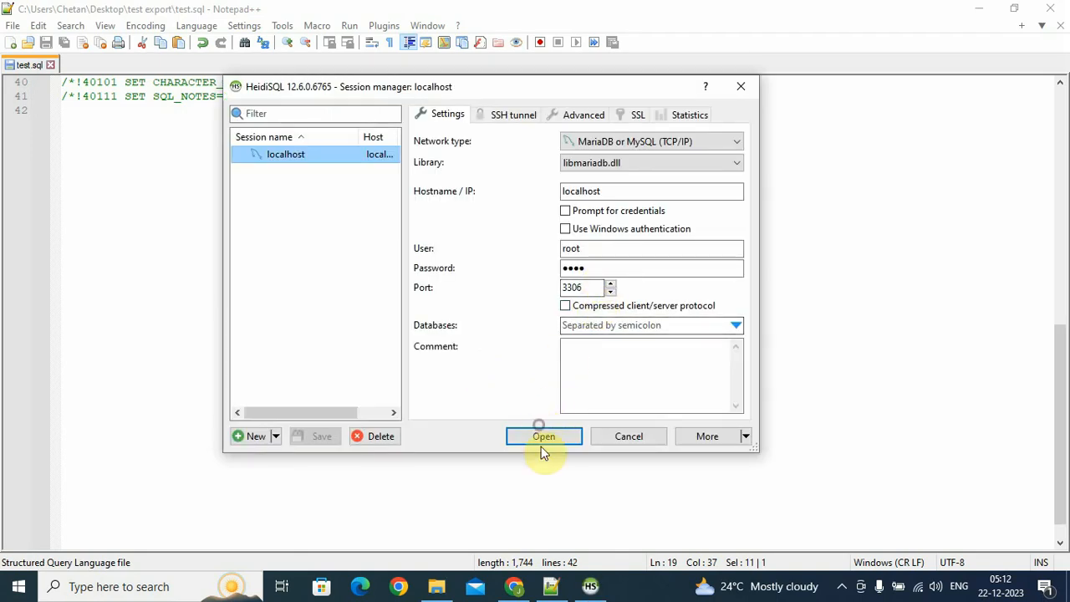
Connect to localhost and show the two rows of test_import's user table in the Data tab
left_click(544, 443)
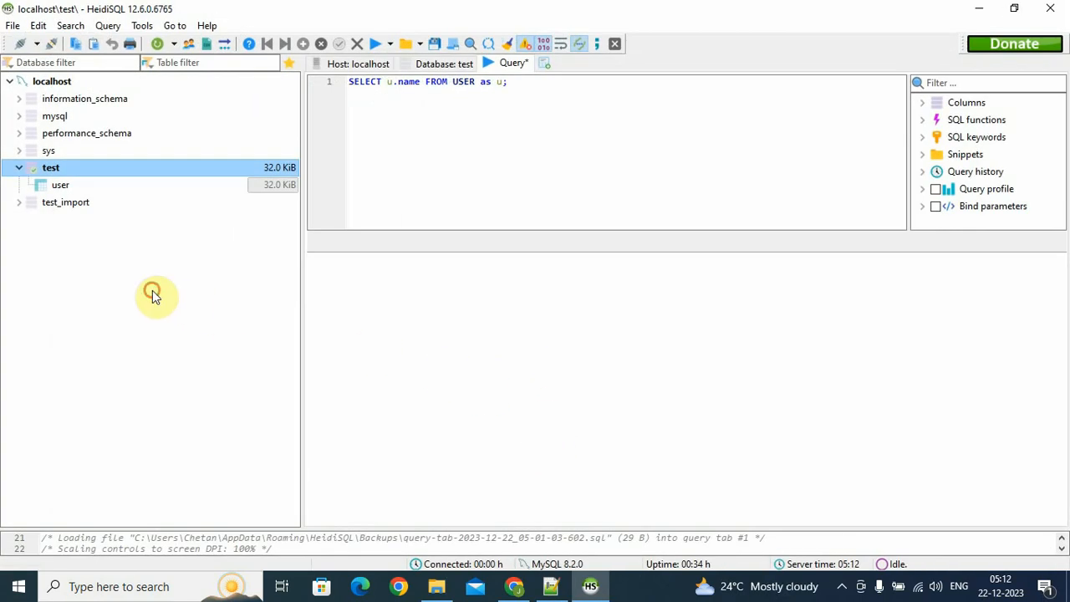
left_click(65, 203)
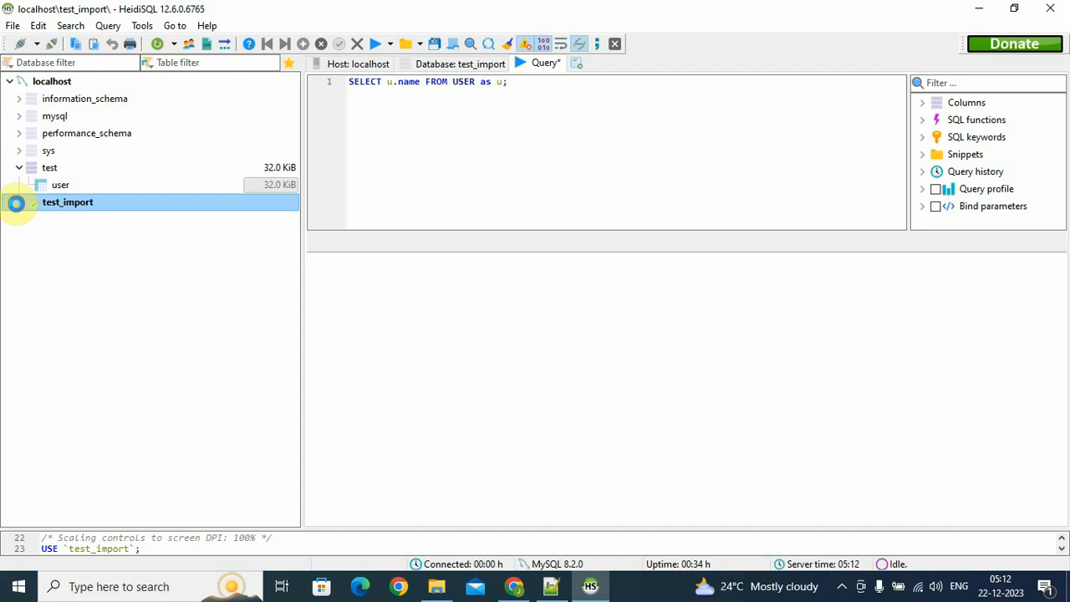
left_click(83, 223)
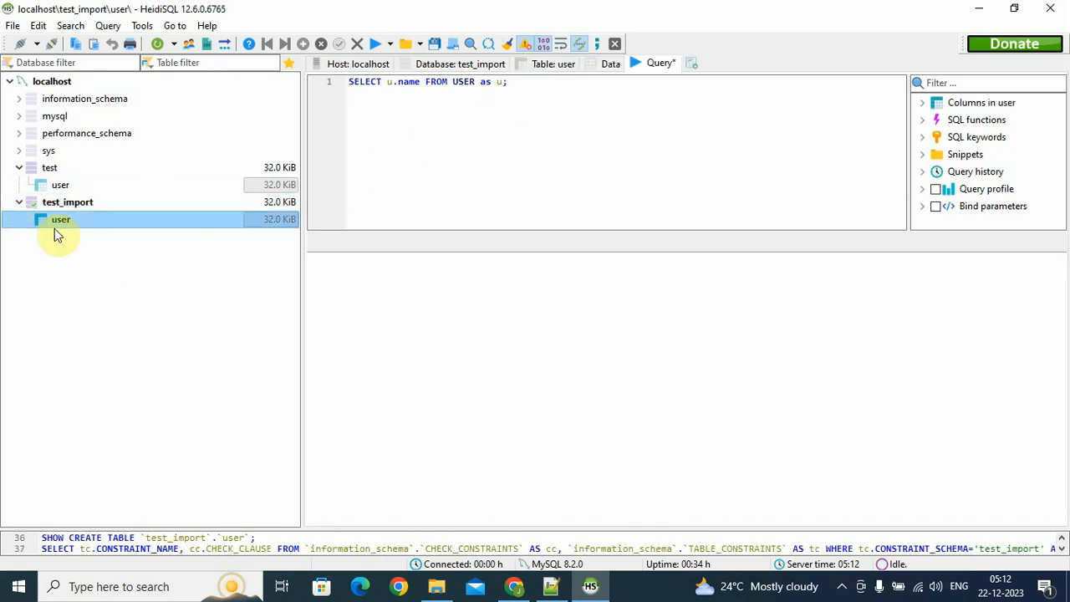
left_click(609, 64)
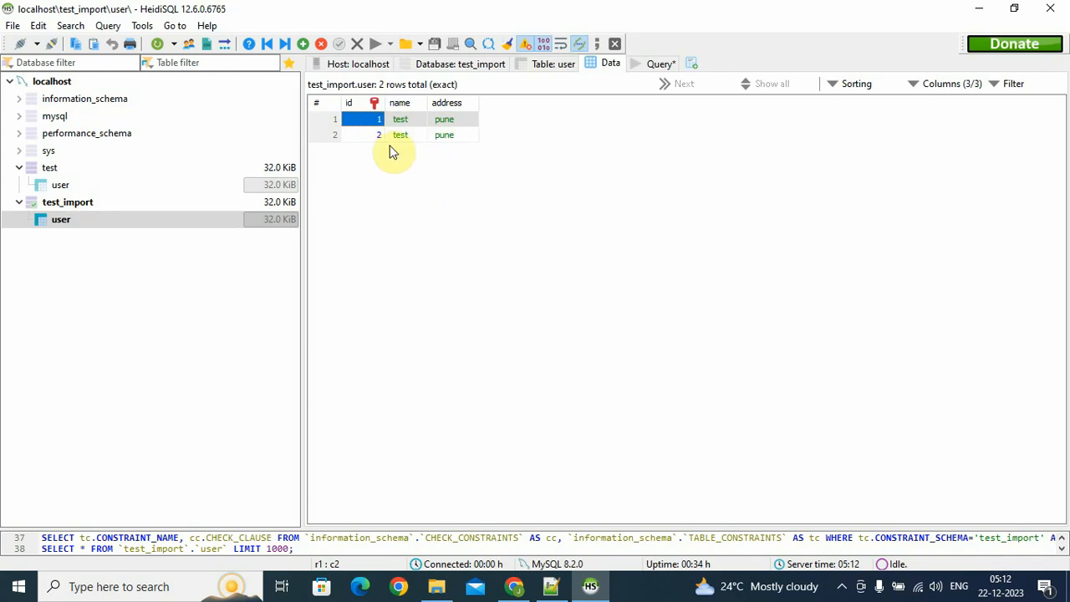
left_click(355, 209)
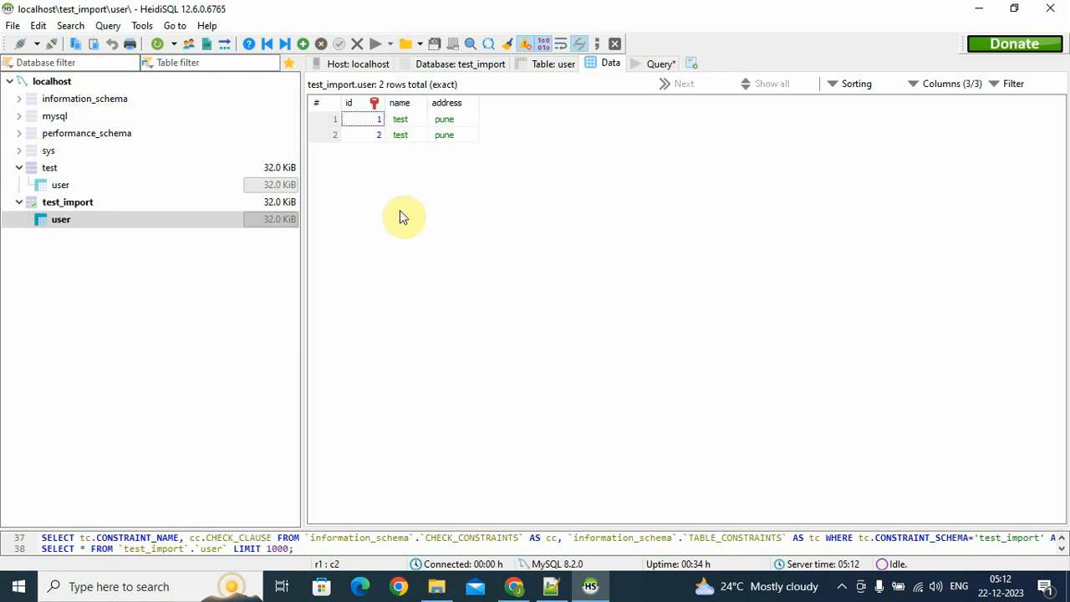
left_click(61, 184)
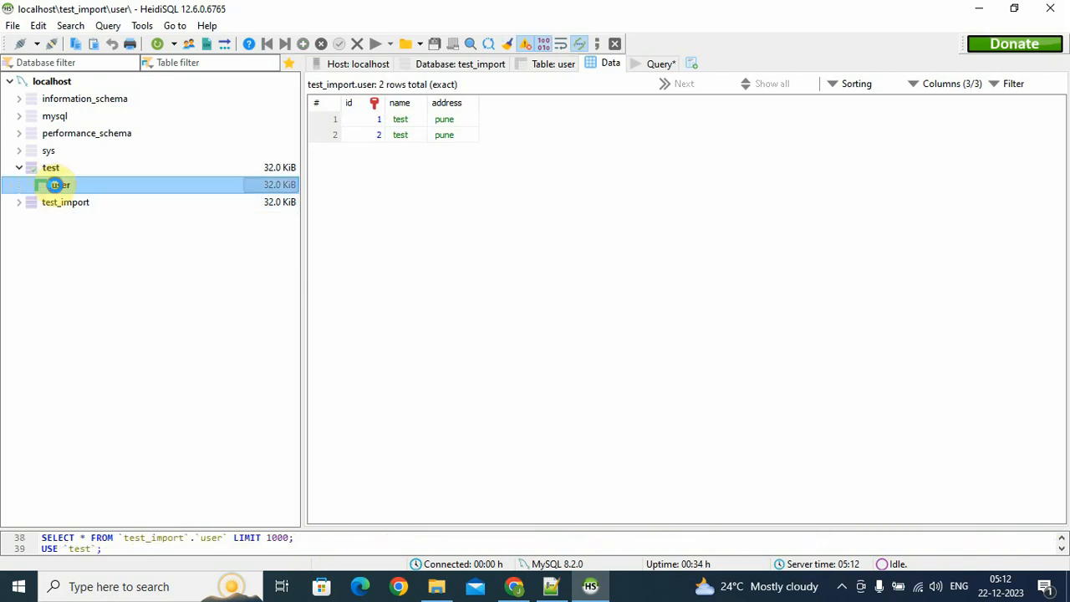
Select the test database and open the User manager from the Tools menu
left_click(121, 170)
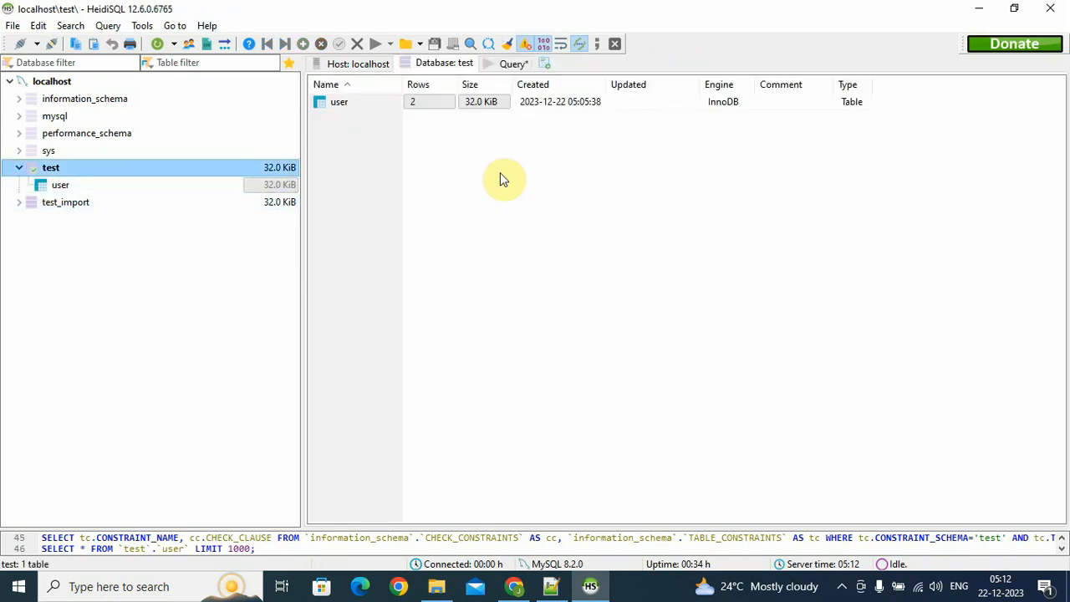
left_click(149, 30)
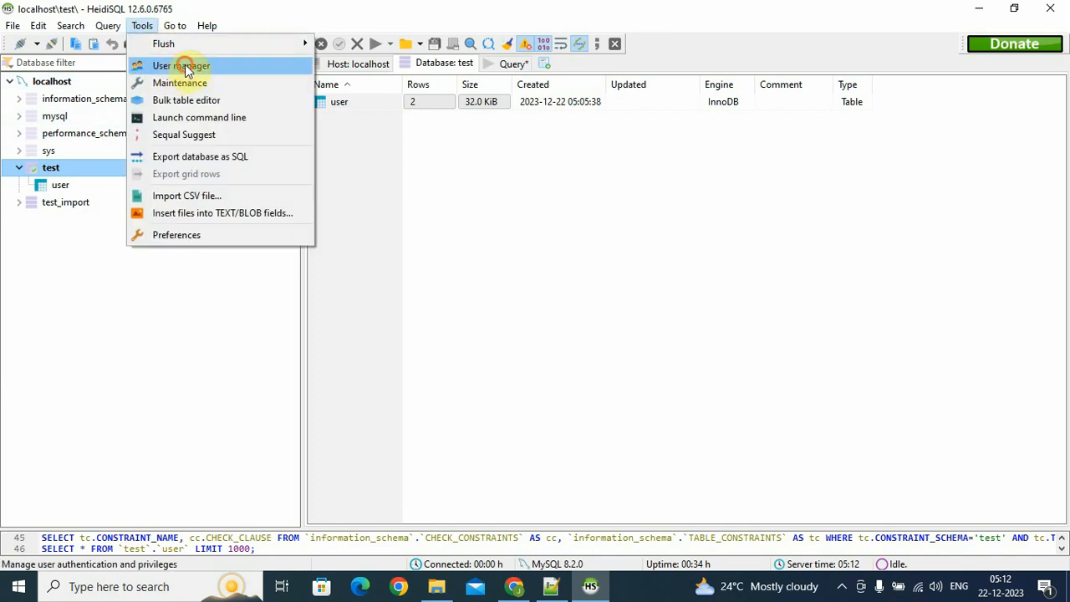
left_click(186, 68)
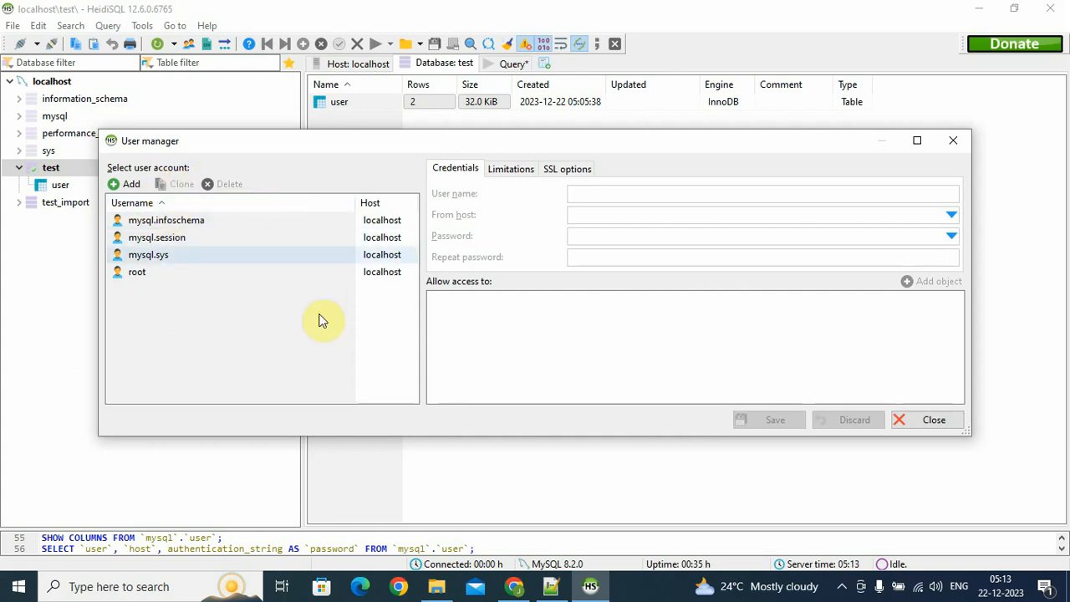
Add a new account named test on host localhost and enter its password twice
left_click(132, 185)
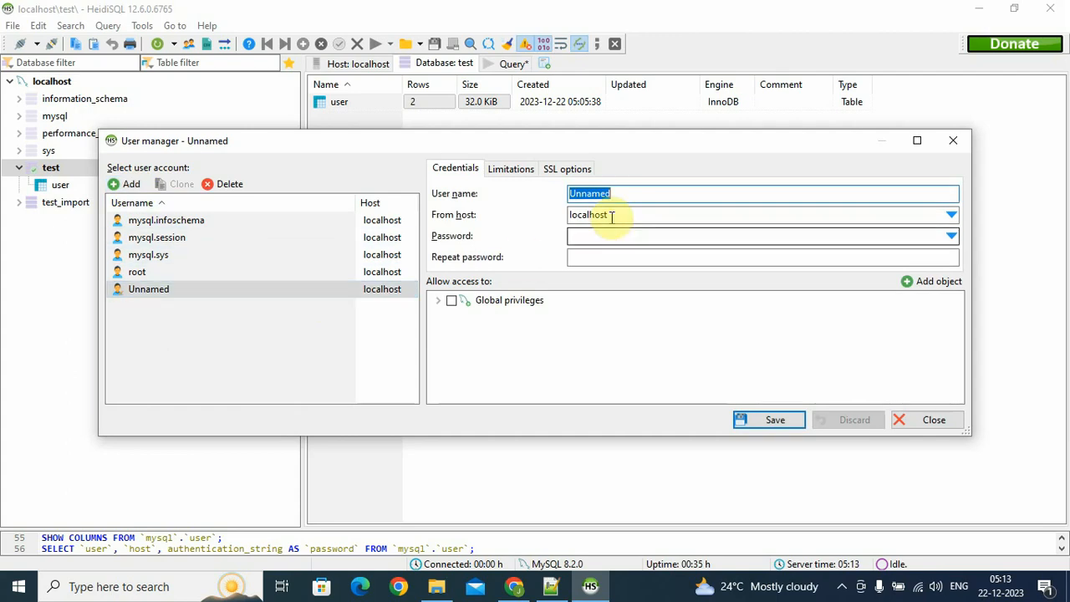
left_click(641, 194)
type("test")
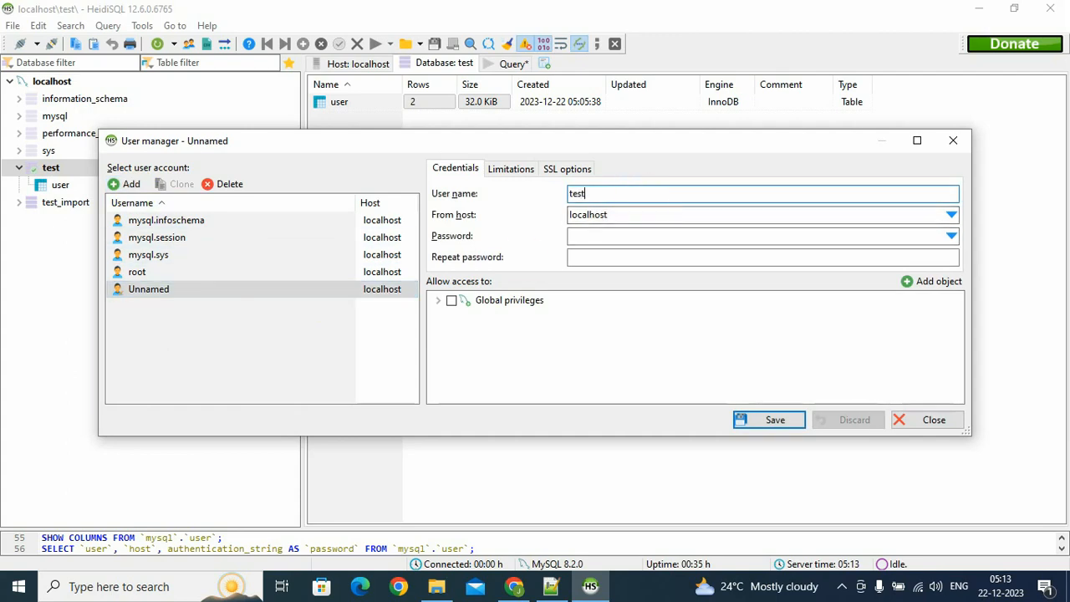
left_click(633, 214)
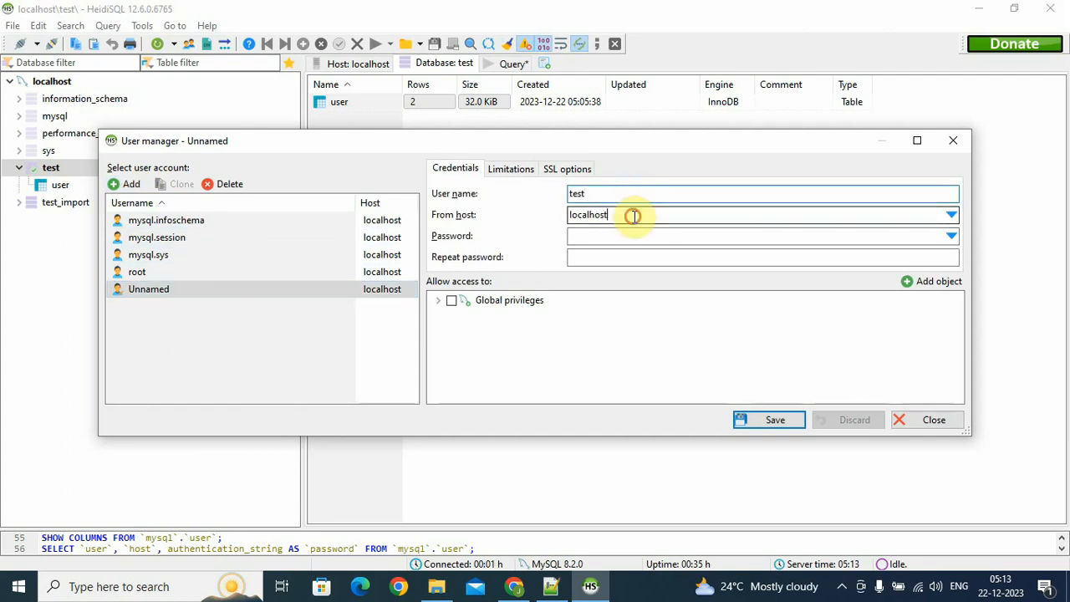
left_click(623, 240)
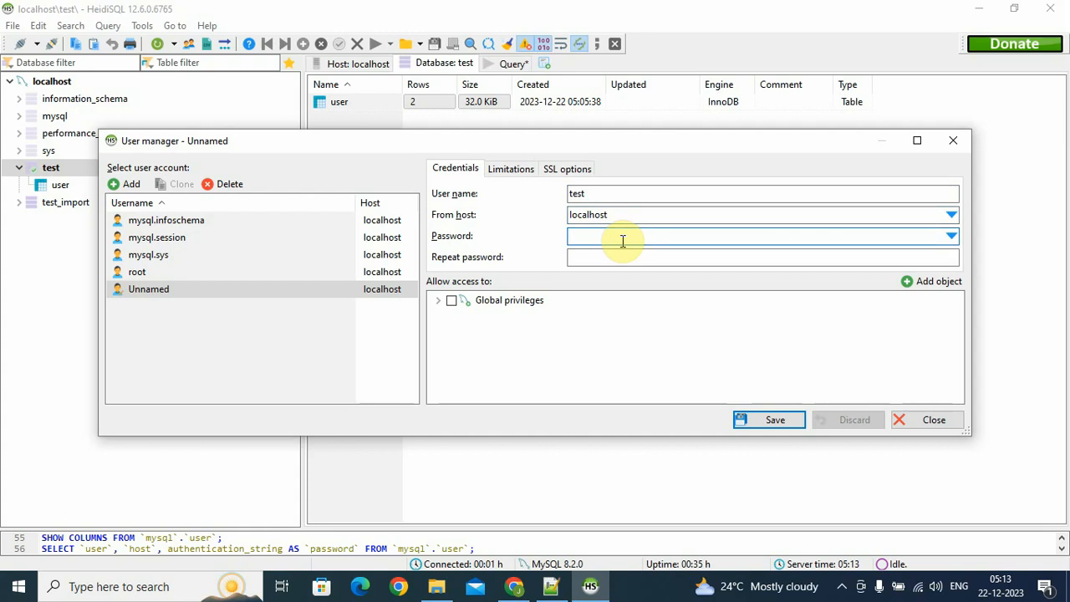
type("1234")
left_click(610, 257)
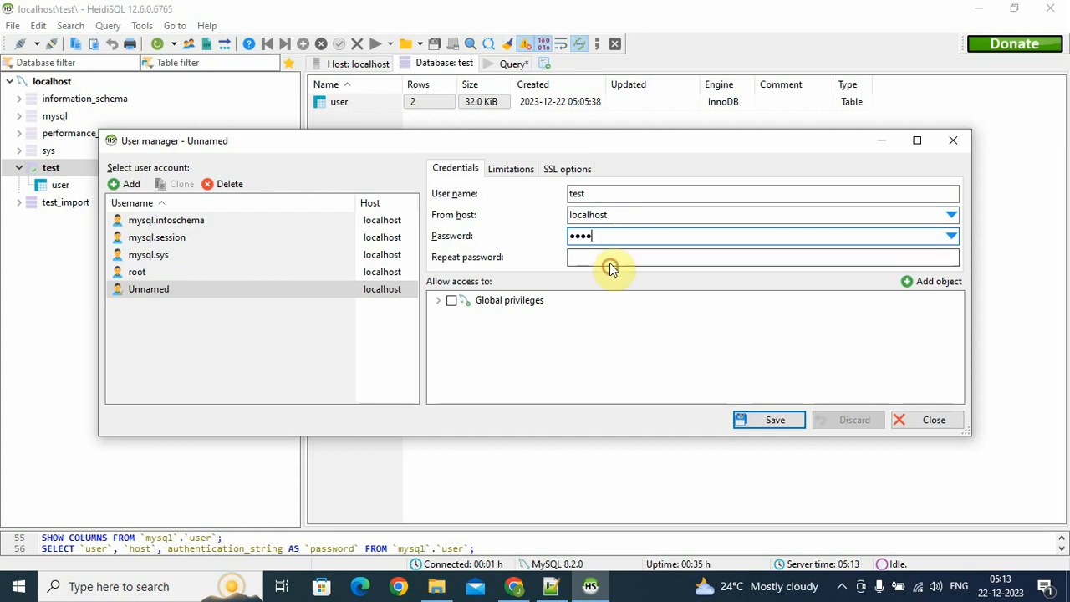
type("1234")
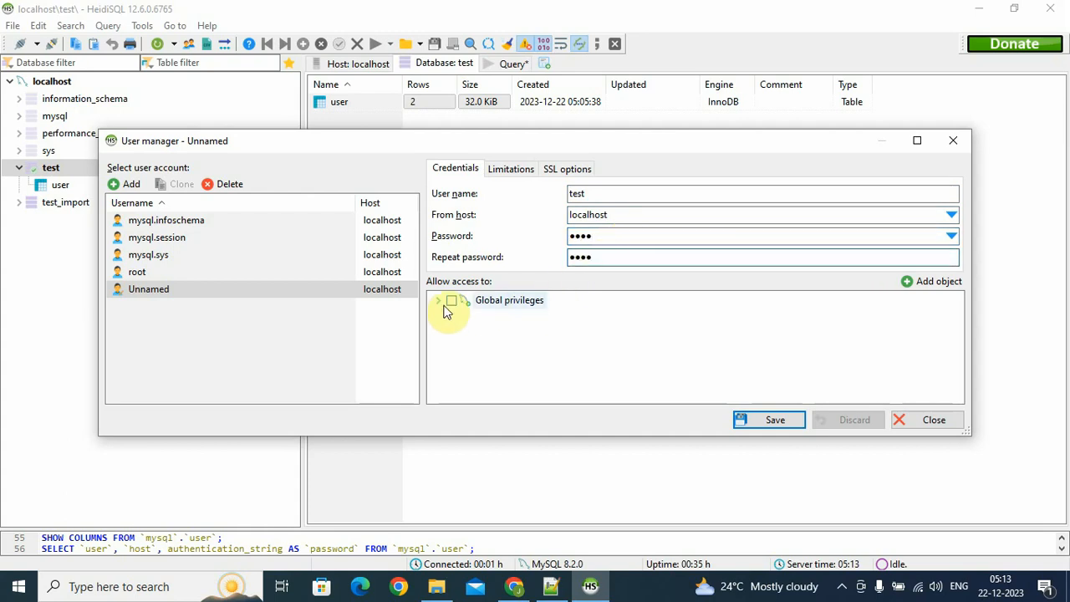
Grant the account the global SELECT privilege, save it and close the User manager
left_click(437, 302)
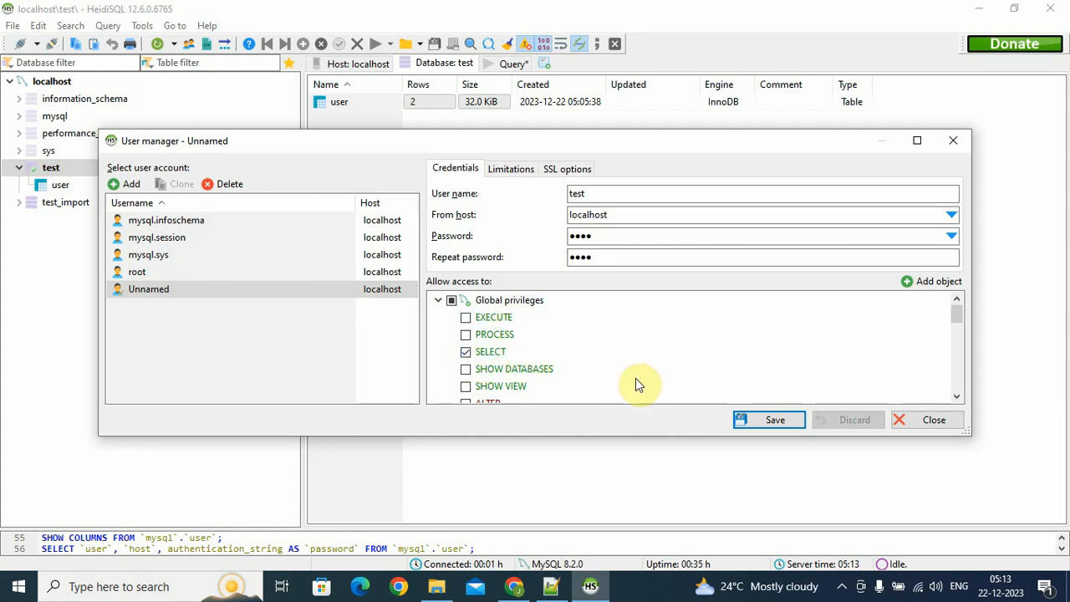
scroll(640, 380, "down", 1)
scroll(635, 378, "up", 1)
left_click(777, 420)
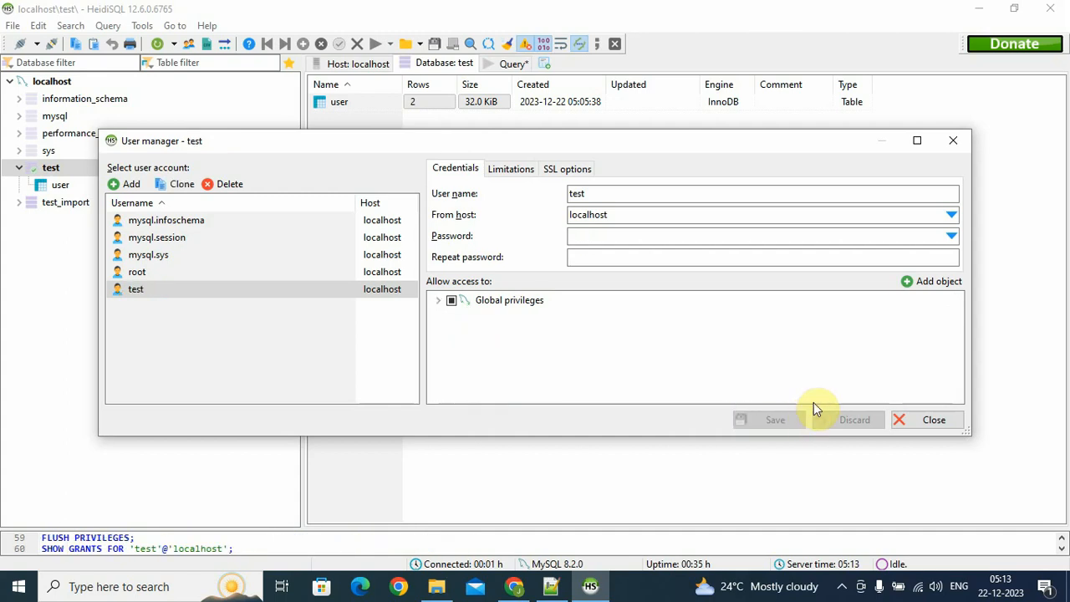
left_click(924, 419)
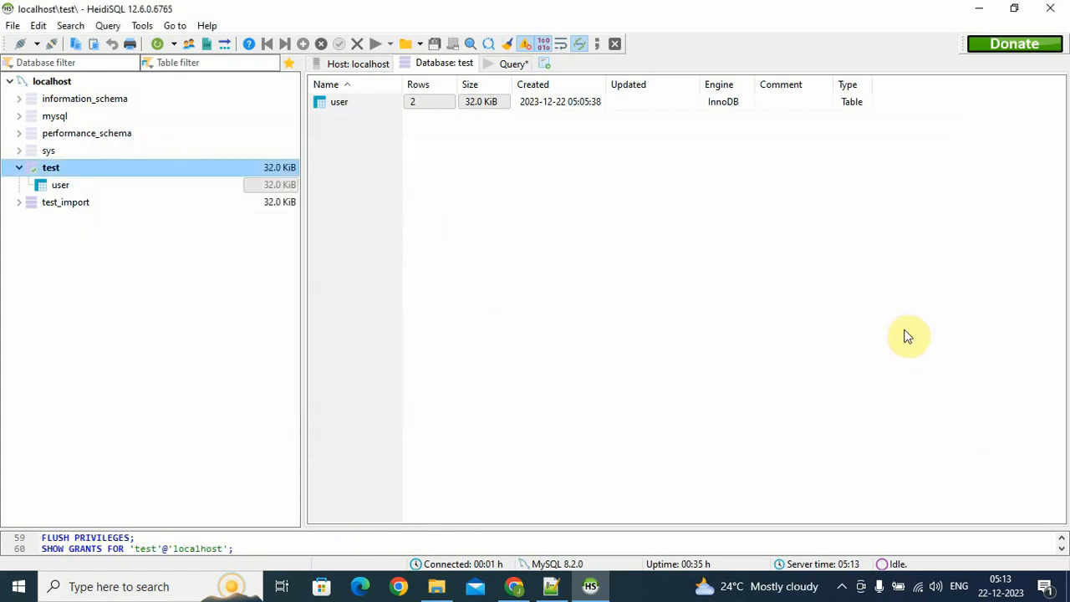
Quit HeidiSQL, discarding the unsaved query, and start it again from Windows search
left_click(1060, 13)
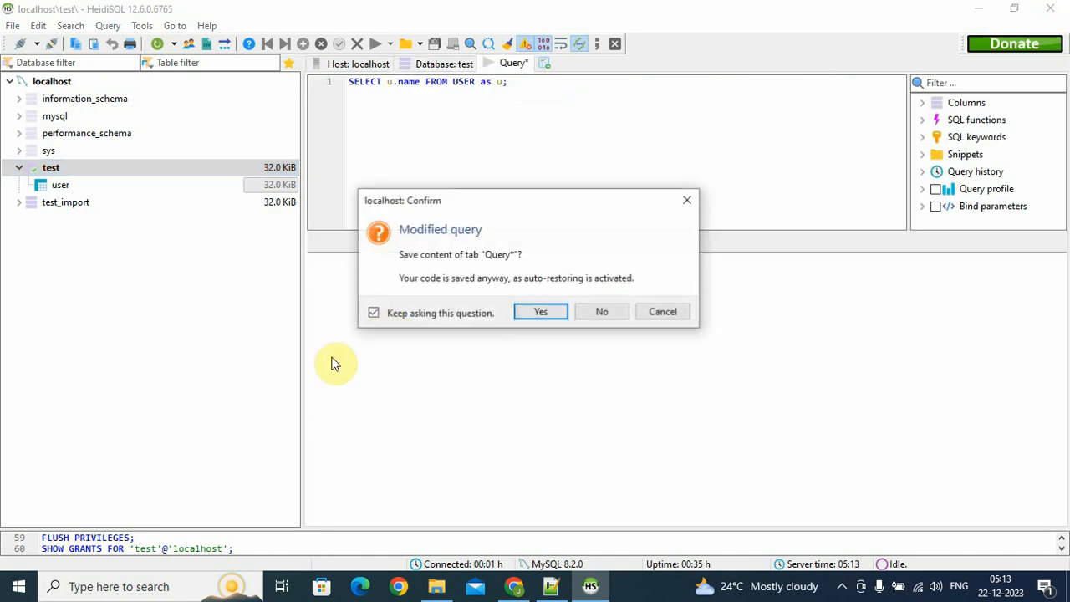
left_click(585, 312)
left_click(3, 595)
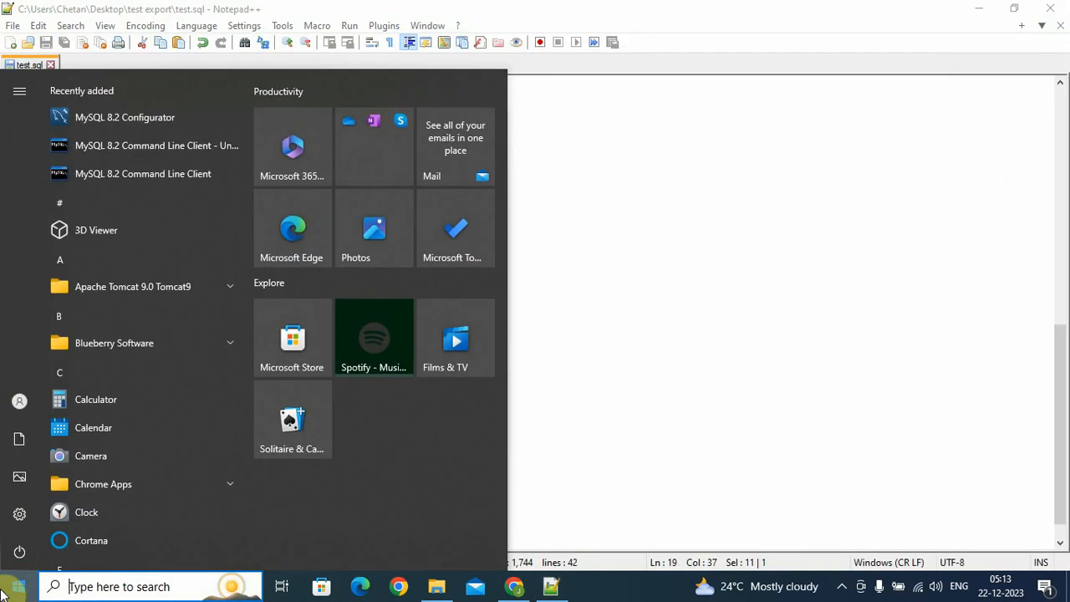
type("he")
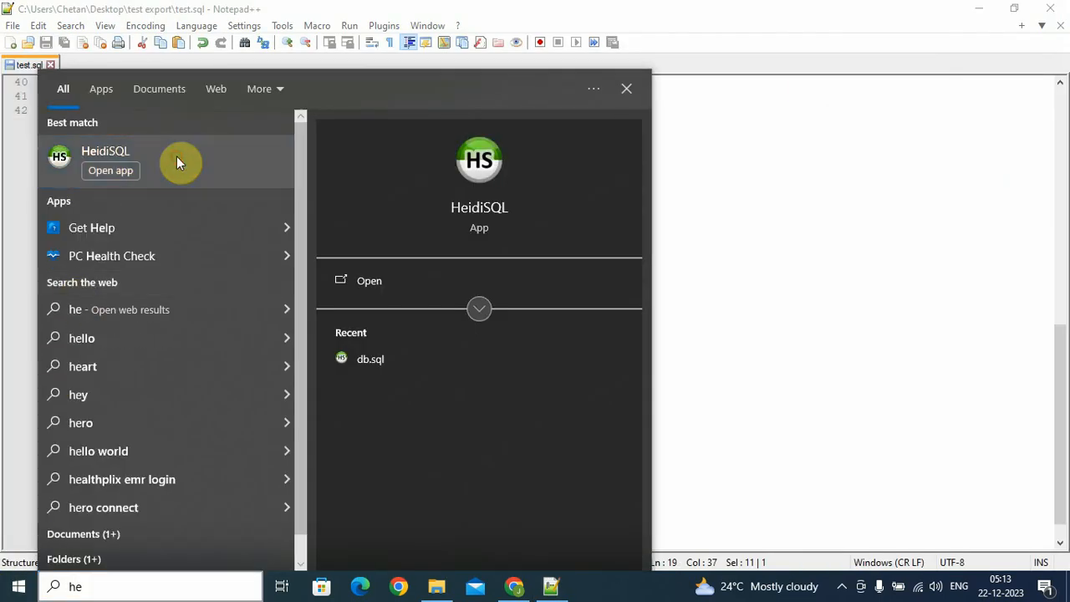
left_click(176, 158)
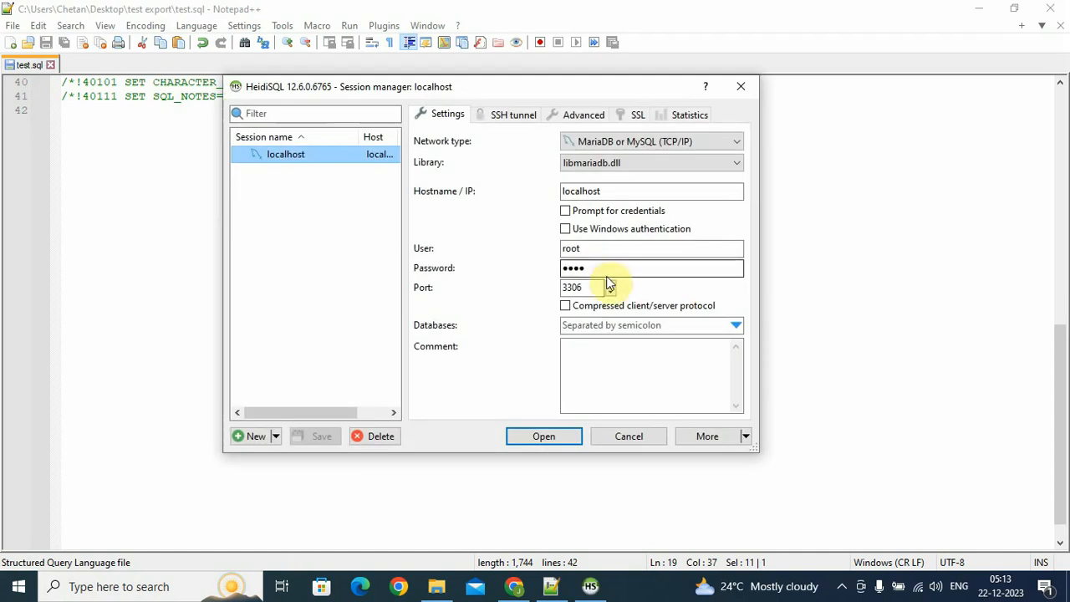
Log in to the localhost session as user test, declining to save the session changes
double_click(617, 244)
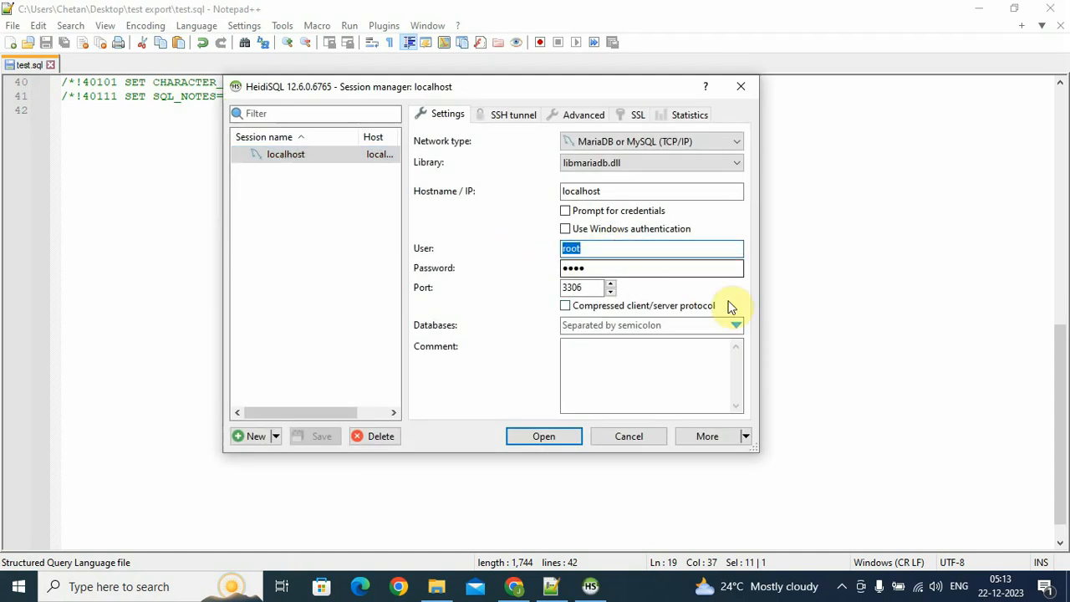
type("test")
key("Tab")
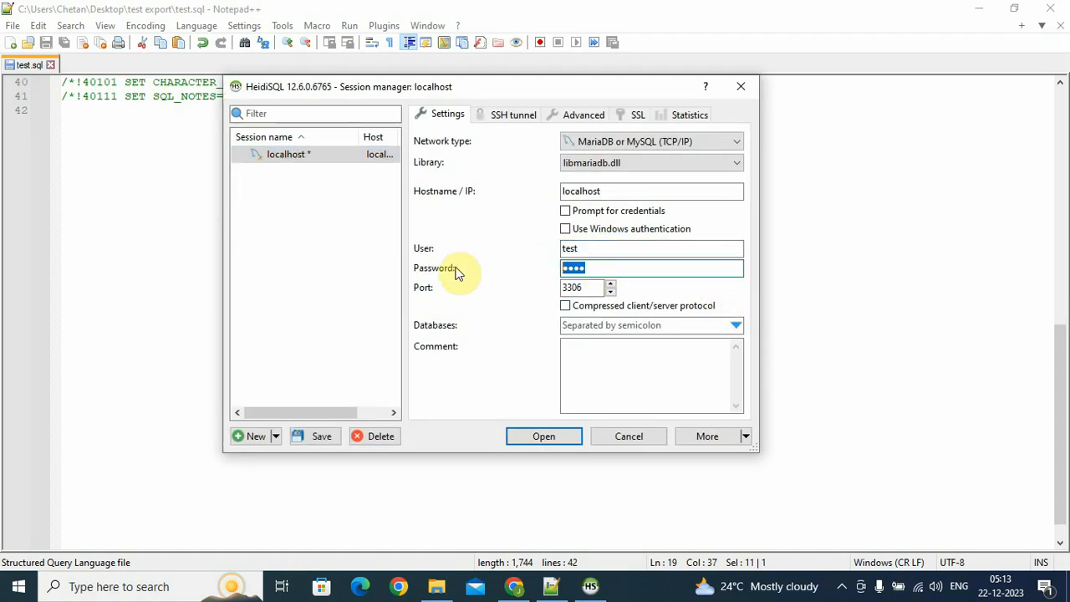
type("test")
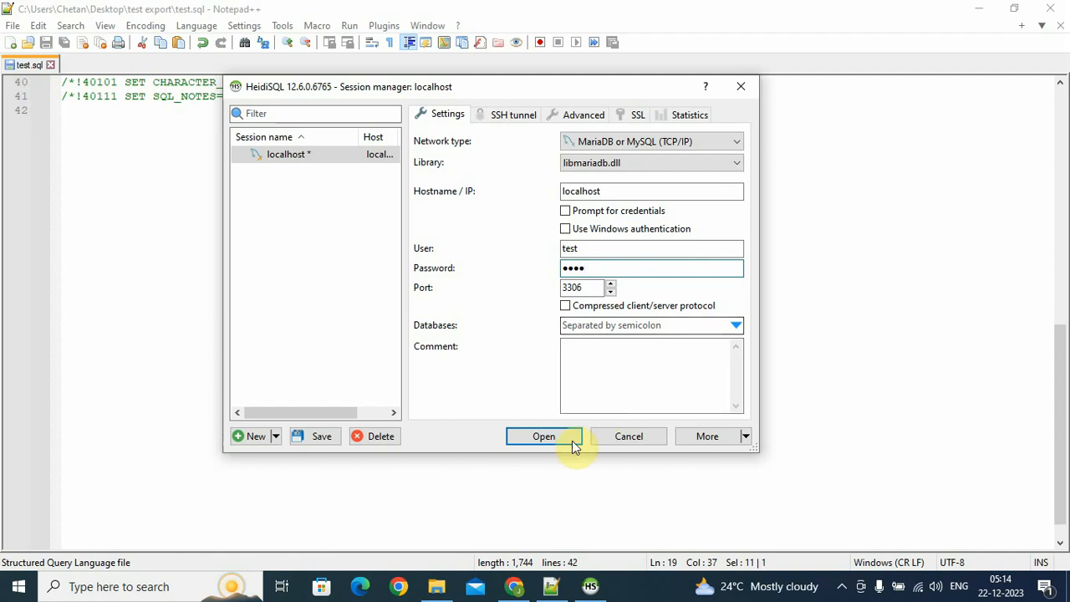
left_click(562, 433)
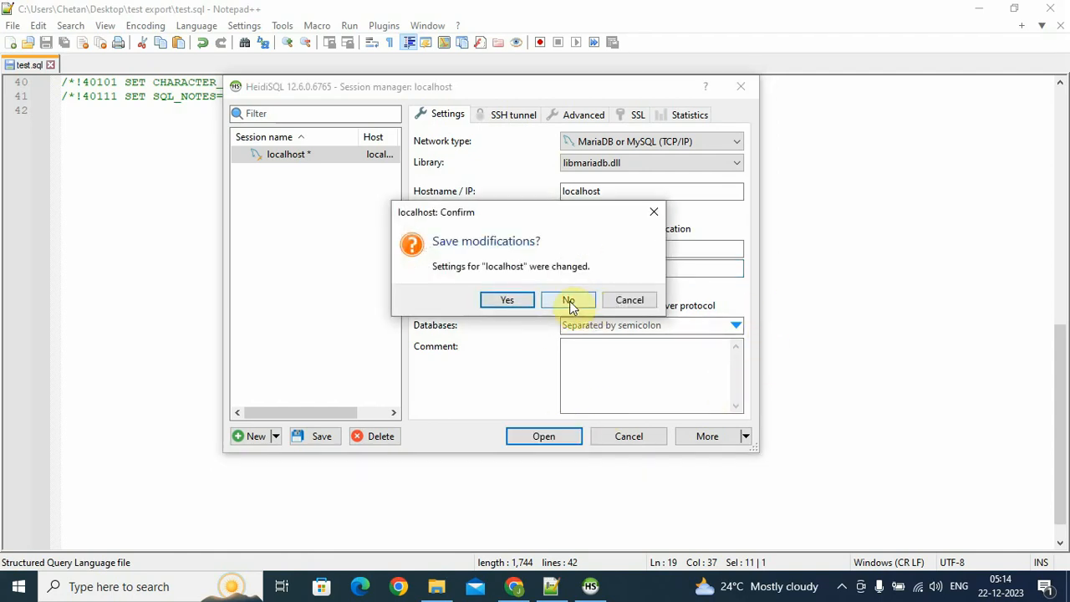
left_click(569, 302)
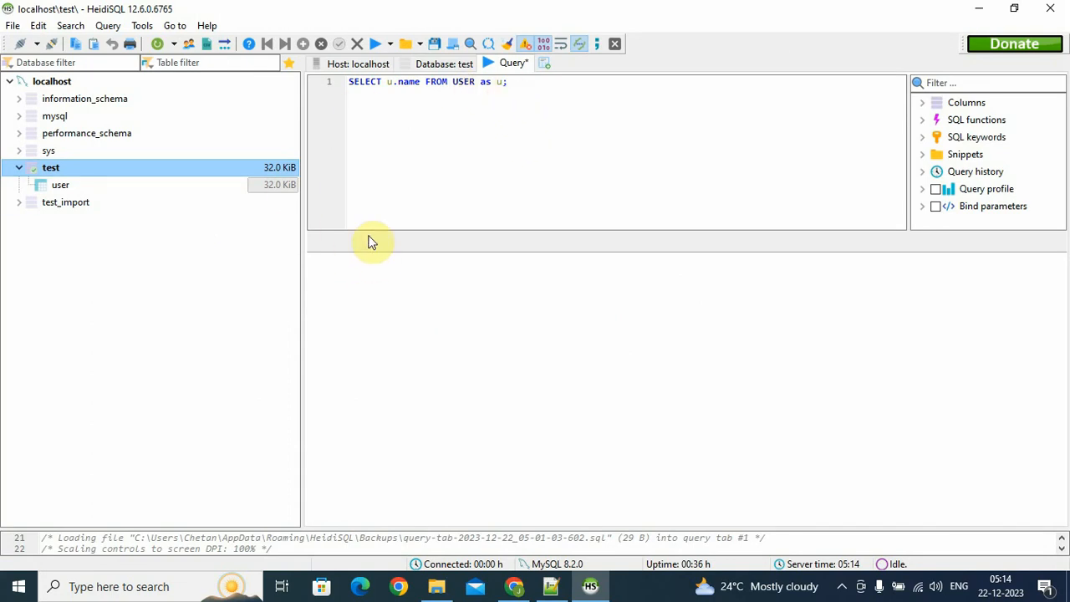
Open test's user table and run SELECT u.name FROM USER as u
left_click(19, 203)
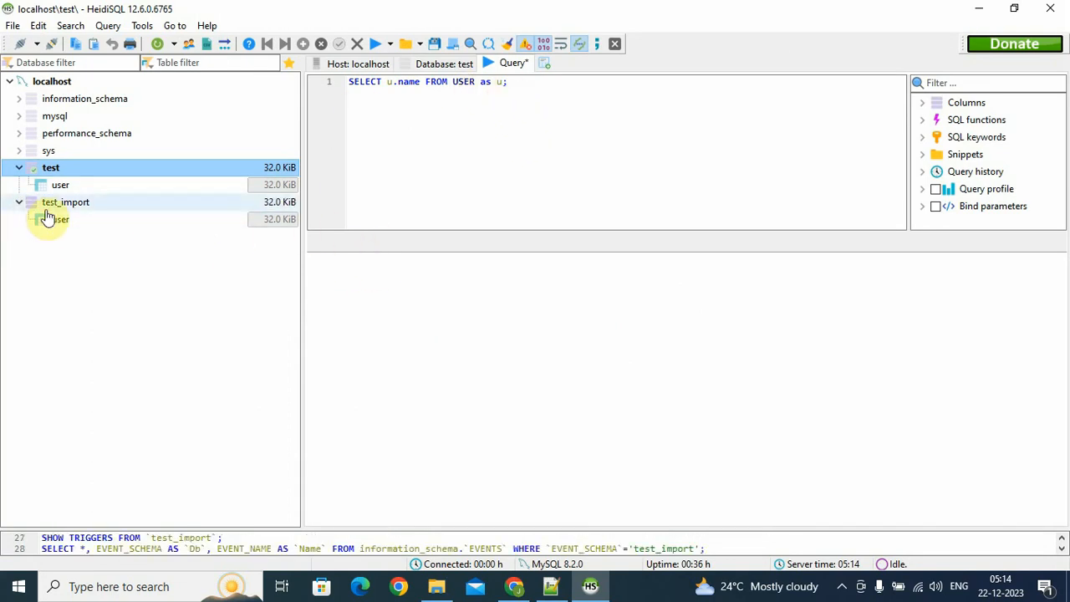
left_click(61, 189)
left_click_drag(557, 84, 348, 82)
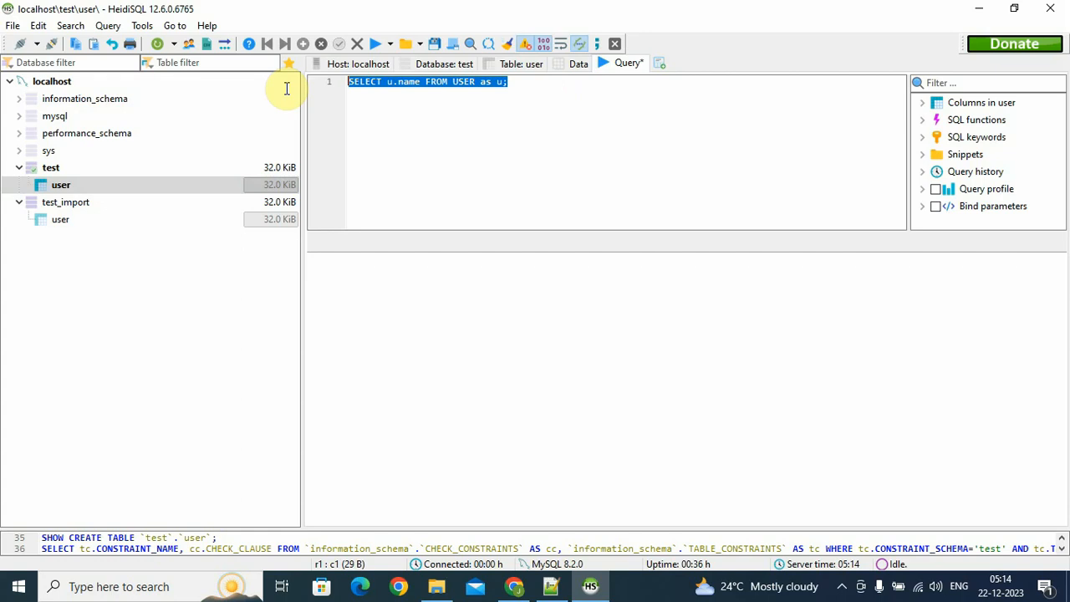
left_click(530, 107)
left_click_drag(544, 83, 315, 91)
left_click(375, 44)
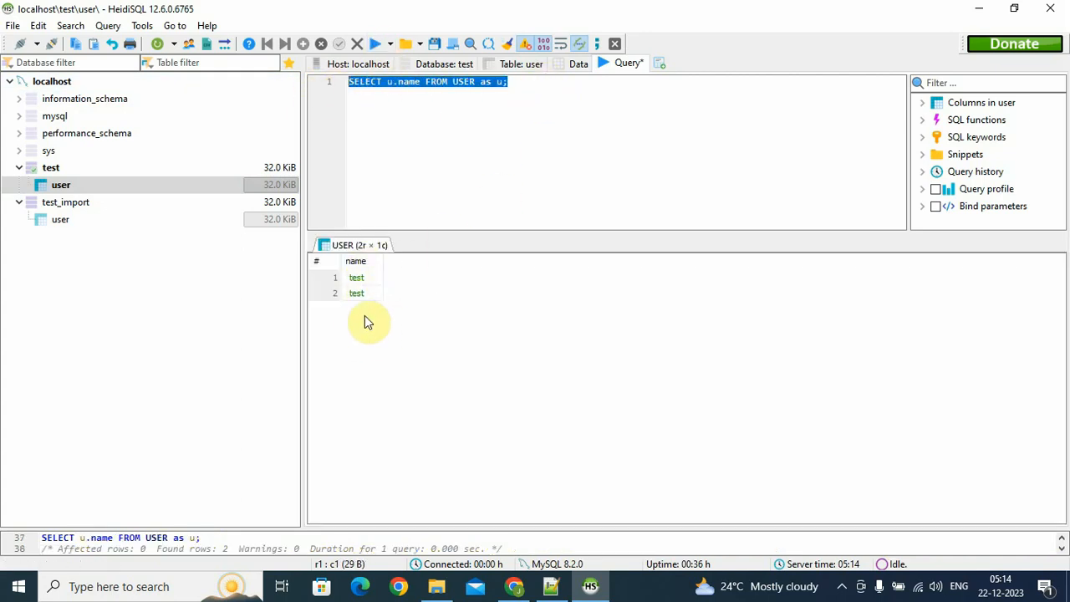
Replace u.name with * and rerun the query to get id, name and address for both rows
left_click(437, 100)
left_click_drag(425, 82, 381, 86)
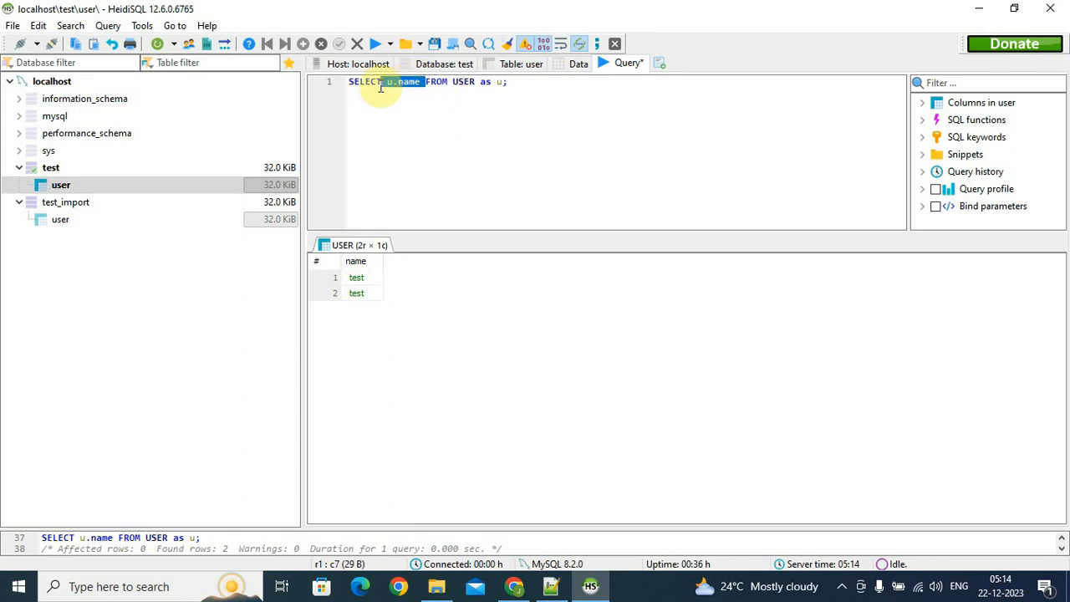
type("*")
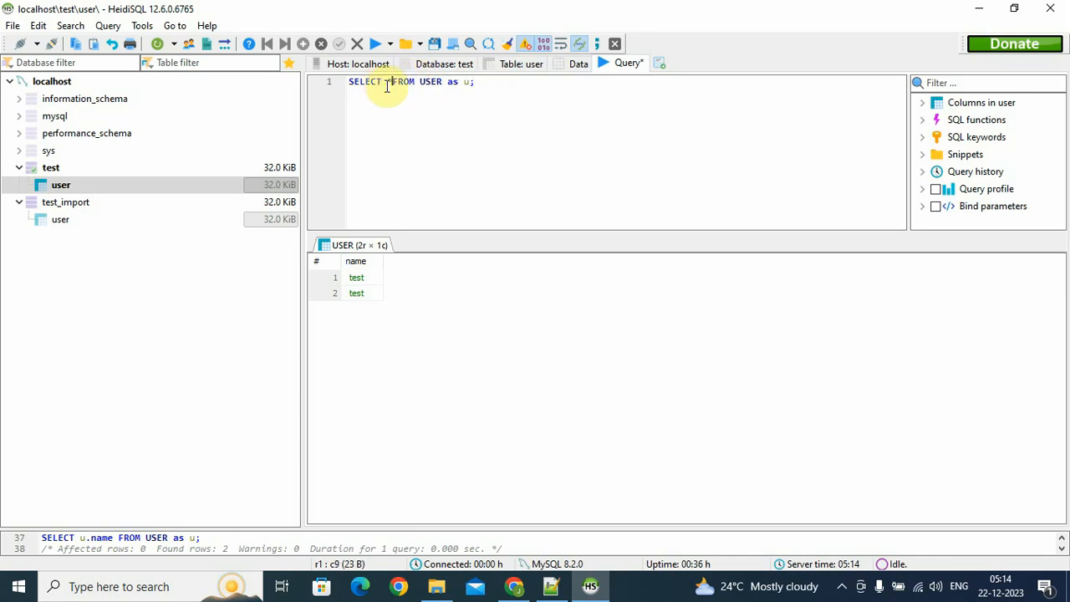
left_click(375, 43)
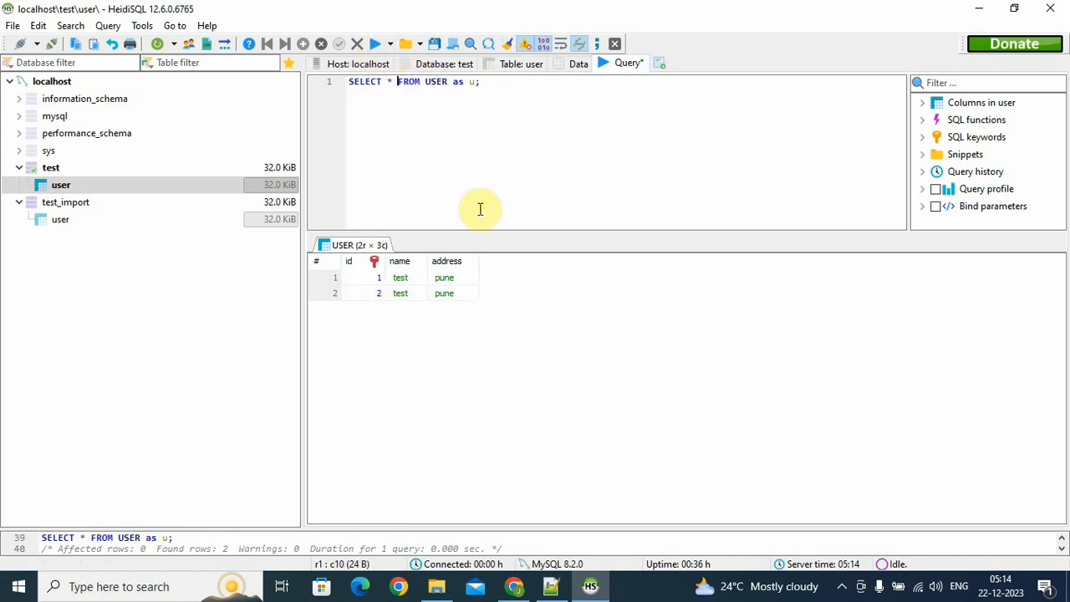
left_click_drag(547, 88, 275, 89)
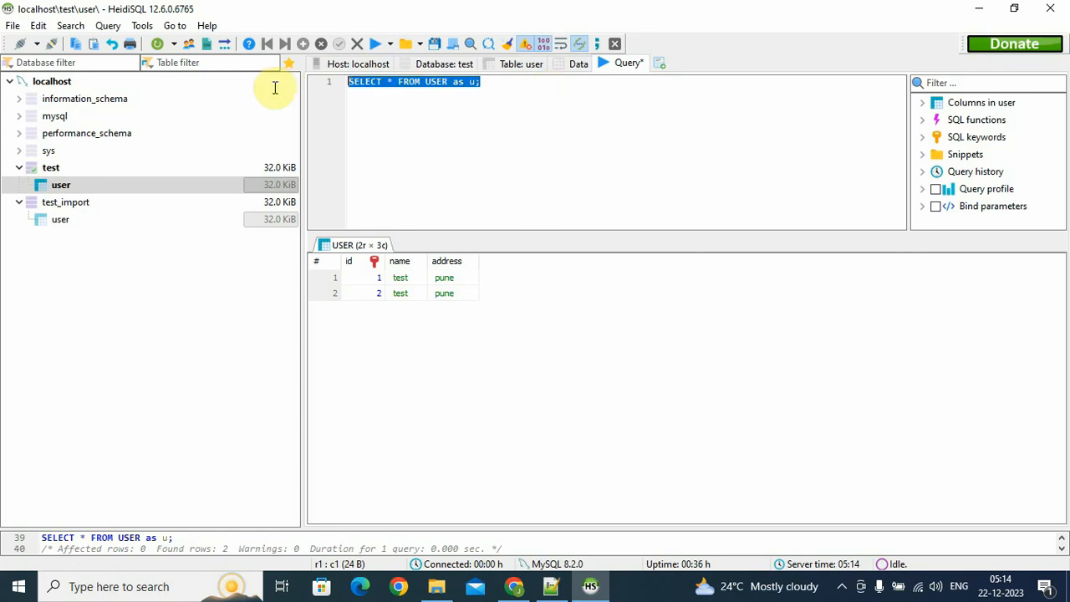
Attempt to drop the user table in test as the test user, triggering the DROP denied error
left_click(84, 169)
left_click(79, 187)
right_click(83, 192)
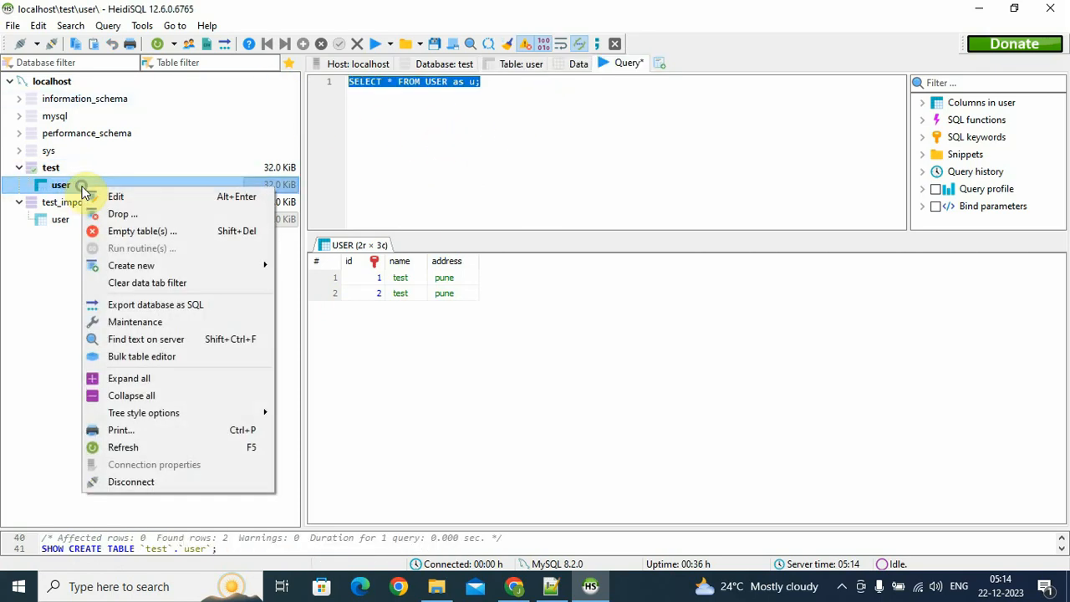
left_click(117, 214)
left_click(569, 301)
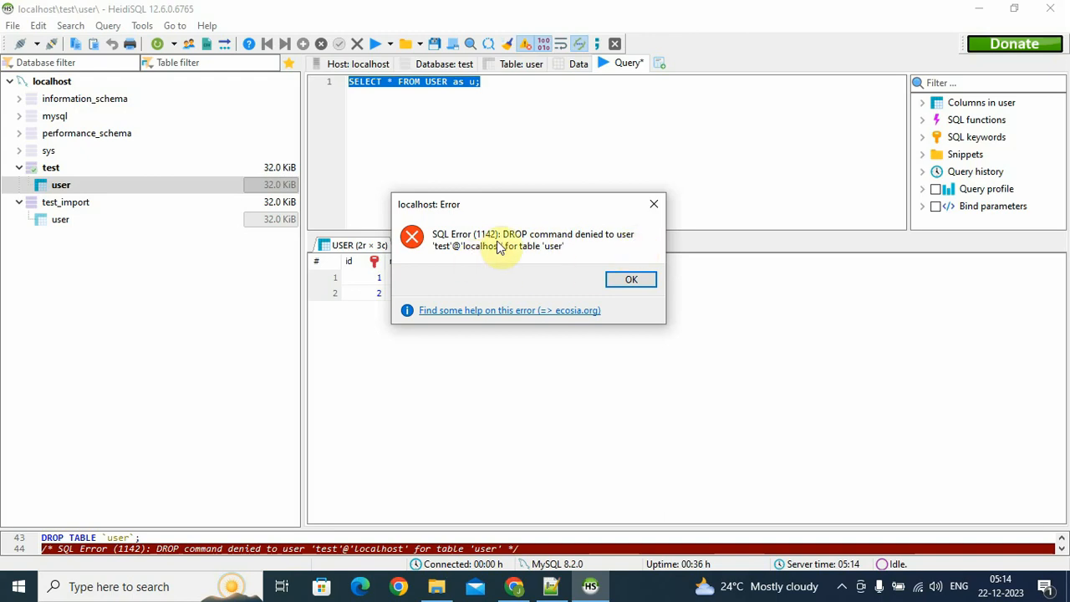
Replace the editor text with INSERT INTO user VALUES (3,'test1','pune') and run it, getting INSERT denied
left_click(652, 204)
left_click(555, 131)
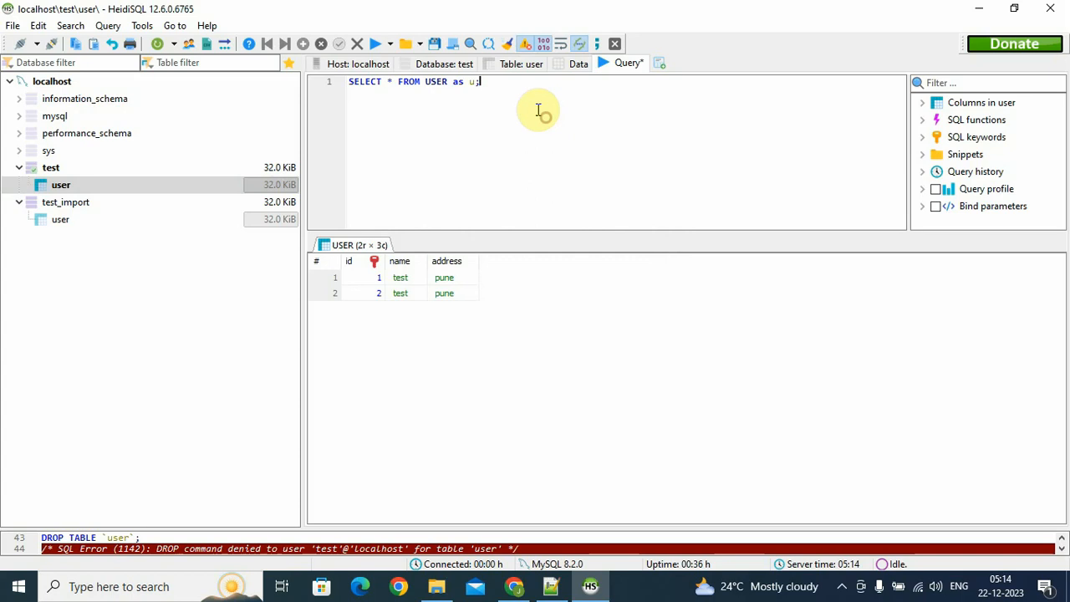
left_click_drag(522, 95, 210, 89)
key("Delete")
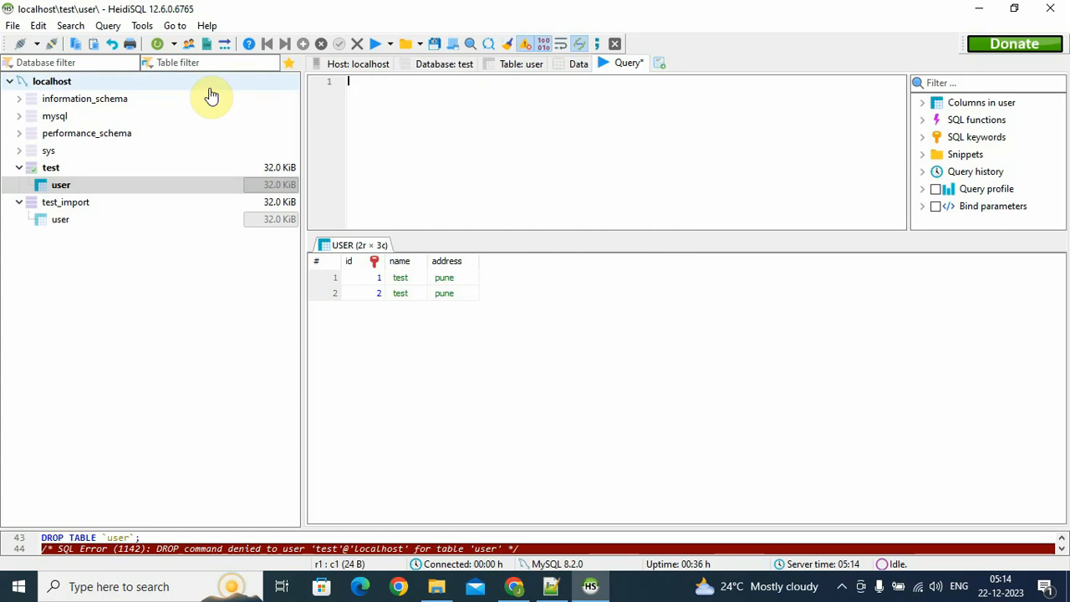
type("inser")
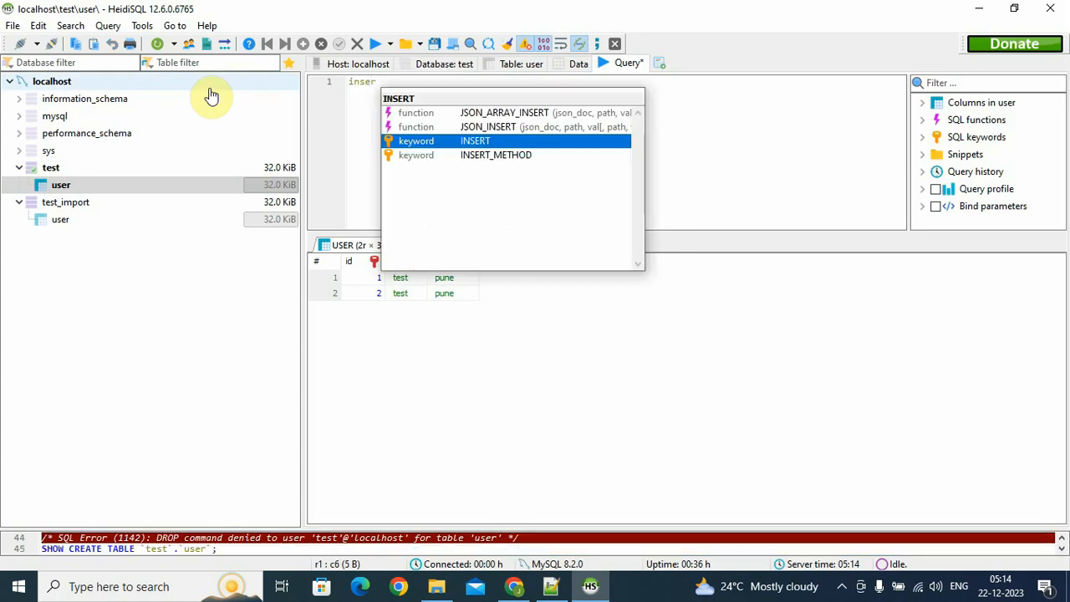
key("Return")
type("into")
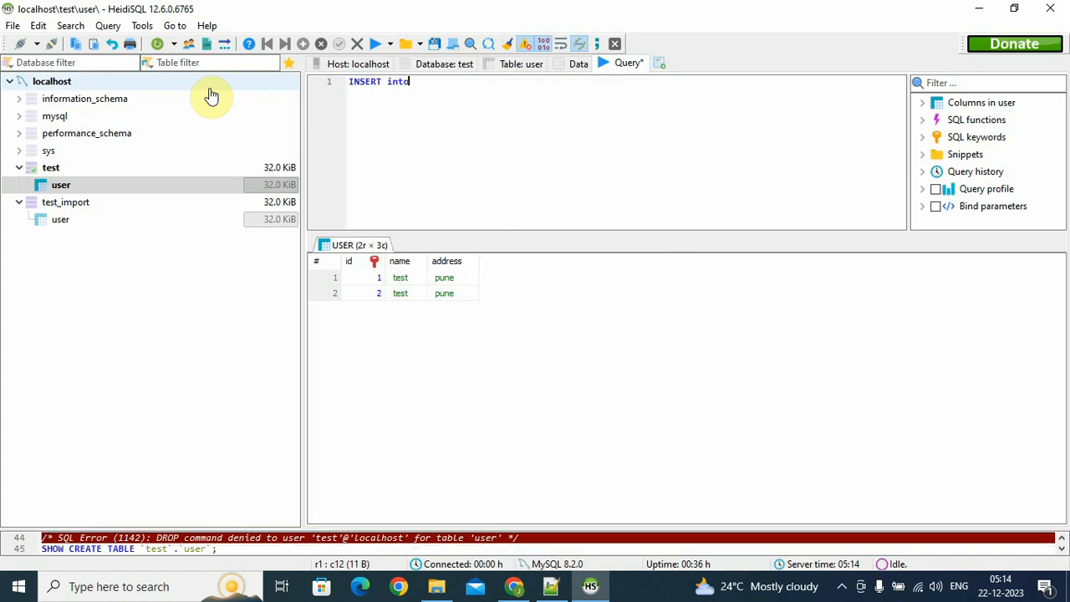
type(" user")
key("Return")
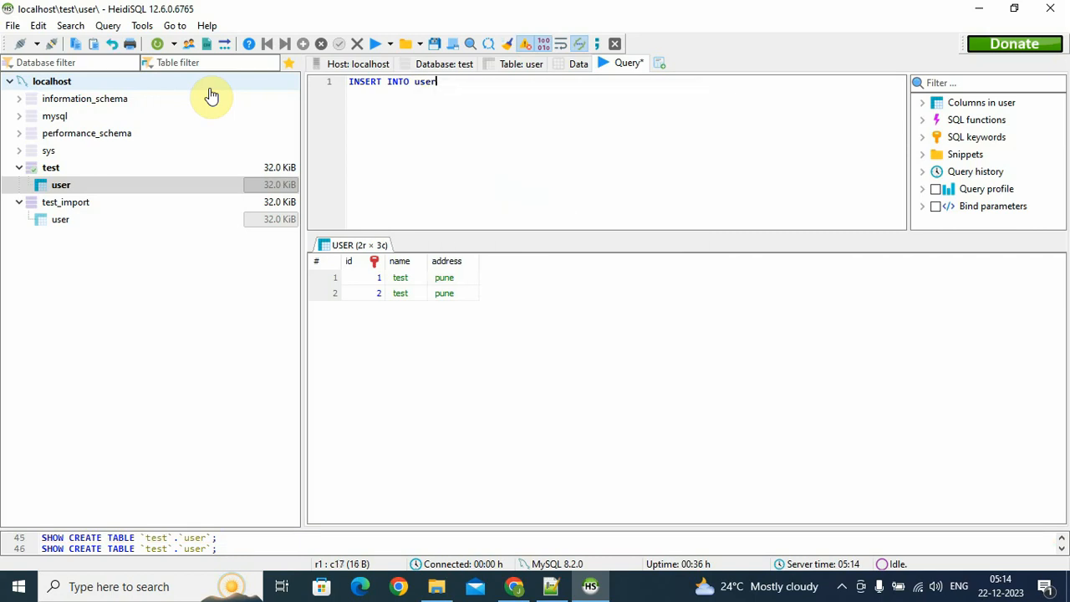
type("values (3 ")
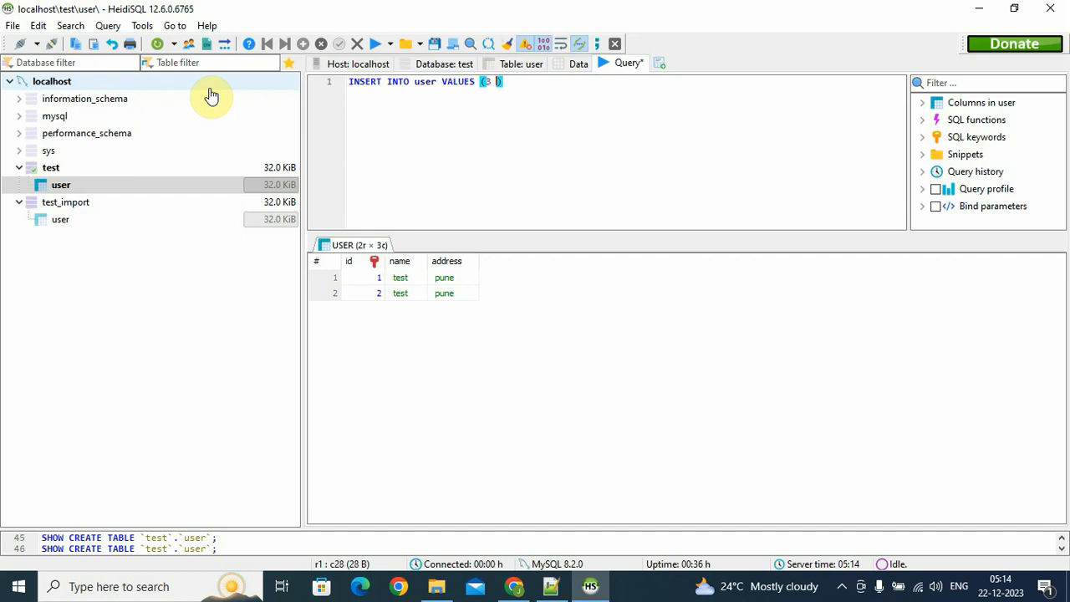
type(", ''")
type("test1' ,'p")
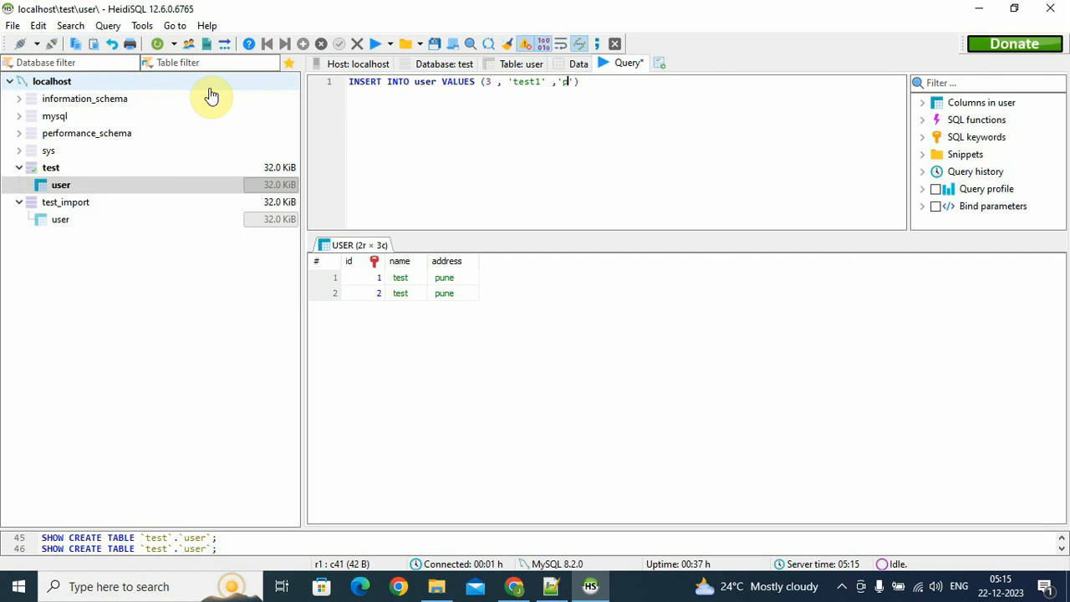
type(";")
left_click(375, 44)
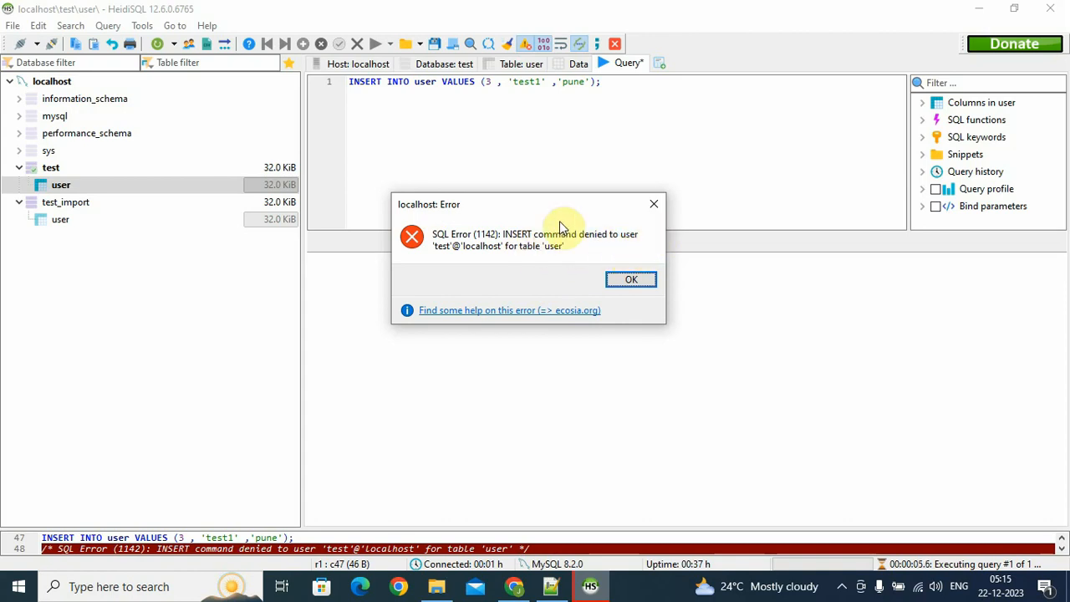
left_click(655, 206)
Rewrite the query editor contents as SELECT * FROM user; then close HeidiSQL
key("ctrl+a")
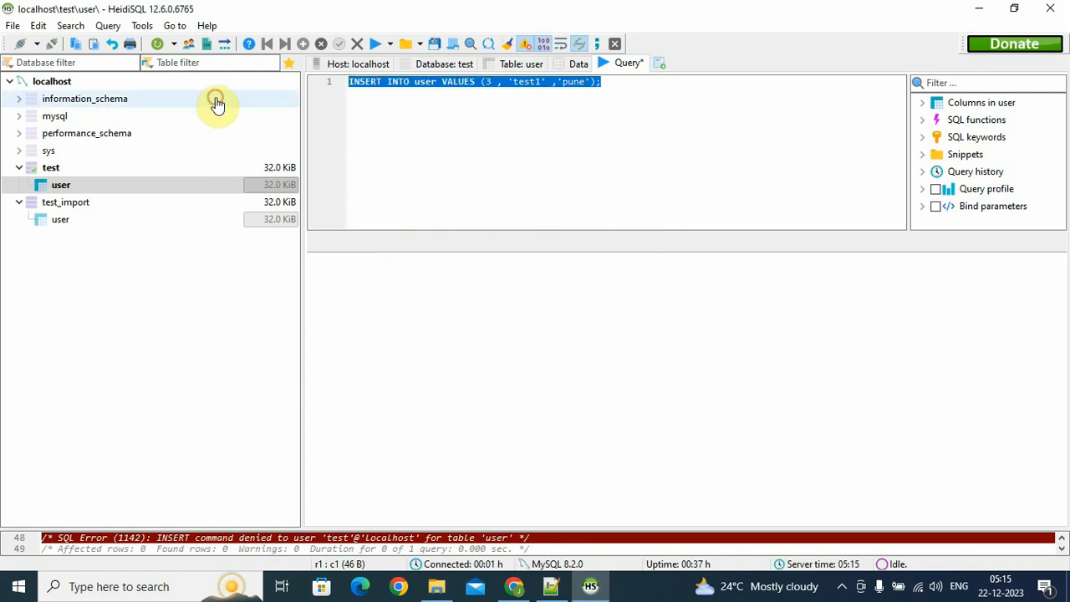
type("select")
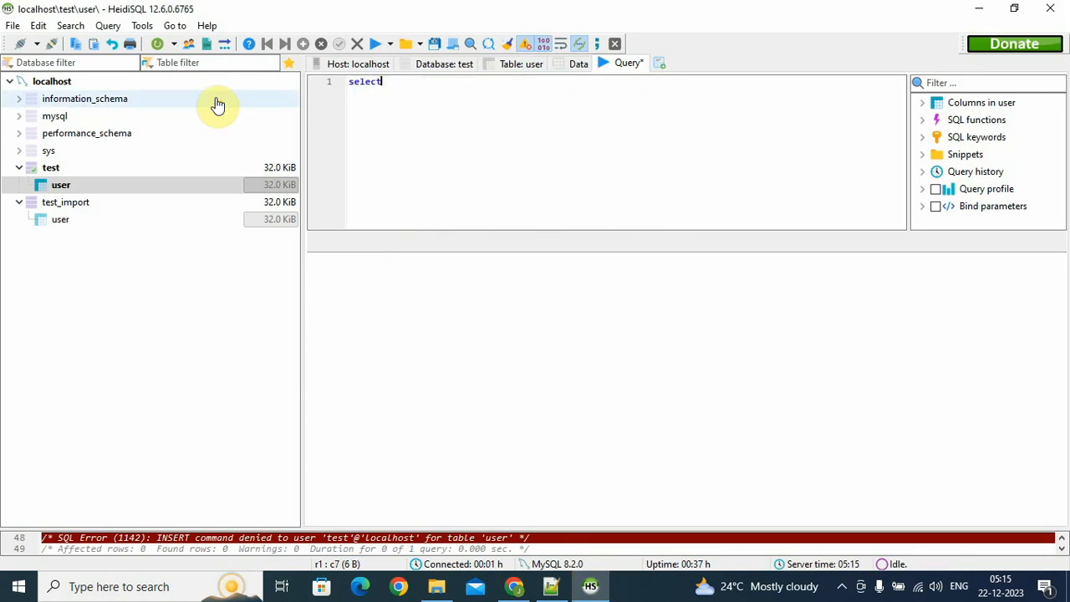
type("*")
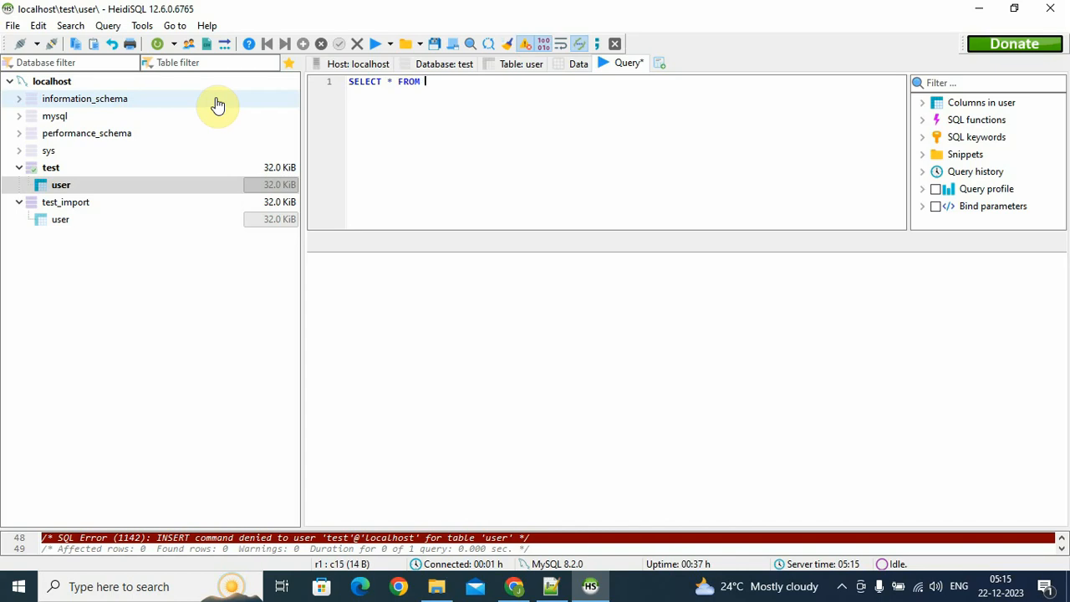
left_click(143, 26)
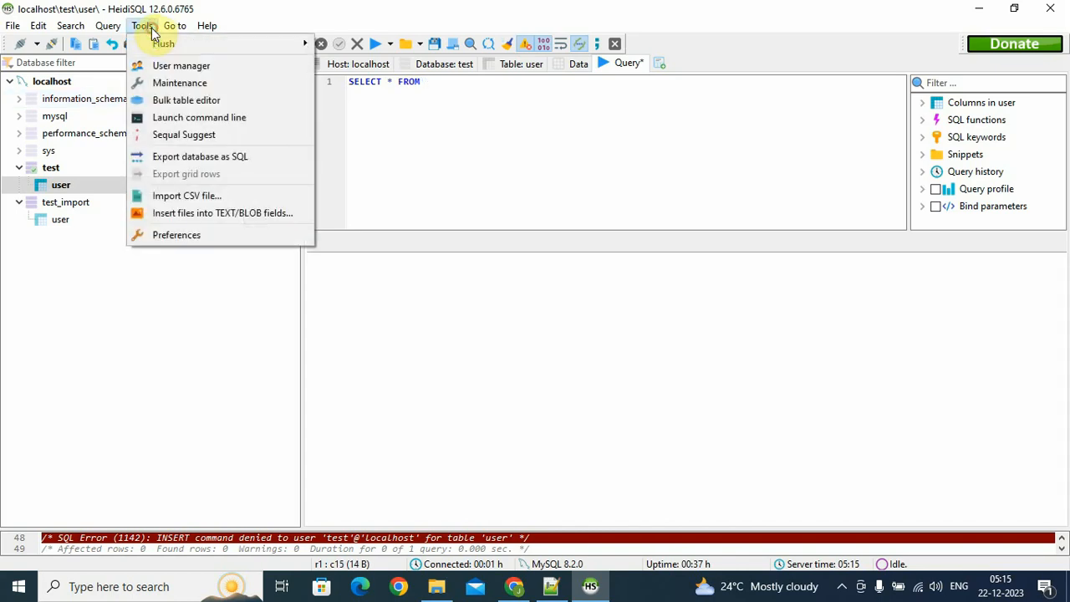
left_click(481, 82)
left_click(451, 83)
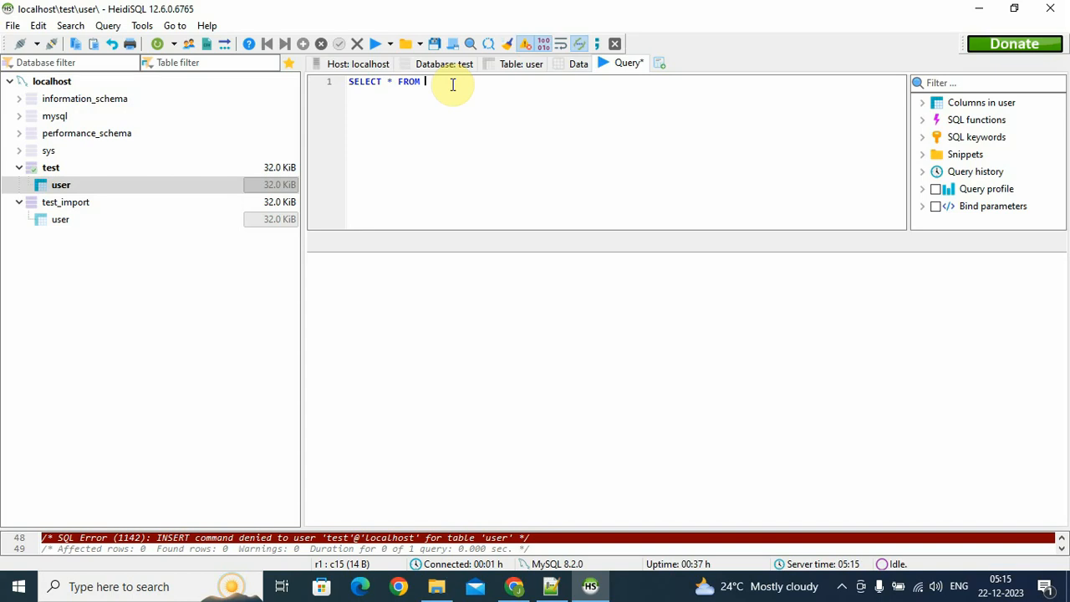
left_click(142, 26)
left_click(434, 90)
type("user;")
left_click(98, 194)
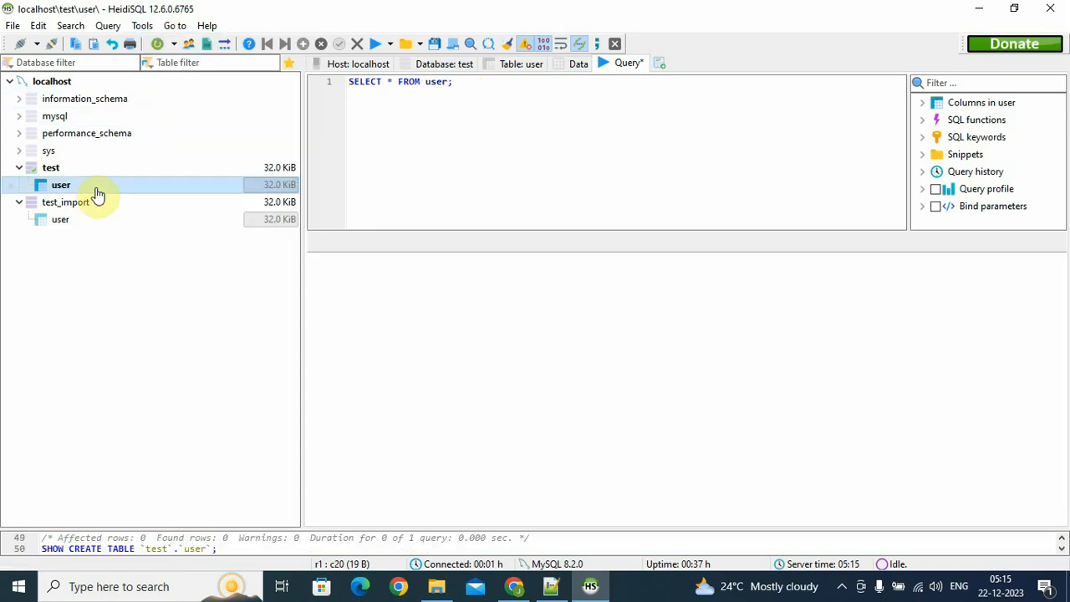
left_click_drag(496, 99, 318, 87)
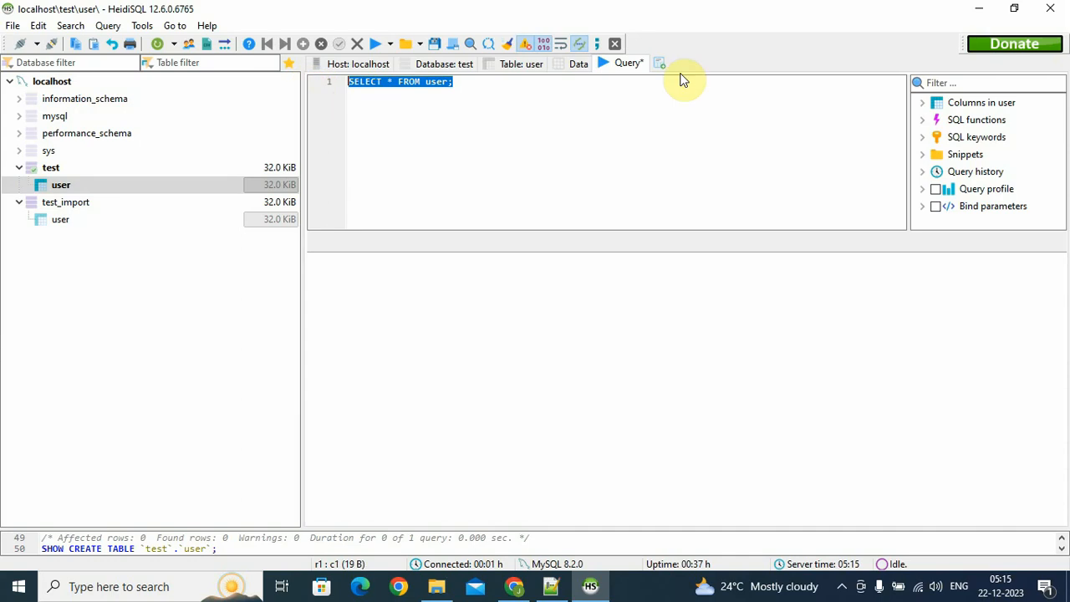
left_click(1050, 8)
Discard the modified query, relaunch HeidiSQL from Windows search and open the localhost session
left_click(589, 310)
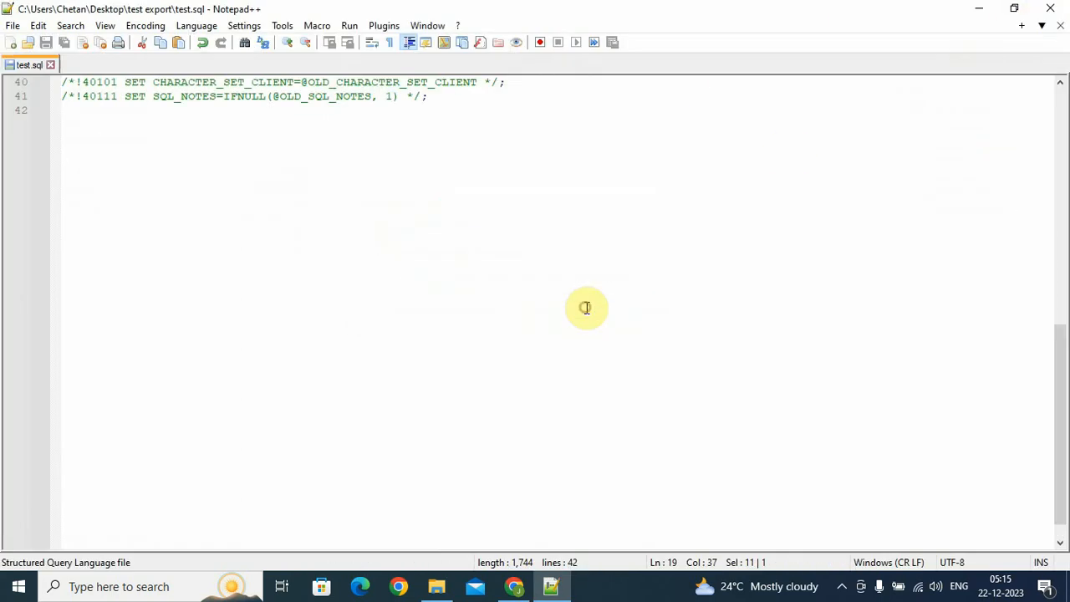
left_click(19, 586)
type("sql")
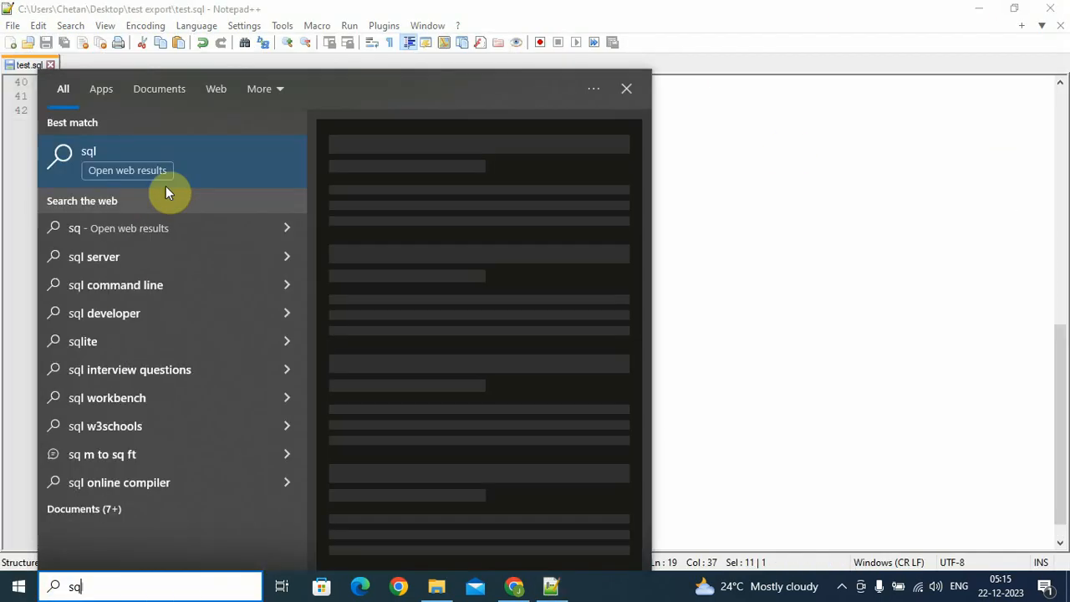
key("ctrl+a")
type("he")
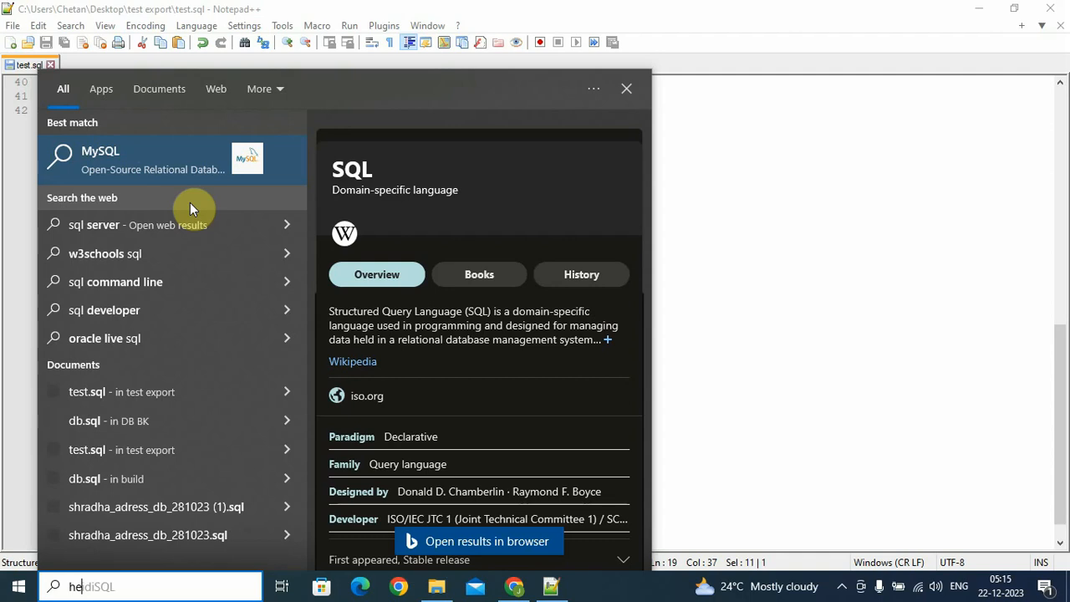
left_click(185, 176)
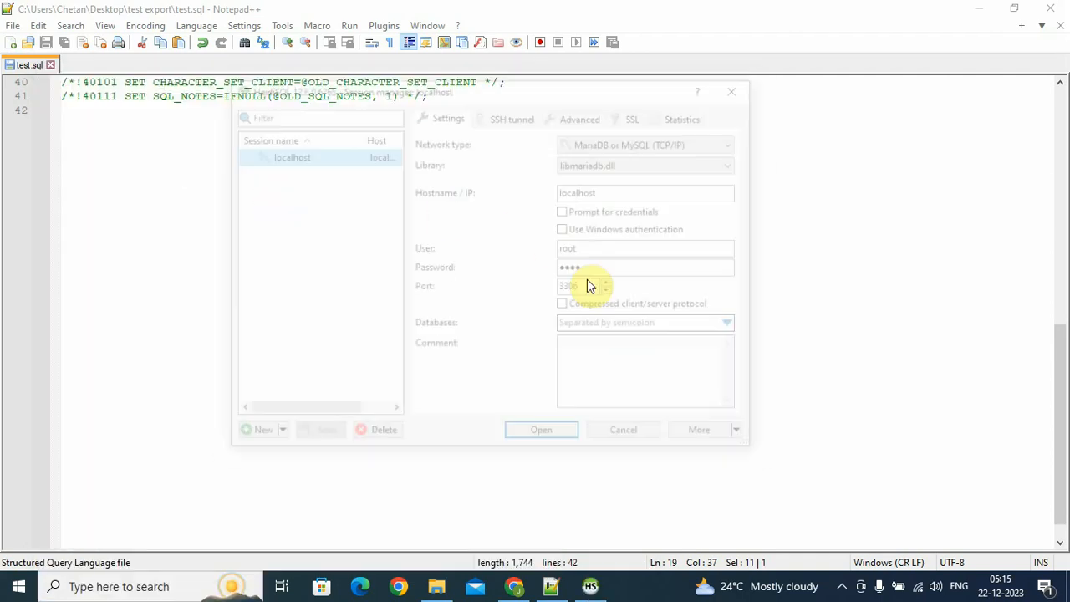
left_click(545, 433)
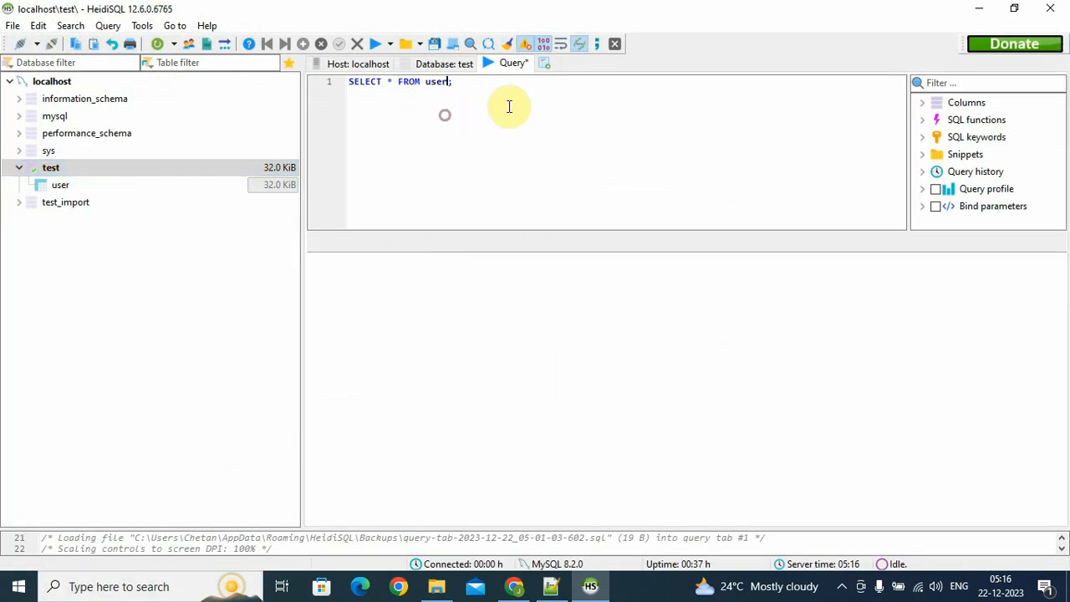
Expand test_import and view the refreshed rows of its user table
left_click_drag(509, 106, 346, 95)
left_click(18, 203)
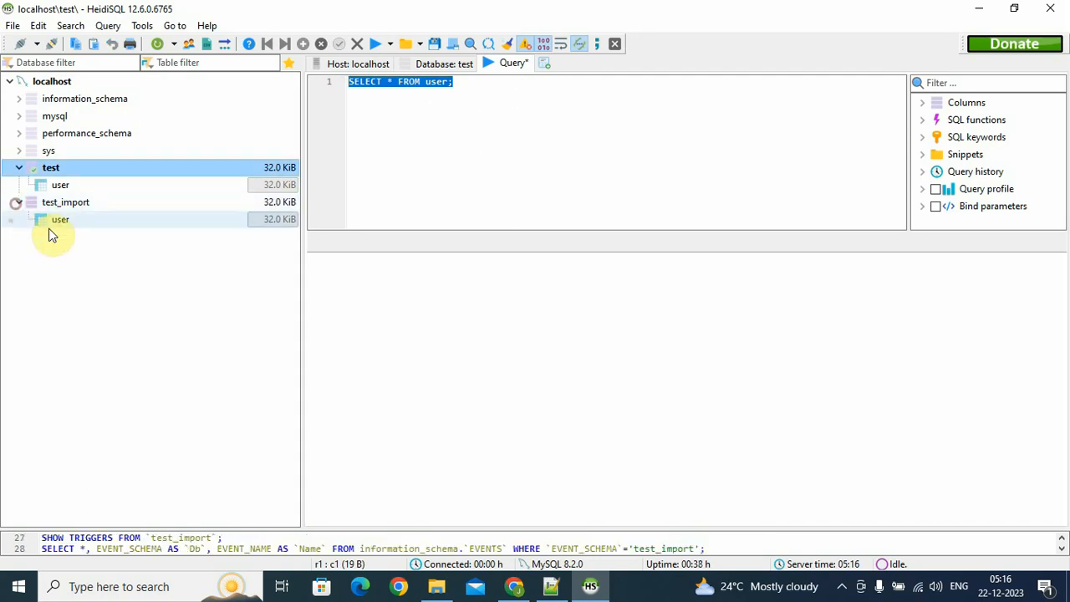
left_click(70, 205)
left_click(72, 219)
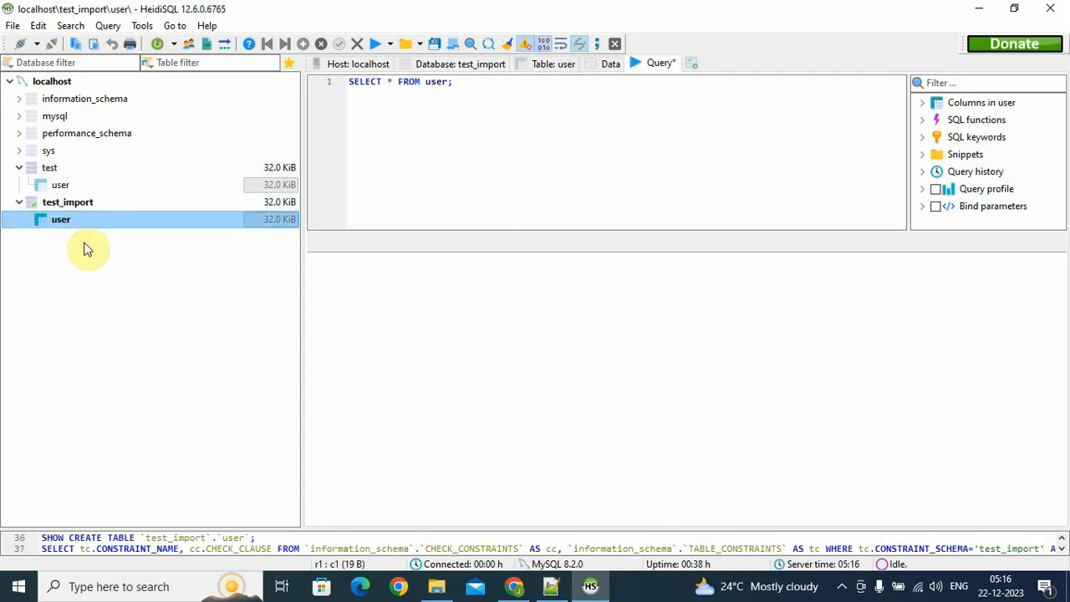
right_click(120, 222)
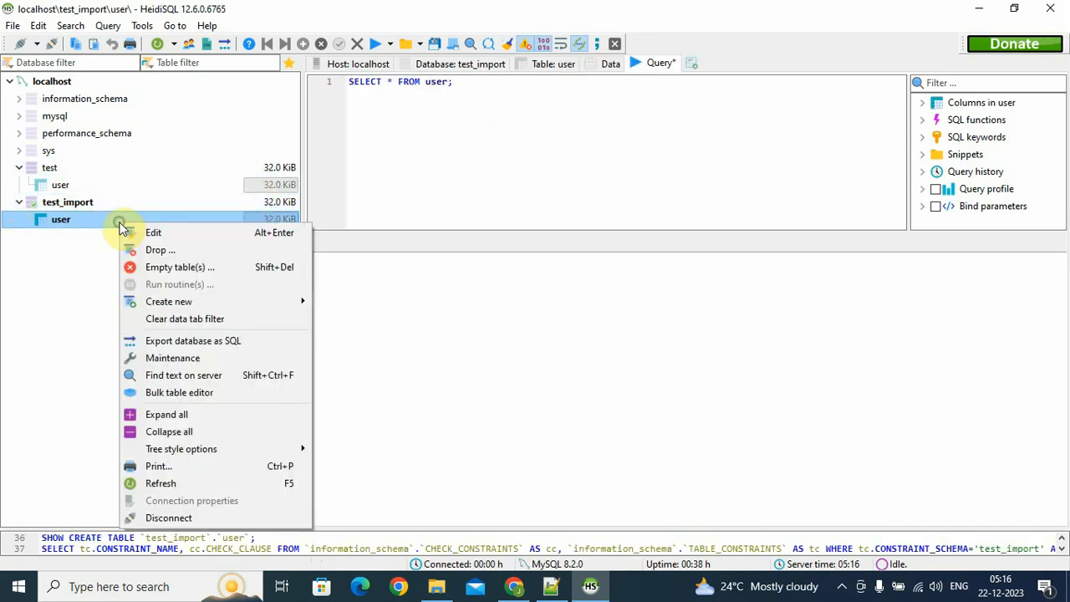
left_click(614, 67)
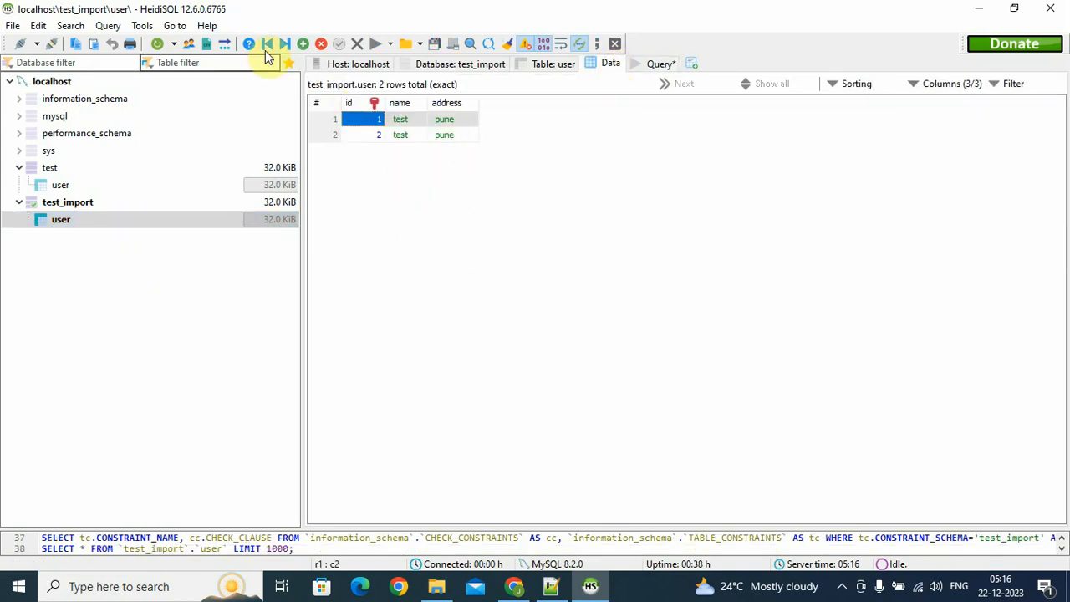
left_click(166, 51)
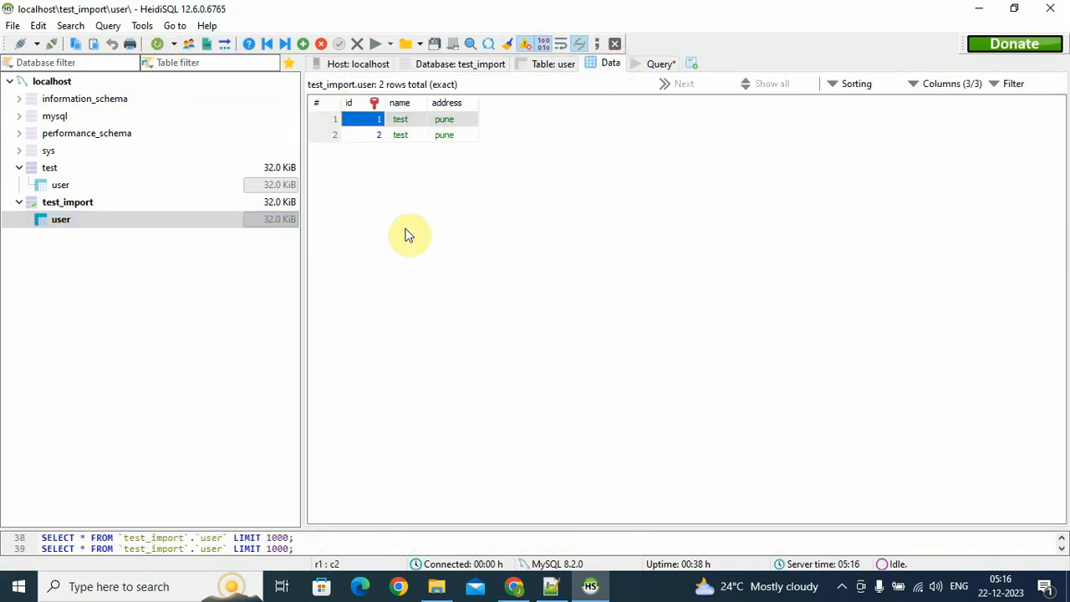
Empty test_import's user table and reload it to confirm no rows remain
right_click(65, 222)
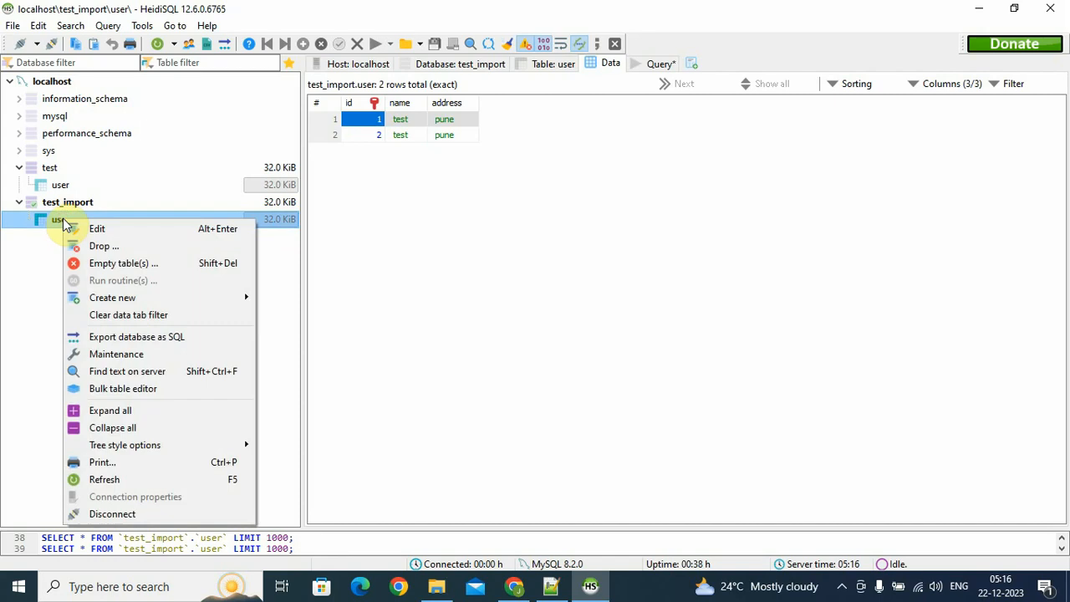
left_click(104, 264)
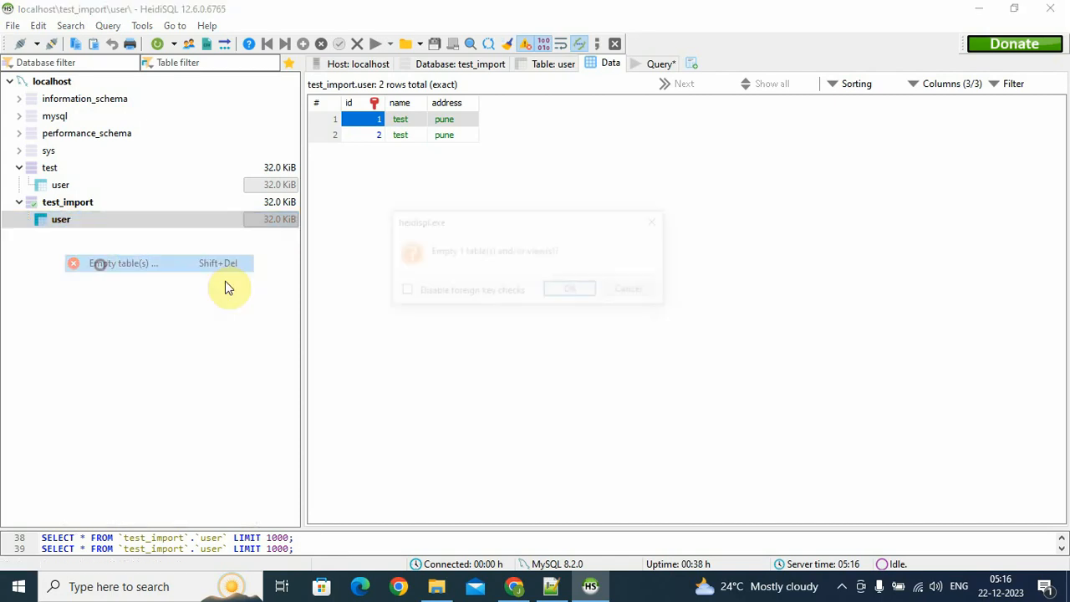
left_click(562, 290)
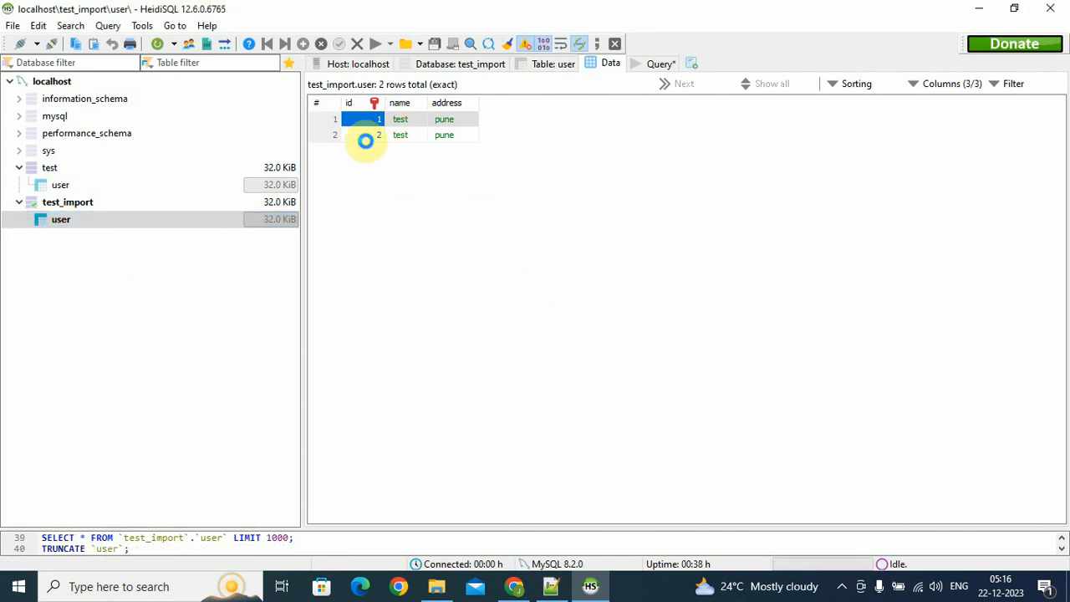
key("F5")
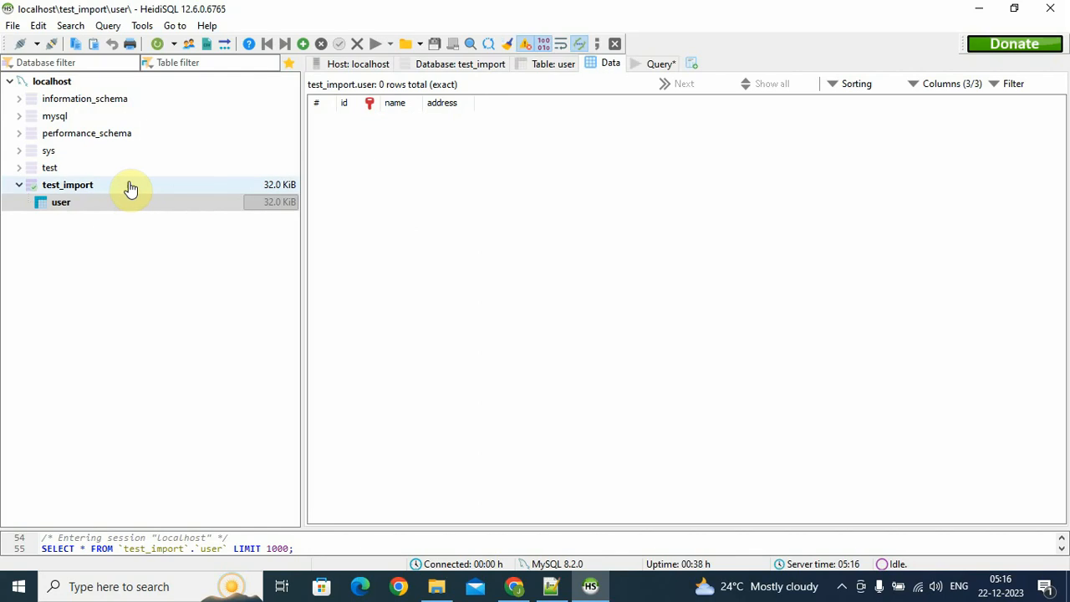
left_click(164, 47)
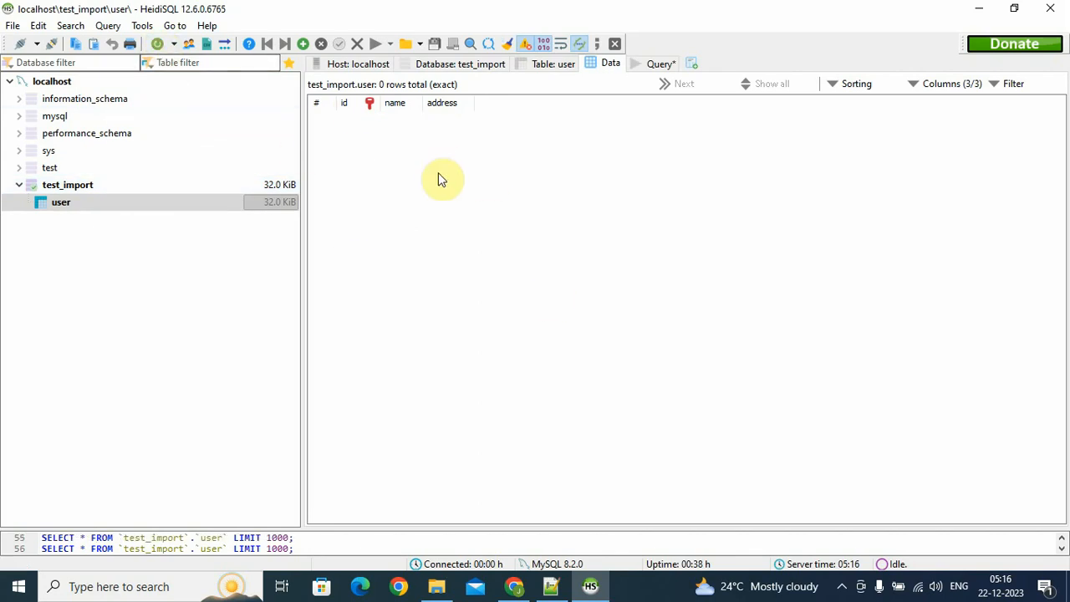
Drop the emptied user table from test_import and refresh the database list
right_click(67, 209)
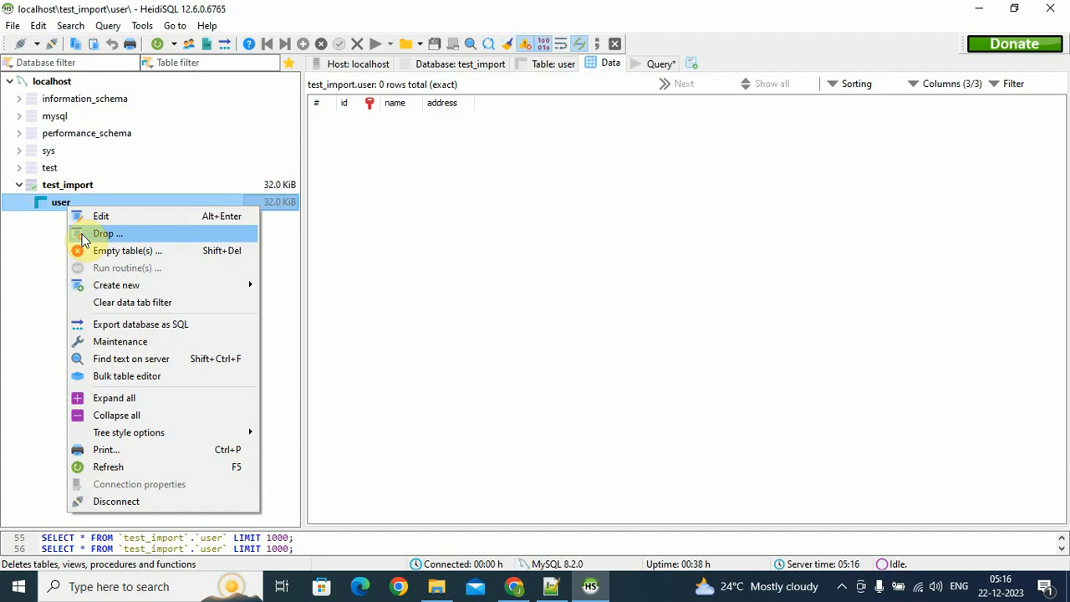
left_click(82, 239)
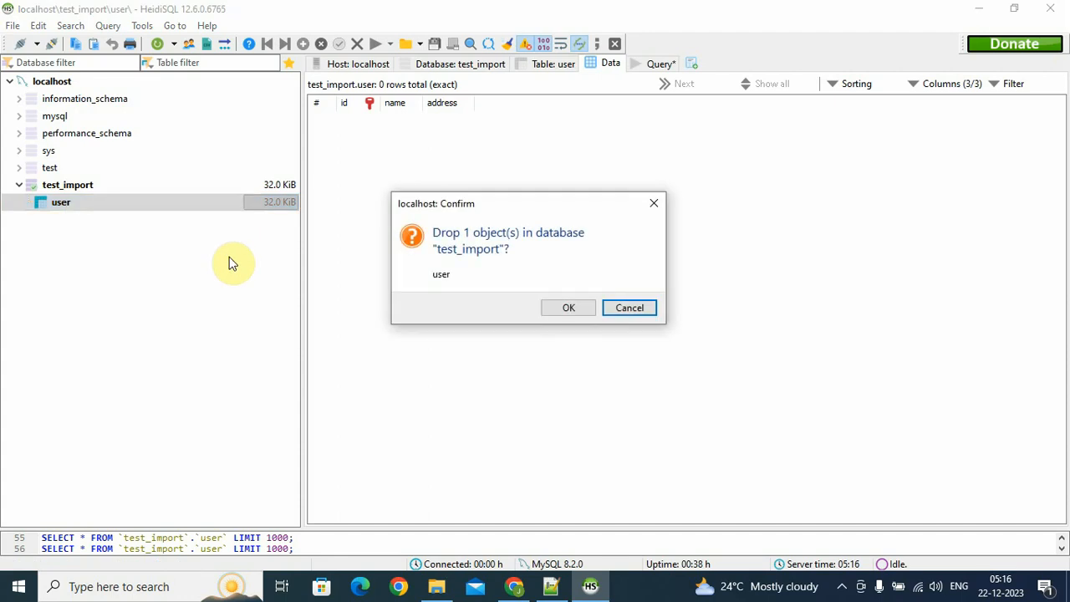
left_click(556, 311)
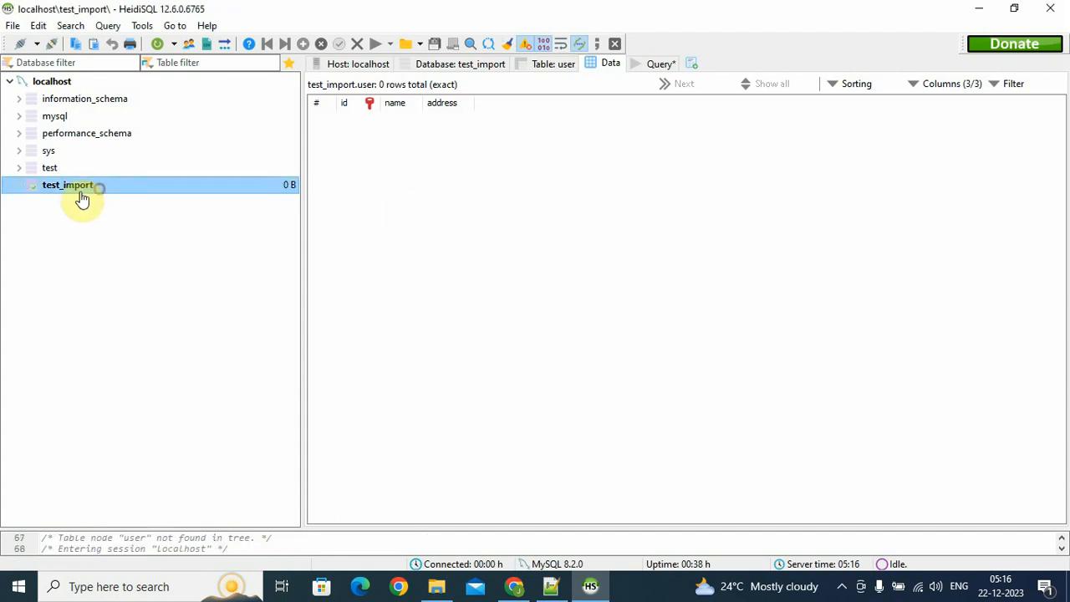
left_click(149, 47)
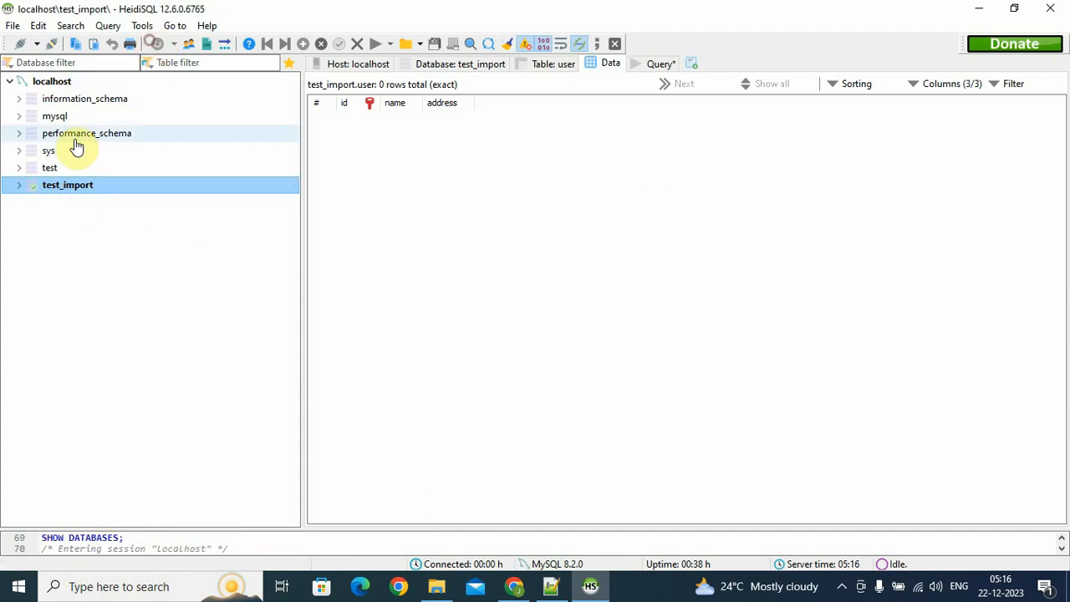
Drop the test_import database, then open test's user table showing its 2 rows
right_click(52, 188)
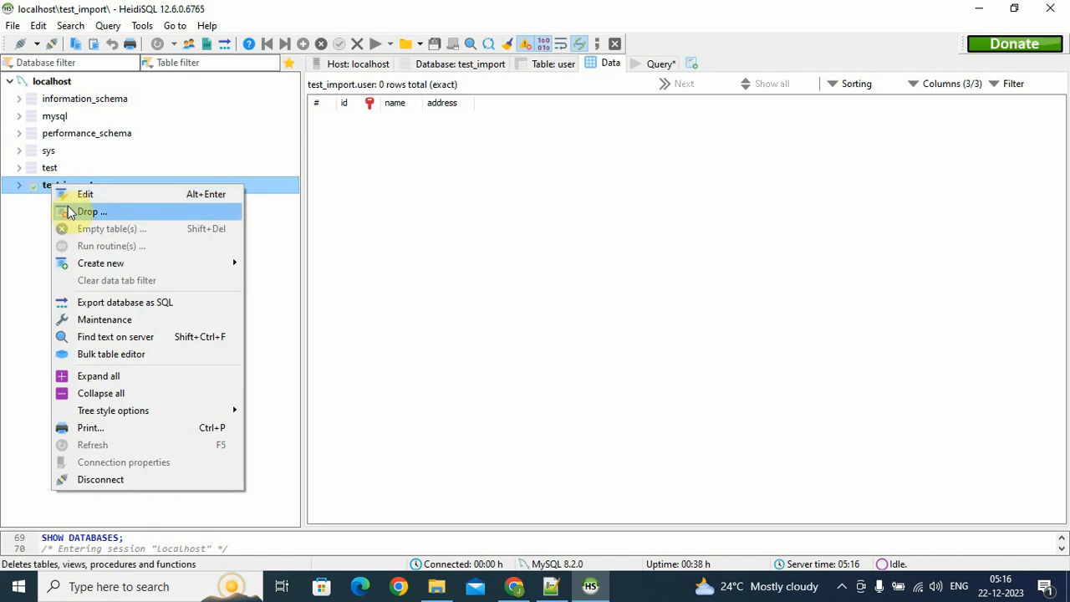
left_click(71, 213)
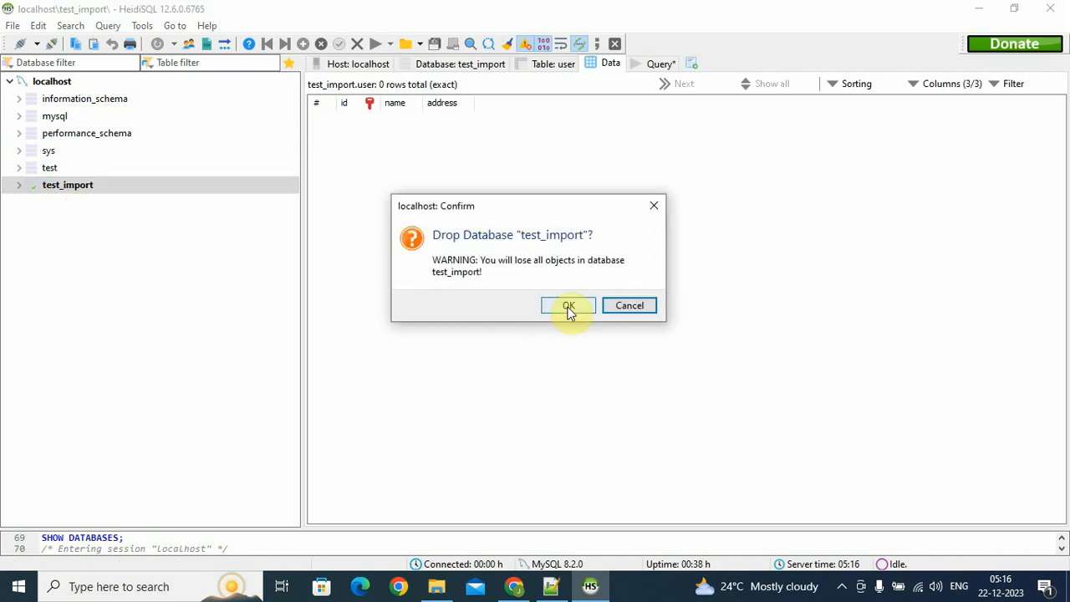
left_click(569, 306)
double_click(365, 189)
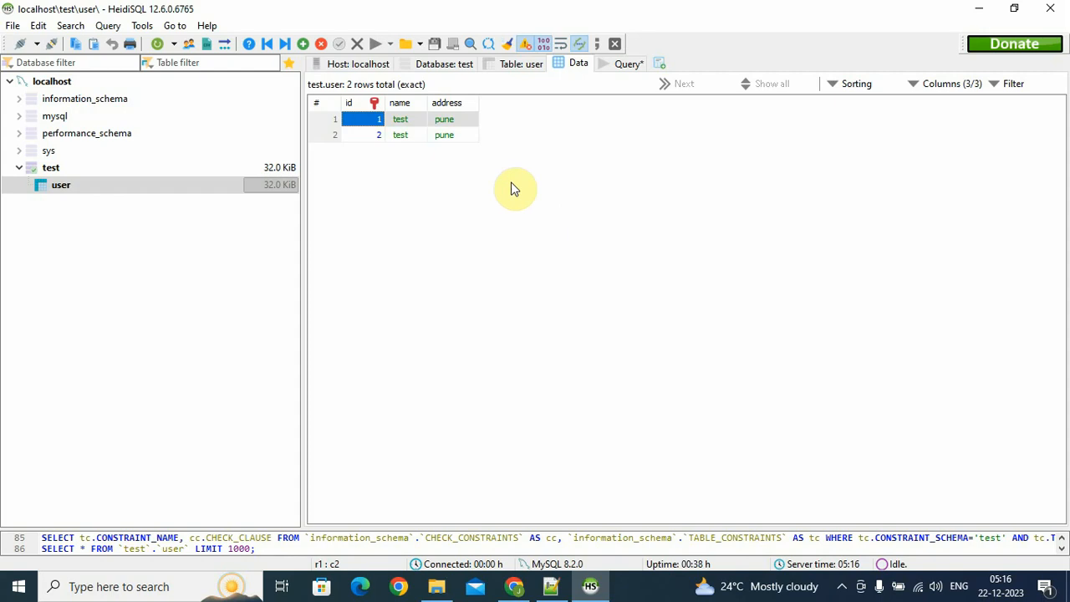
Switch to the Query editor and select the SELECT * FROM user; line for the test database
left_click(624, 67)
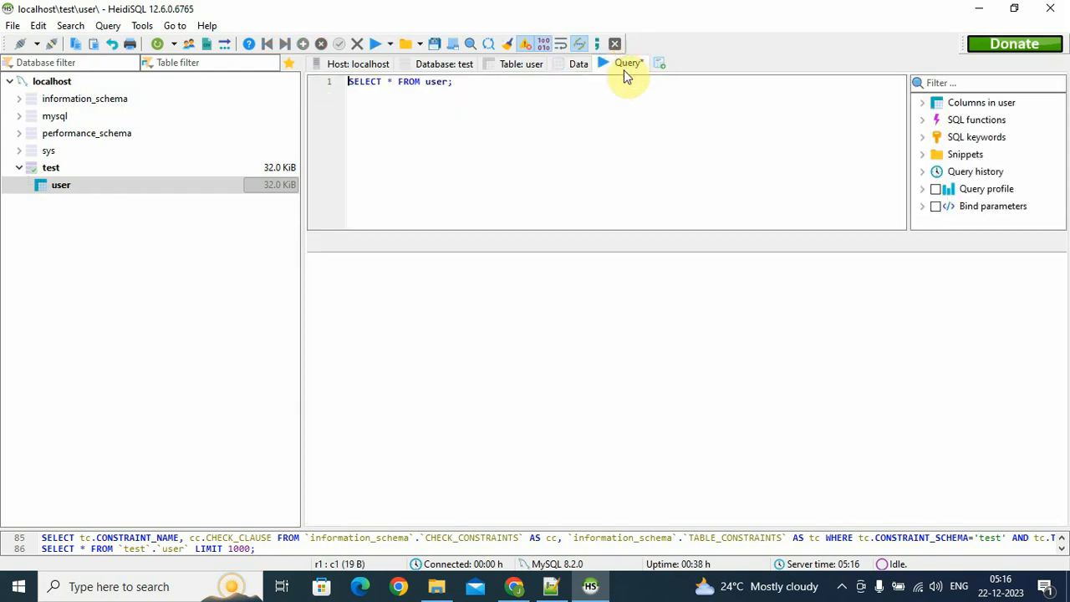
left_click(518, 93)
left_click_drag(514, 94, 343, 95)
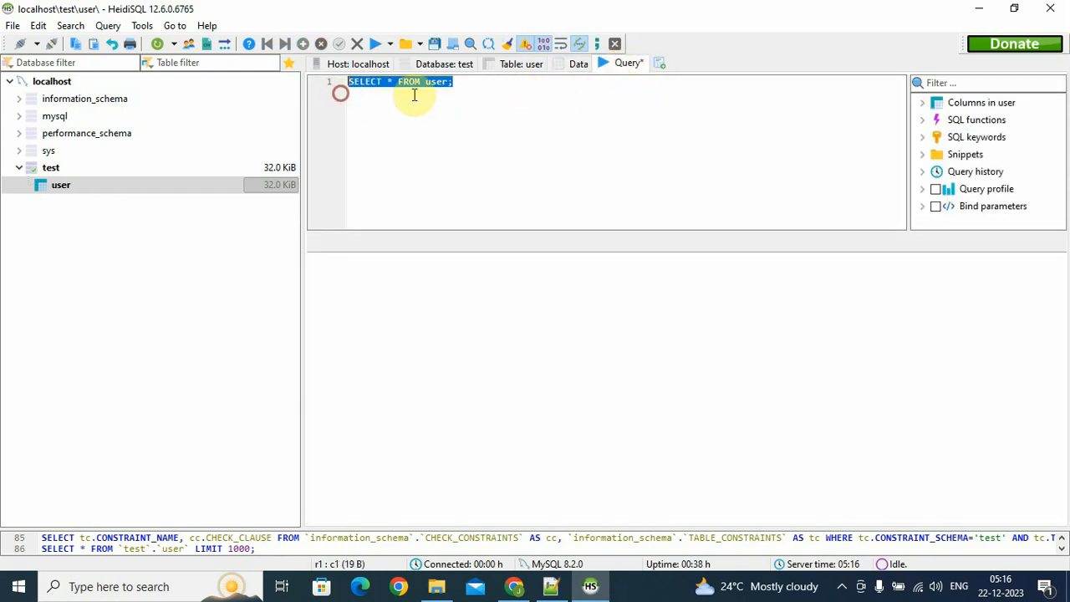
left_click(485, 92)
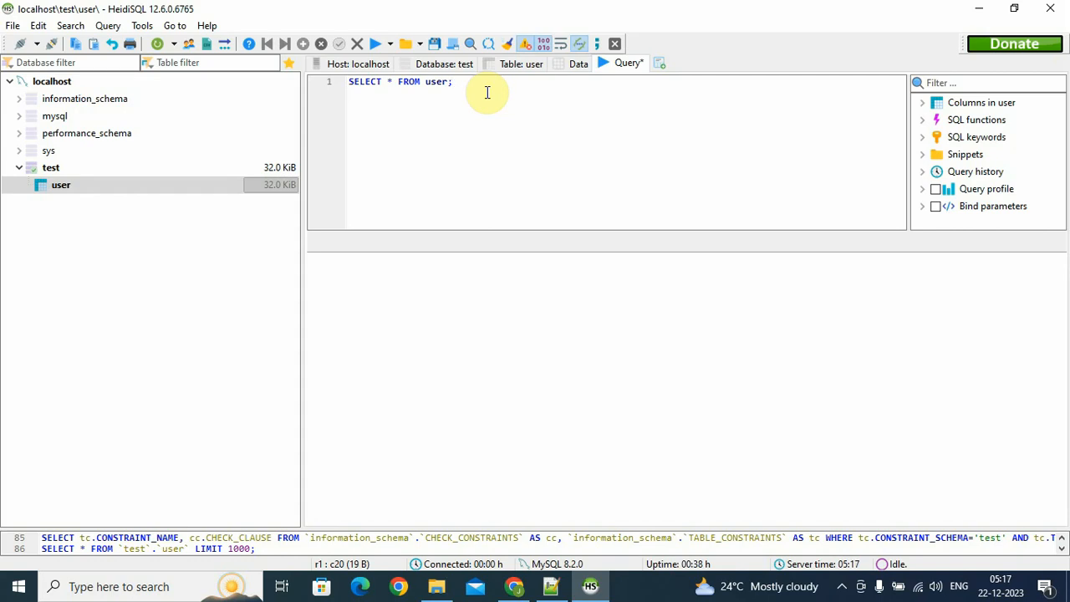
left_click(443, 89)
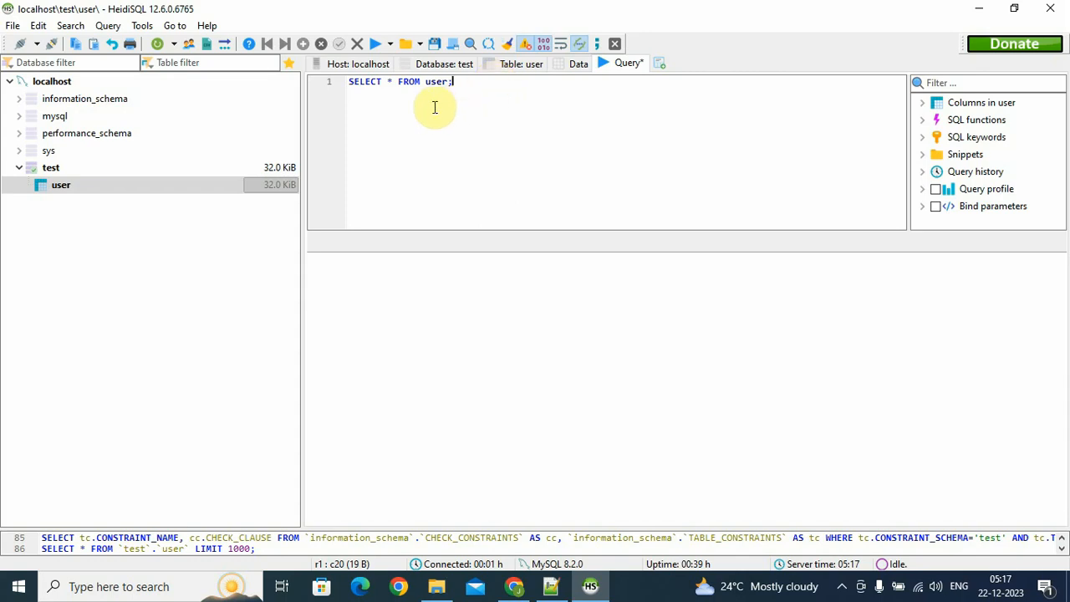
left_click_drag(525, 89, 270, 84)
left_click(600, 121)
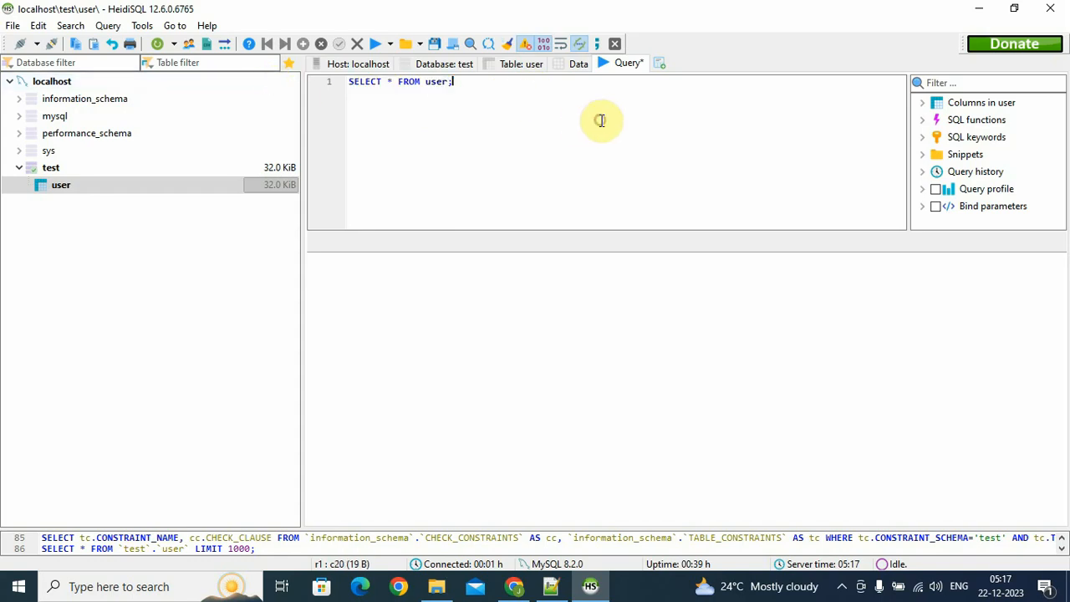